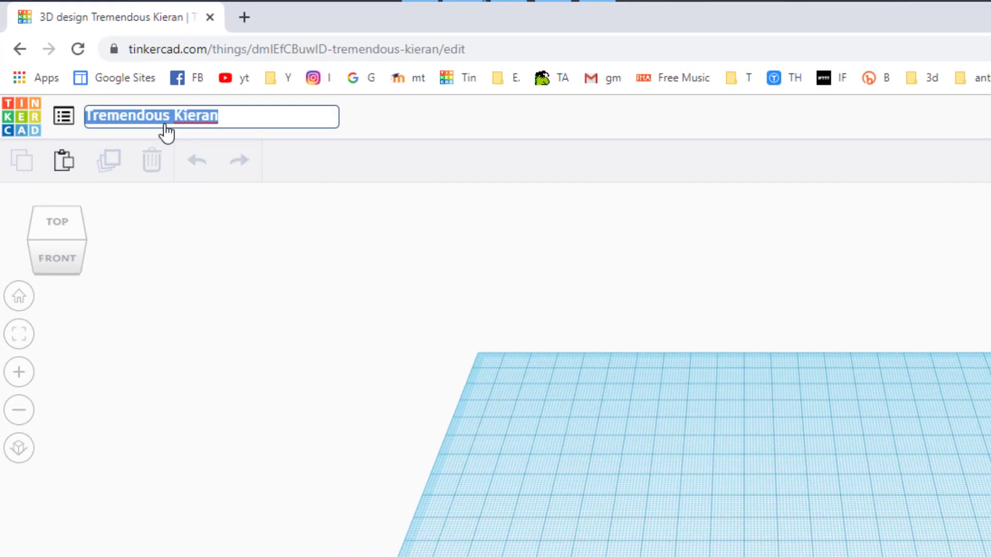
Enter 'pip fidget mdh' as the design name and confirm it.
{"action": "type", "text": "pip fidget mdh"}
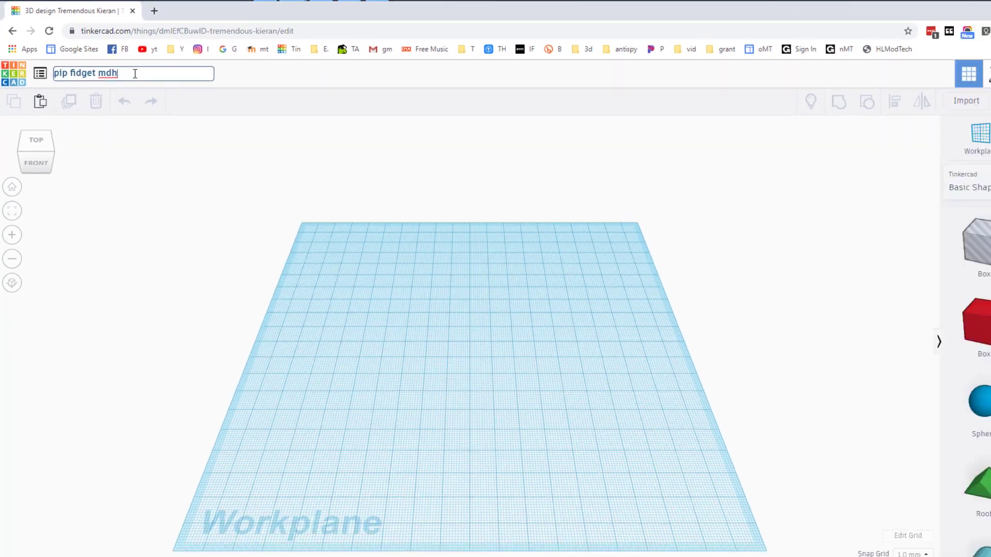
{"action": "key", "text": "Return"}
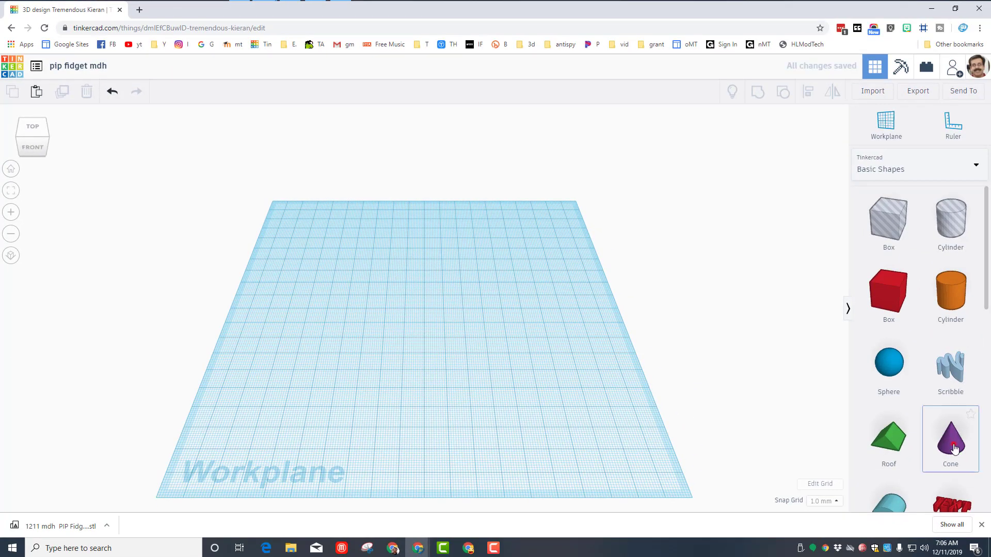
Place a cone on the workplane and set top radius 5 and height 10.
{"action": "left_click_drag", "start_coordinate": [951, 449], "coordinate": [514, 312]}
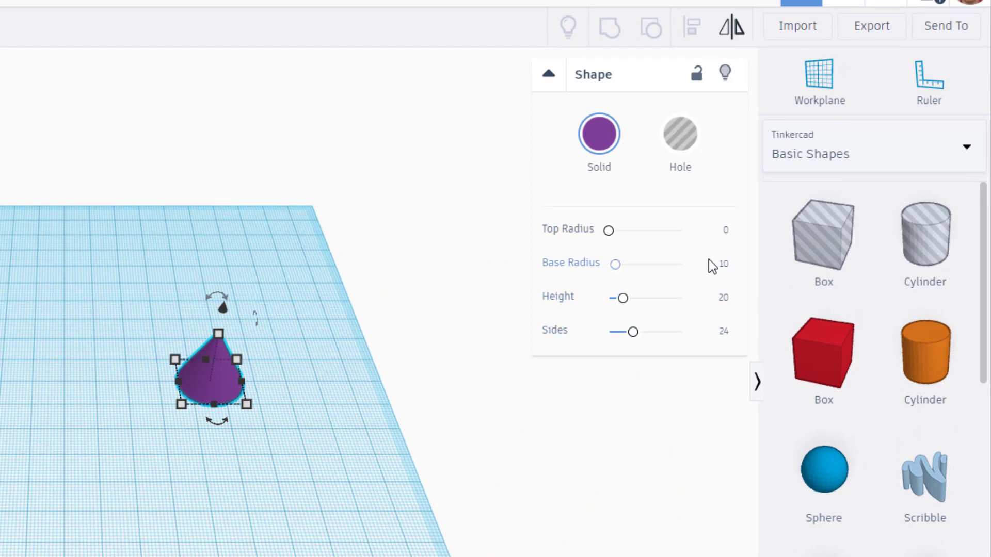
{"action": "left_click", "coordinate": [727, 229]}
{"action": "type", "text": "5"}
{"action": "key", "text": "Return"}
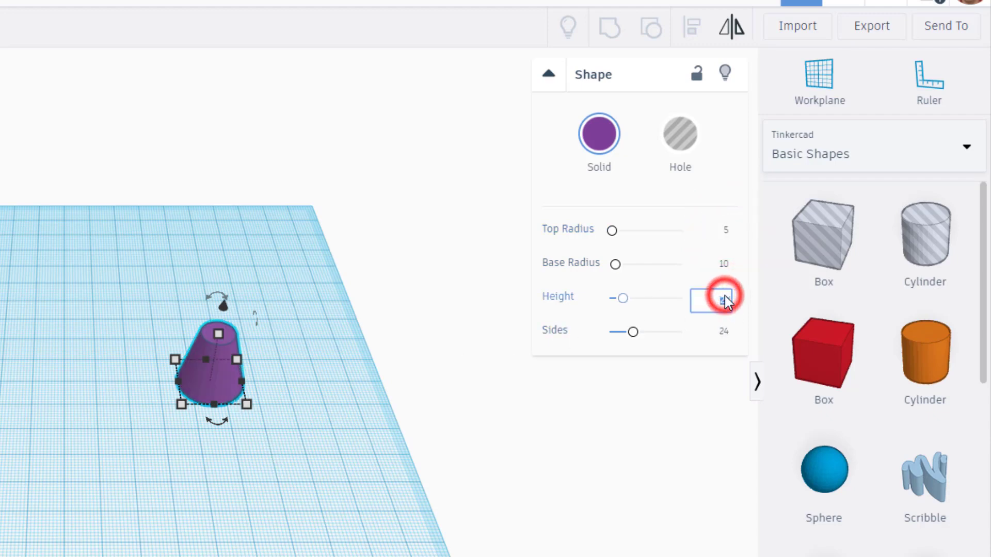
{"action": "type", "text": "10"}
{"action": "key", "text": "Return"}
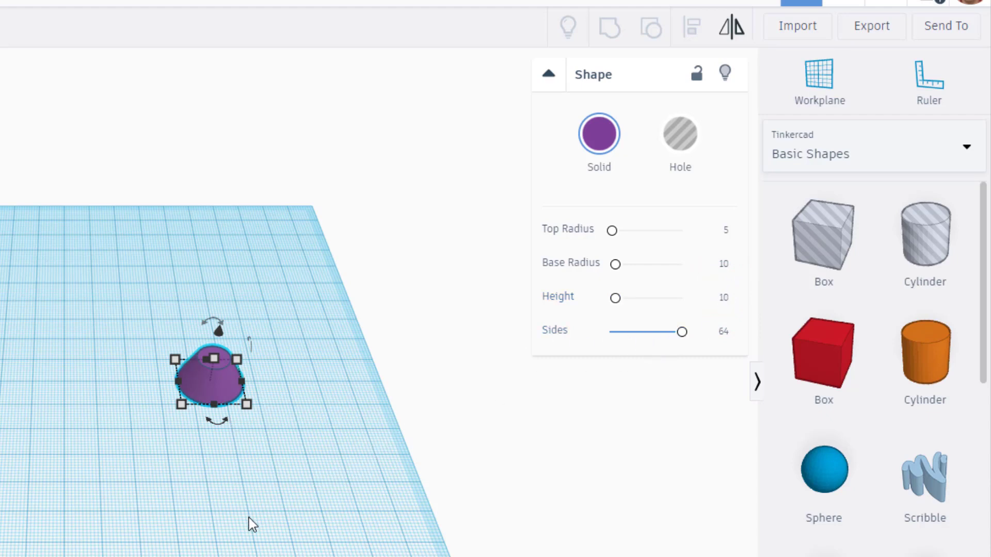
{"action": "right_click_drag", "start_coordinate": [346, 490], "coordinate": [218, 312]}
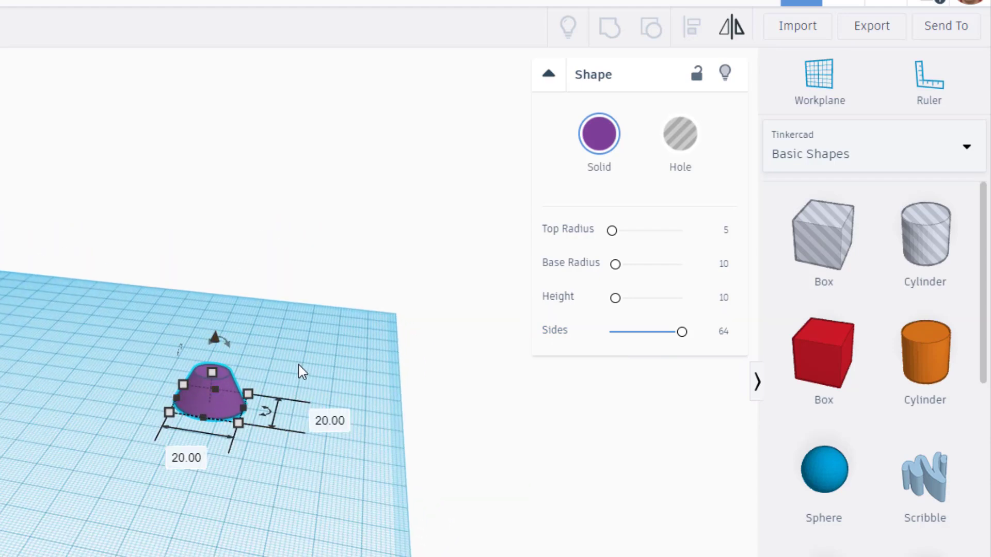
{"action": "right_click_drag", "start_coordinate": [218, 311], "coordinate": [241, 441]}
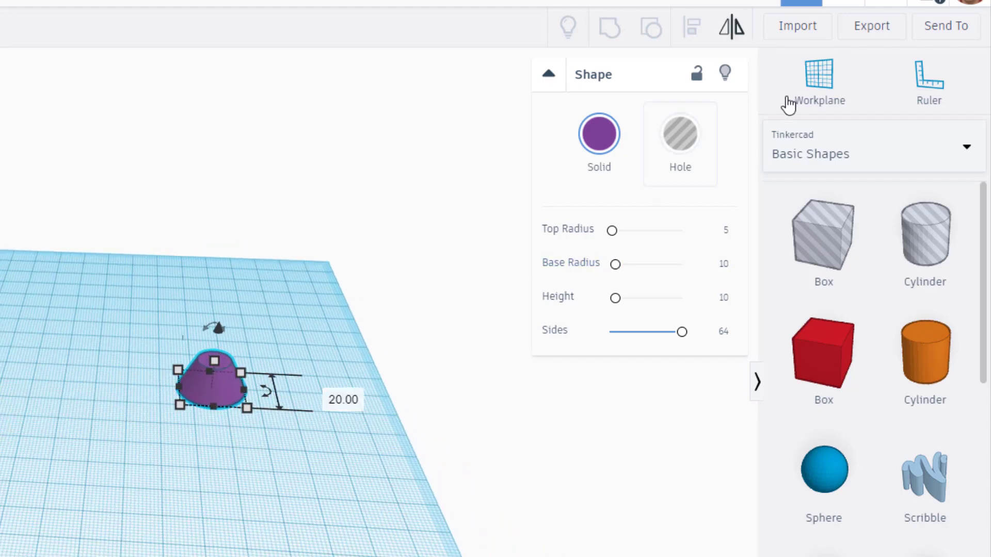
Drop a cone on the base cone's top face with top radius 5 and 64 sides.
{"action": "left_click", "coordinate": [800, 84]}
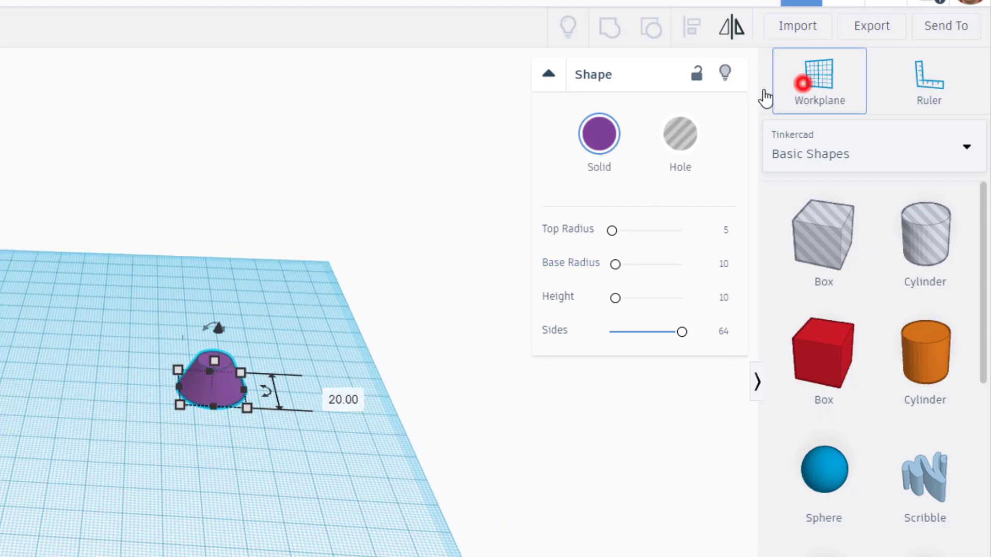
{"action": "left_click", "coordinate": [215, 363]}
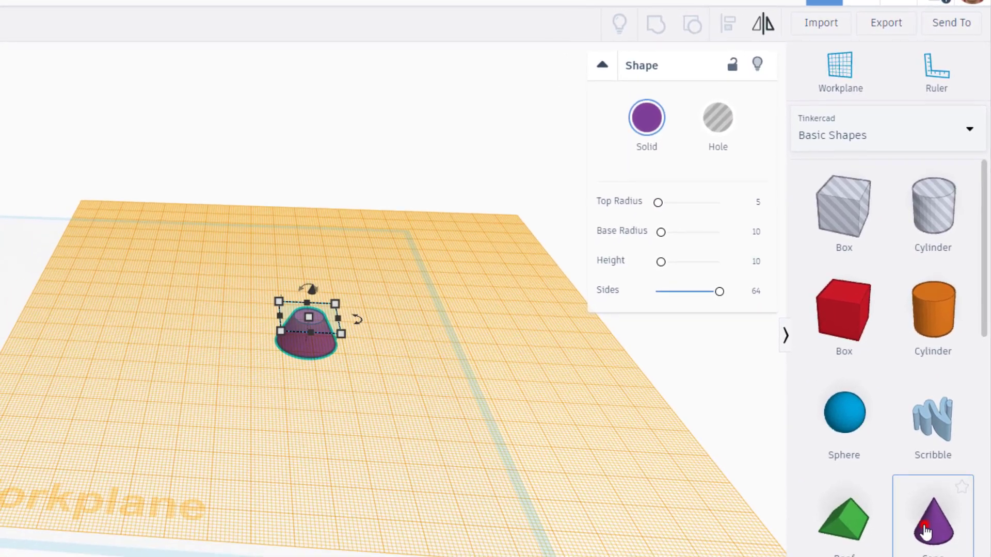
{"action": "left_click_drag", "start_coordinate": [924, 531], "coordinate": [308, 314]}
{"action": "left_click", "coordinate": [756, 233]}
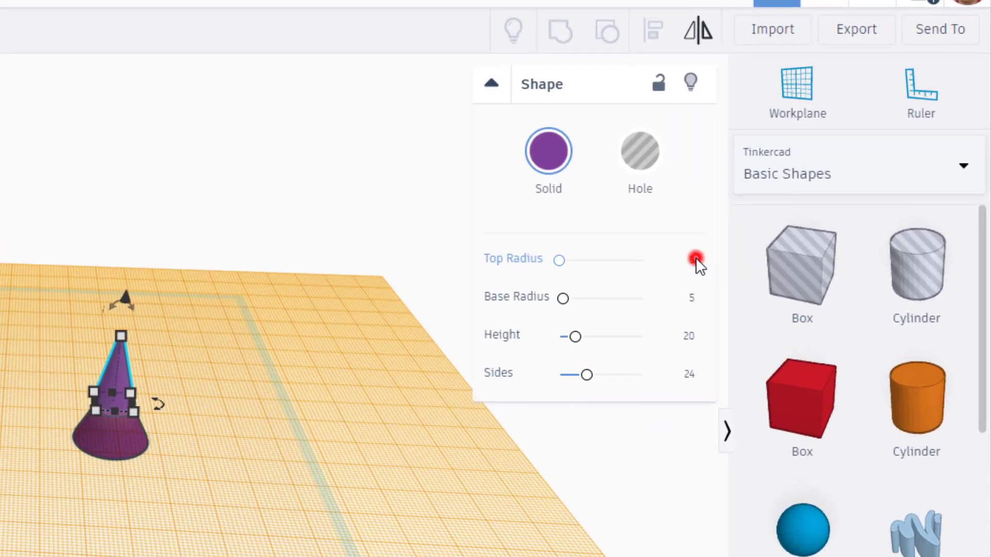
{"action": "left_click", "coordinate": [692, 261]}
{"action": "type", "text": "5"}
{"action": "key", "text": "Return"}
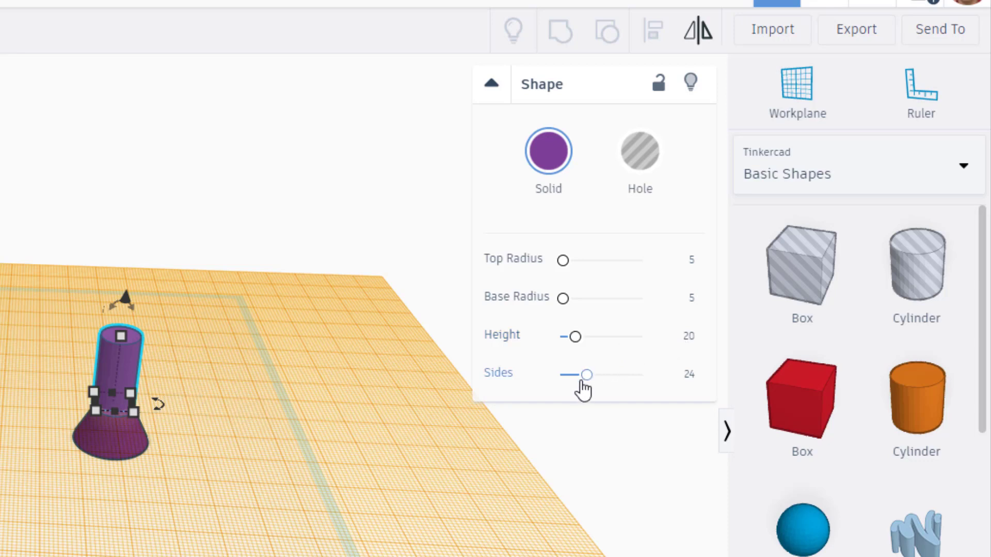
{"action": "left_click_drag", "start_coordinate": [586, 375], "coordinate": [665, 385]}
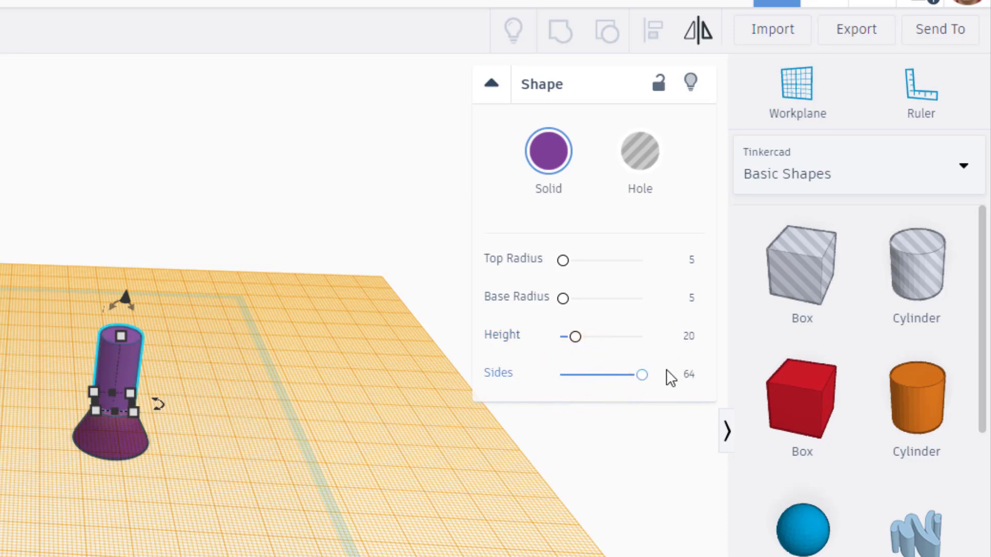
Reset the workplane, select both shapes, and centre-align them on both axes.
{"action": "left_click", "coordinate": [764, 106]}
{"action": "left_click", "coordinate": [129, 480]}
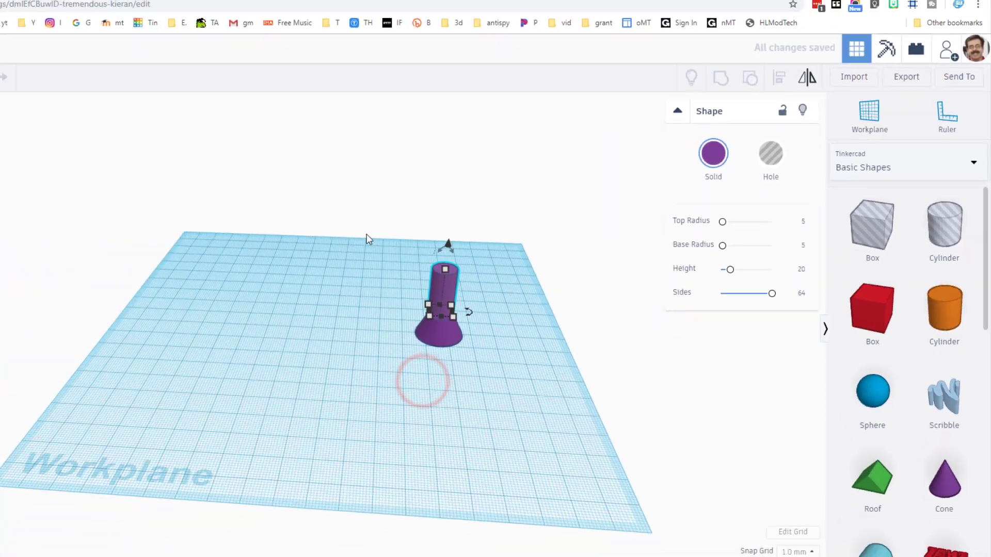
{"action": "left_click_drag", "start_coordinate": [29, 270], "coordinate": [146, 487]}
{"action": "left_click_drag", "start_coordinate": [518, 352], "coordinate": [575, 357]}
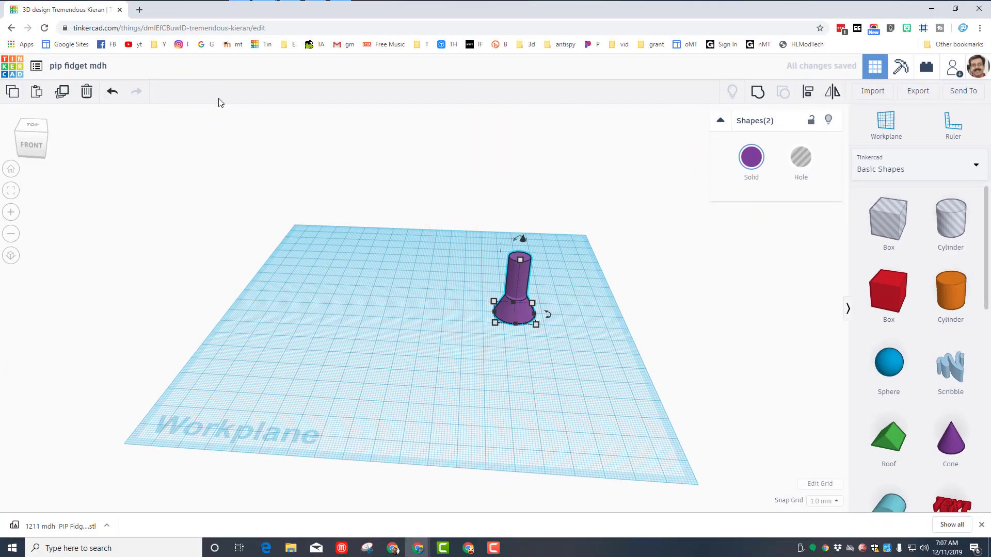
{"action": "left_click", "coordinate": [44, 135]}
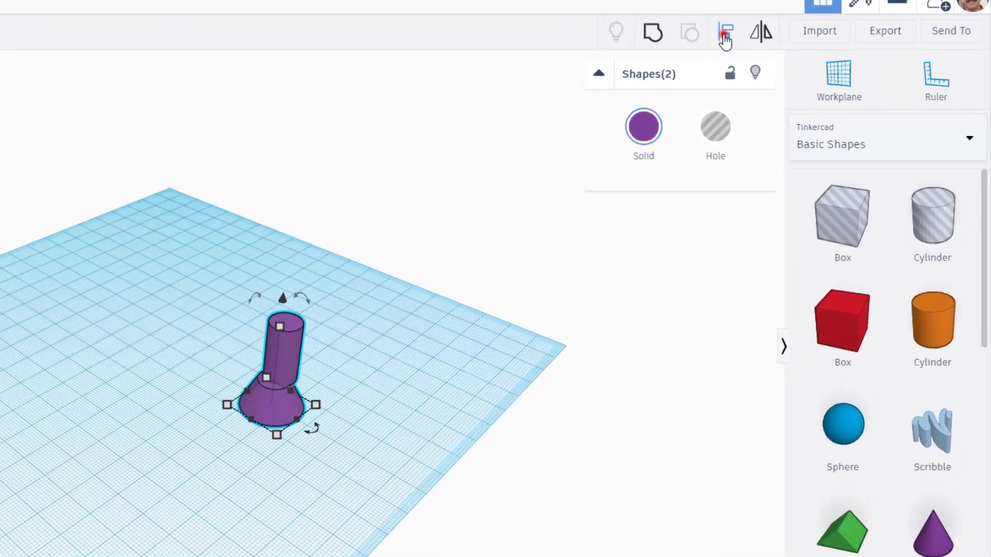
{"action": "left_click", "coordinate": [725, 39]}
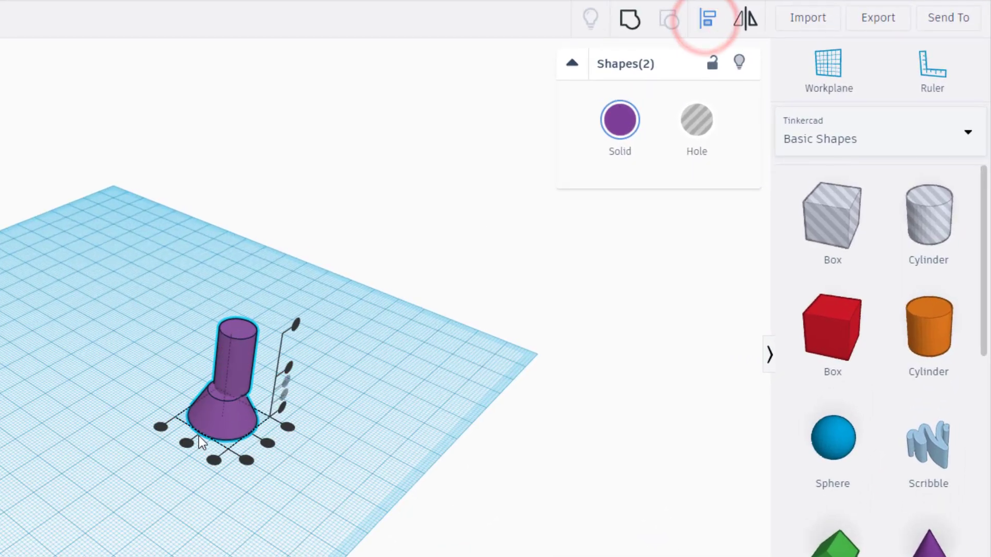
{"action": "left_click", "coordinate": [243, 429]}
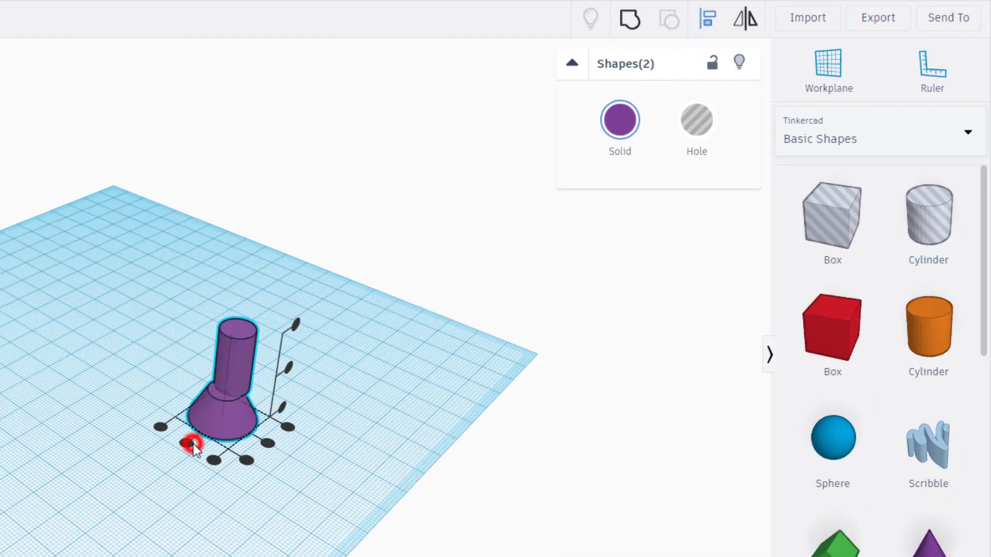
{"action": "left_click", "coordinate": [268, 442]}
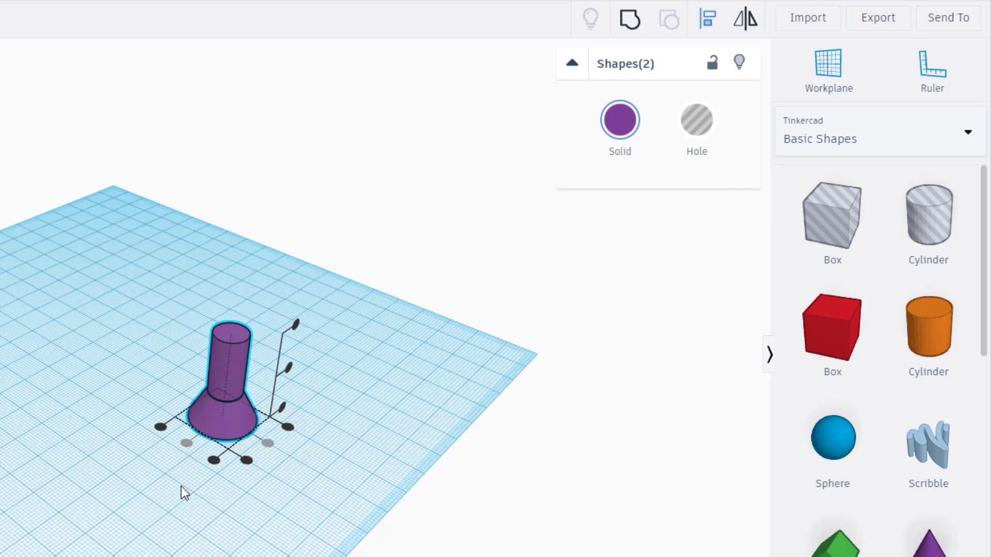
{"action": "left_click", "coordinate": [141, 476]}
{"action": "left_click", "coordinate": [826, 60]}
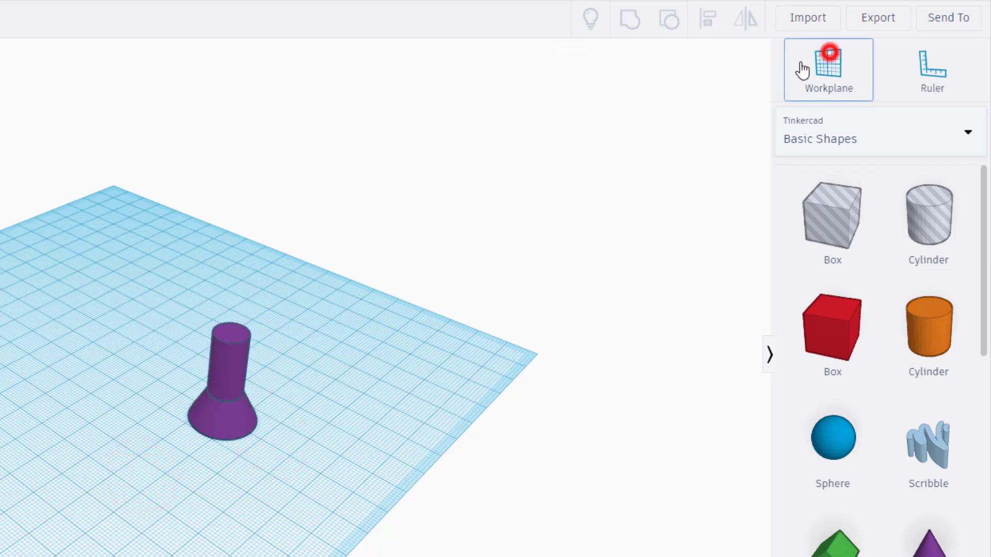
Add a cone on the post top with top radius 10, height 10 and 64 sides.
{"action": "left_click", "coordinate": [236, 333]}
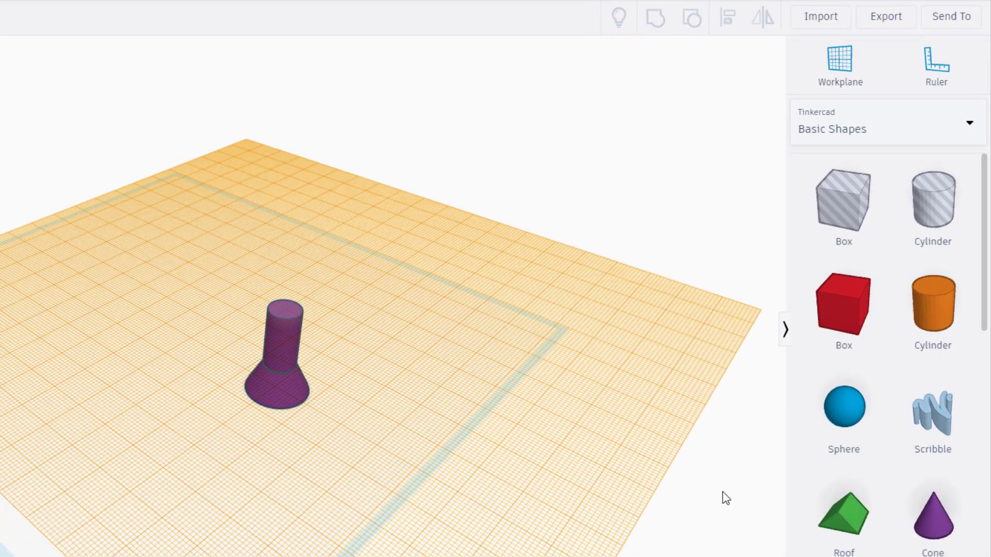
{"action": "left_click", "coordinate": [933, 516]}
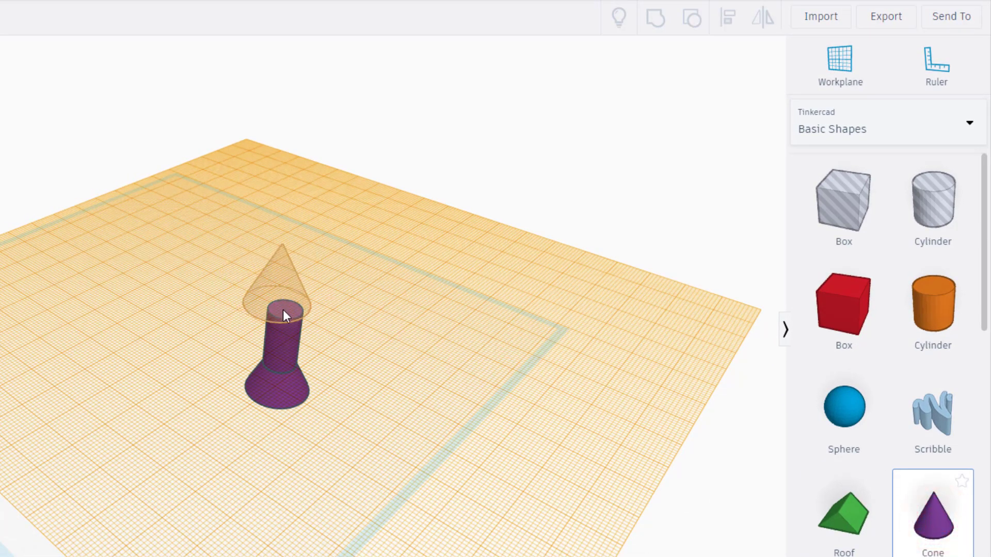
{"action": "left_click", "coordinate": [284, 311]}
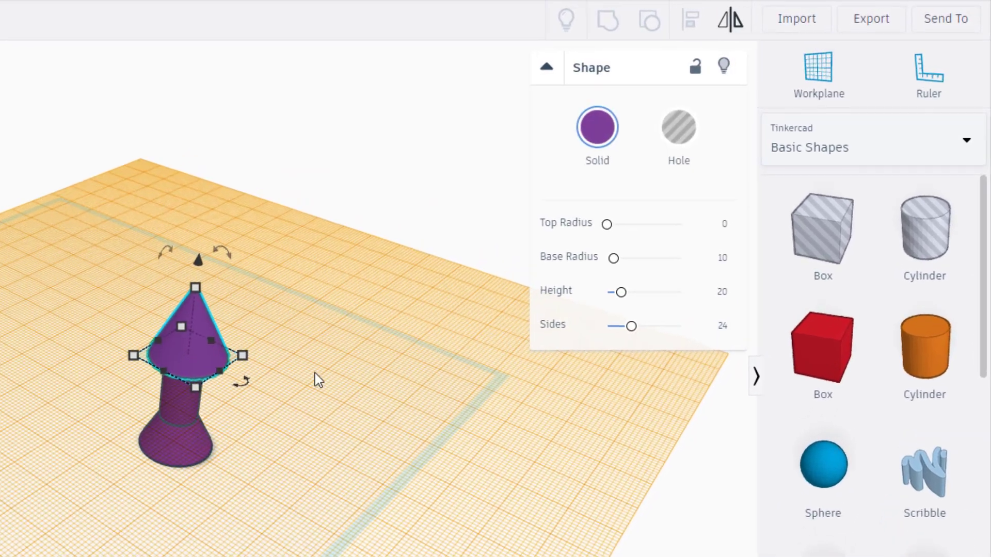
{"action": "left_click", "coordinate": [725, 258]}
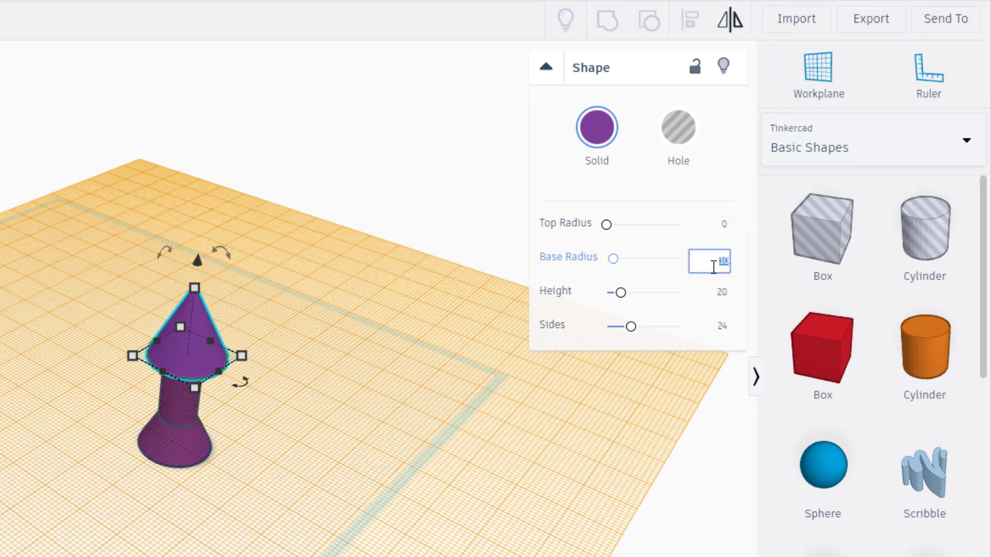
{"action": "left_click", "coordinate": [725, 227]}
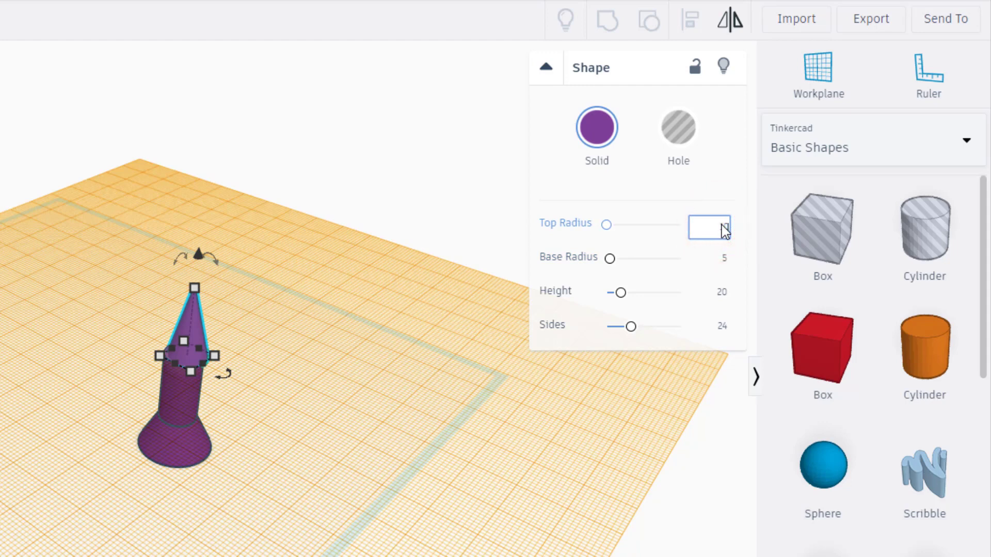
{"action": "type", "text": "10"}
{"action": "key", "text": "Return"}
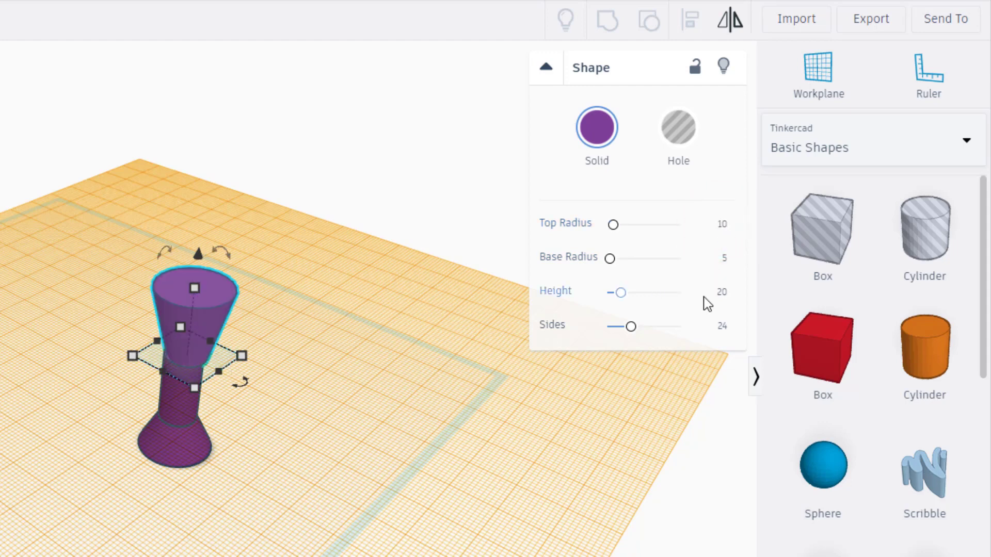
{"action": "left_click", "coordinate": [730, 293]}
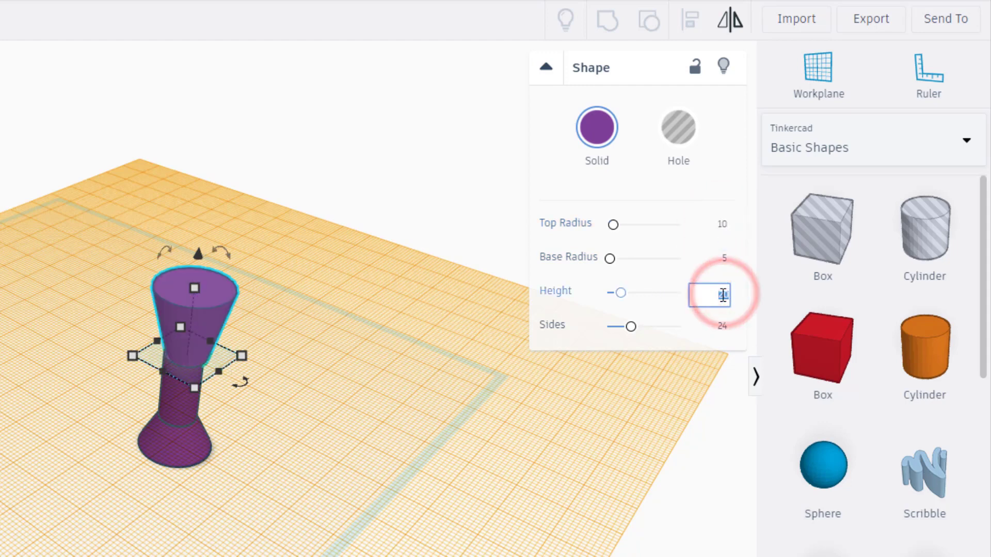
{"action": "key", "text": "Return"}
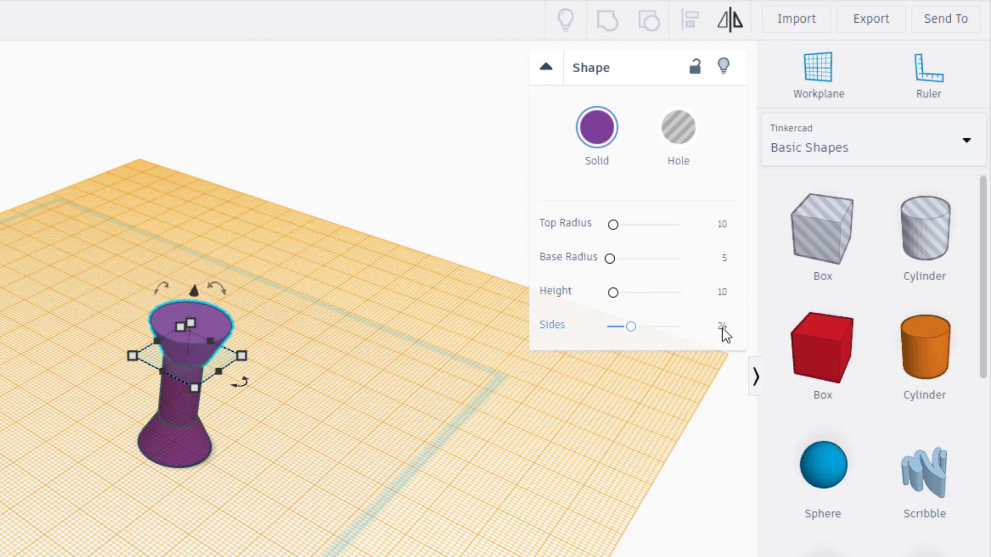
{"action": "left_click", "coordinate": [723, 327]}
{"action": "left_click_drag", "start_coordinate": [630, 326], "coordinate": [699, 328]}
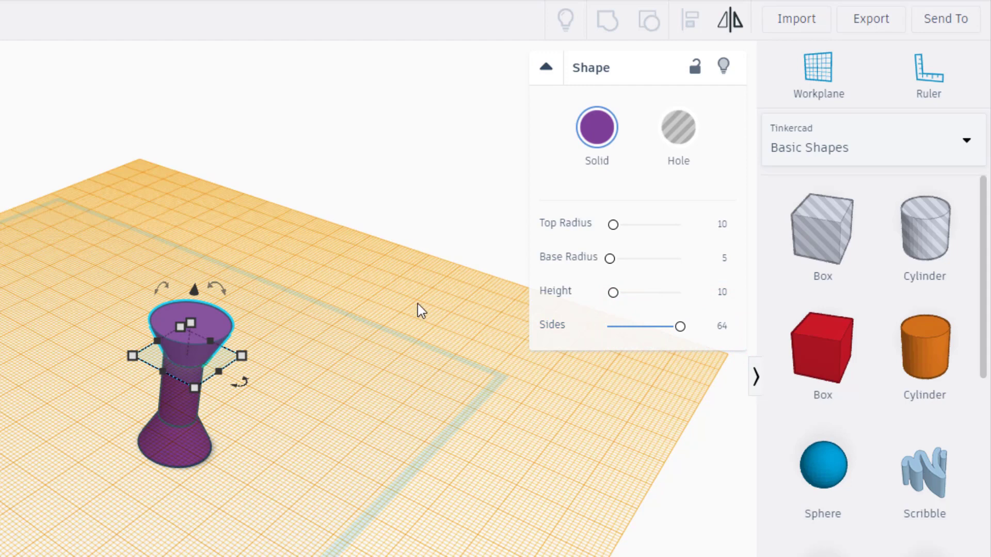
Reset the workplane, select all three shapes, and centre-align them.
{"action": "left_click", "coordinate": [805, 66]}
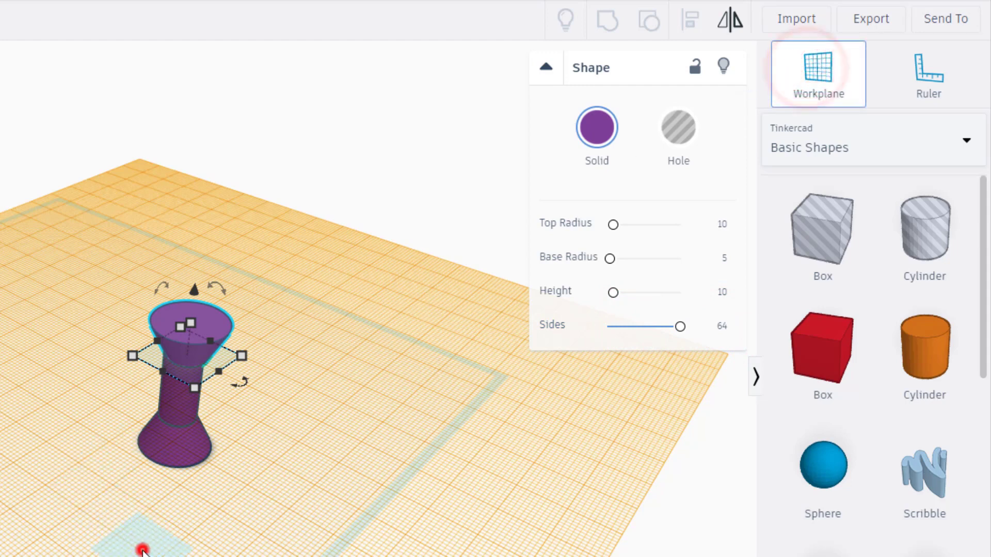
{"action": "left_click", "coordinate": [142, 549]}
{"action": "left_click_drag", "start_coordinate": [92, 277], "coordinate": [252, 486]}
{"action": "left_click", "coordinate": [690, 21]}
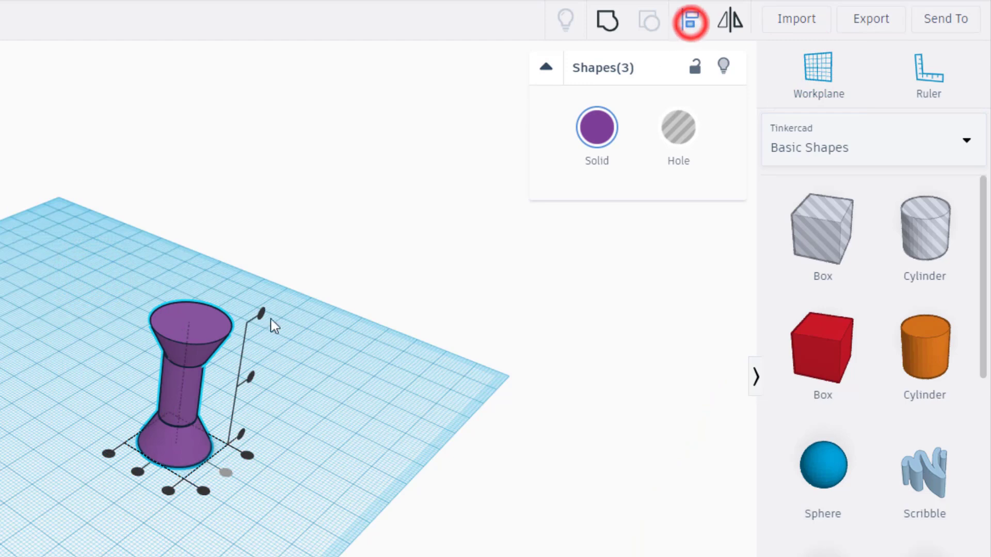
{"action": "left_click", "coordinate": [137, 471]}
{"action": "left_click", "coordinate": [82, 483]}
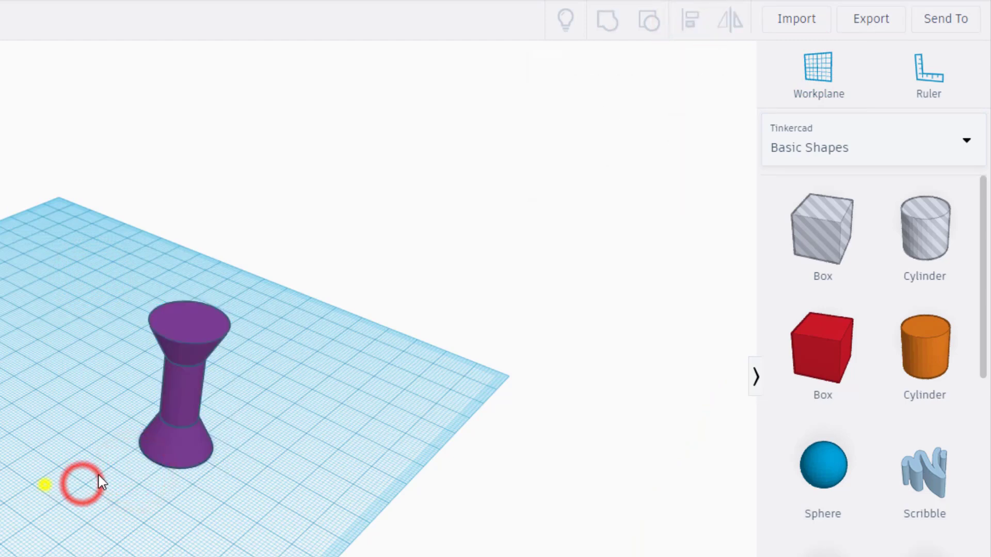
{"action": "right_click_drag", "start_coordinate": [126, 476], "coordinate": [145, 284]}
Group the three stacked shapes into one hourglass solid.
{"action": "mouse_move", "coordinate": [274, 428]}
{"action": "left_mouse_down"}
{"action": "mouse_move", "coordinate": [231, 417]}
{"action": "mouse_move", "coordinate": [264, 428]}
{"action": "left_mouse_up"}
{"action": "left_click", "coordinate": [604, 24]}
{"action": "right_click_drag", "start_coordinate": [216, 456], "coordinate": [118, 395]}
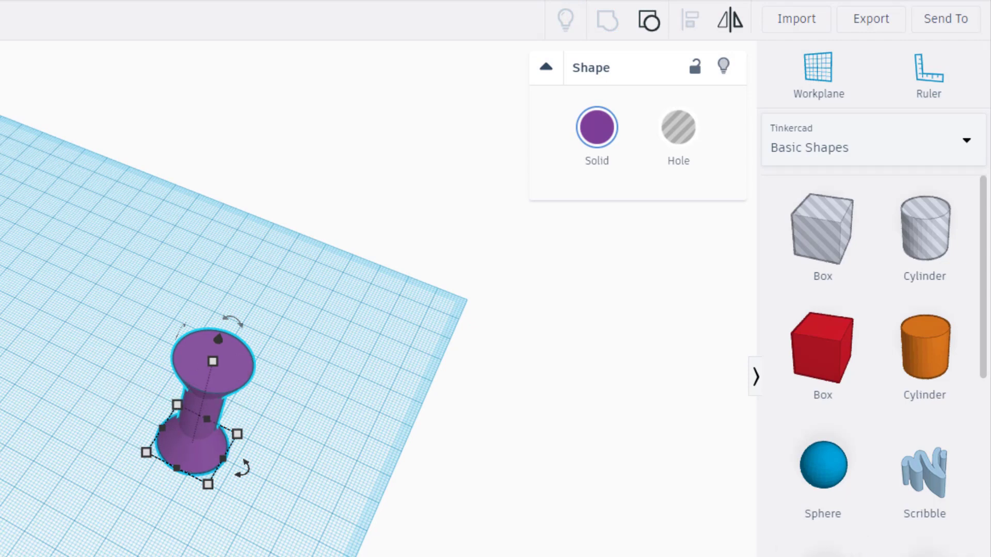
Add a trial cone, make it a hole, then delete it.
{"action": "left_click_drag", "start_coordinate": [925, 547], "coordinate": [39, 518]}
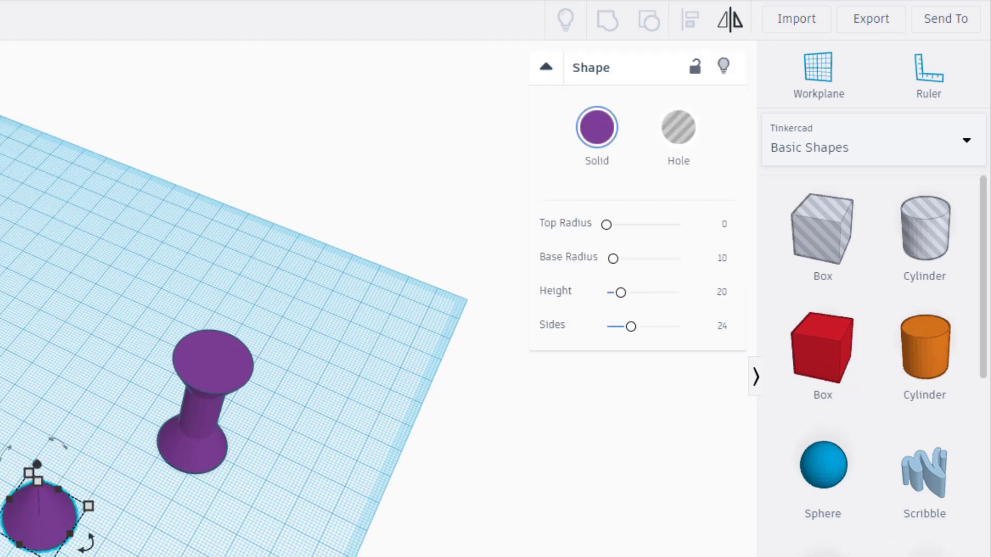
{"action": "right_click_drag", "start_coordinate": [138, 544], "coordinate": [376, 380]}
{"action": "left_click", "coordinate": [671, 137]}
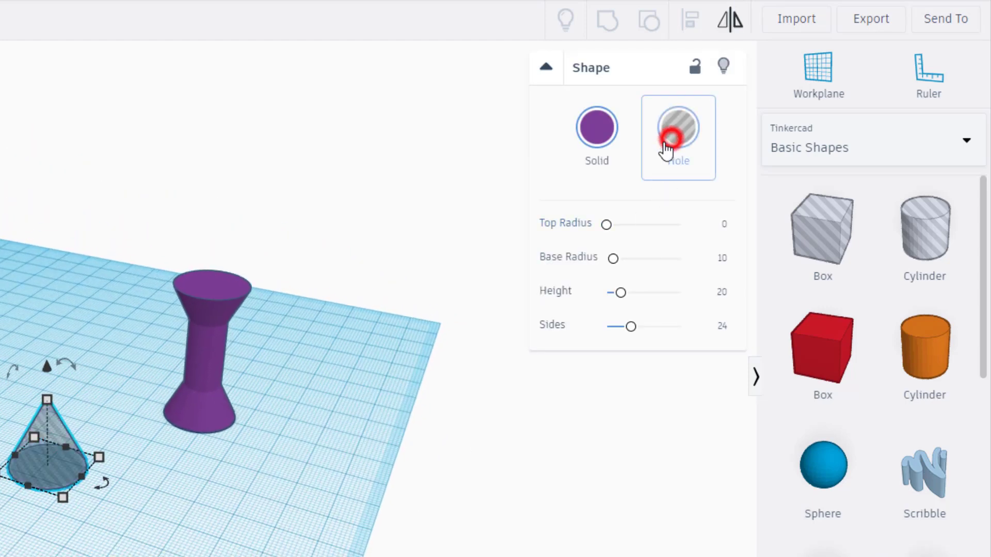
{"action": "left_click", "coordinate": [722, 226]}
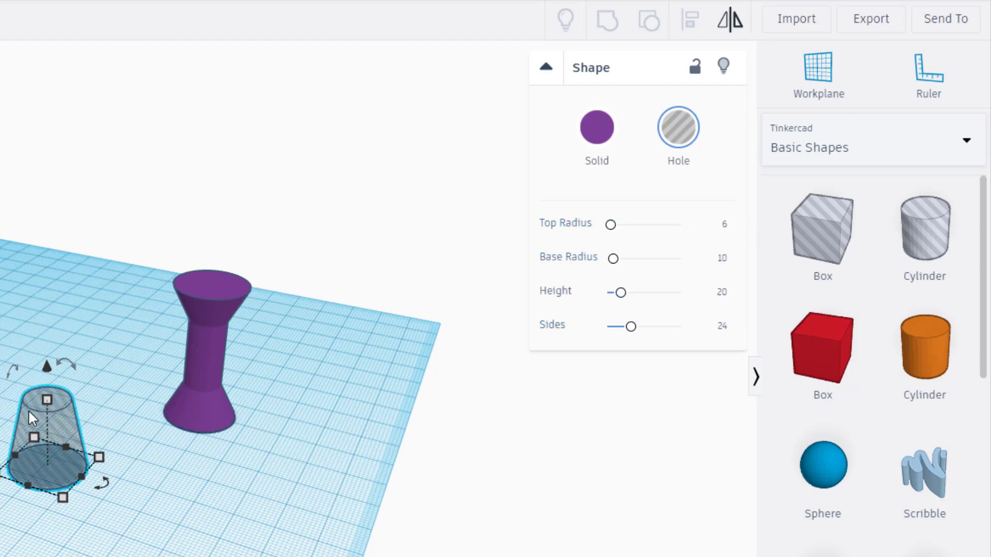
{"action": "key", "text": "Delete"}
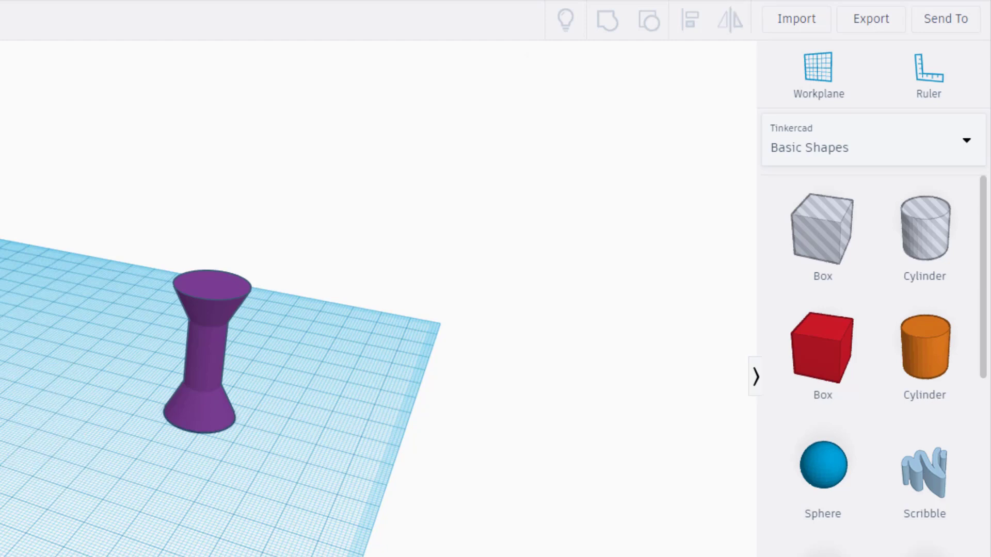
Place a hole cone with top radius 6, base radius 11, height 10 and 64 sides.
{"action": "left_click_drag", "start_coordinate": [916, 554], "coordinate": [269, 535]}
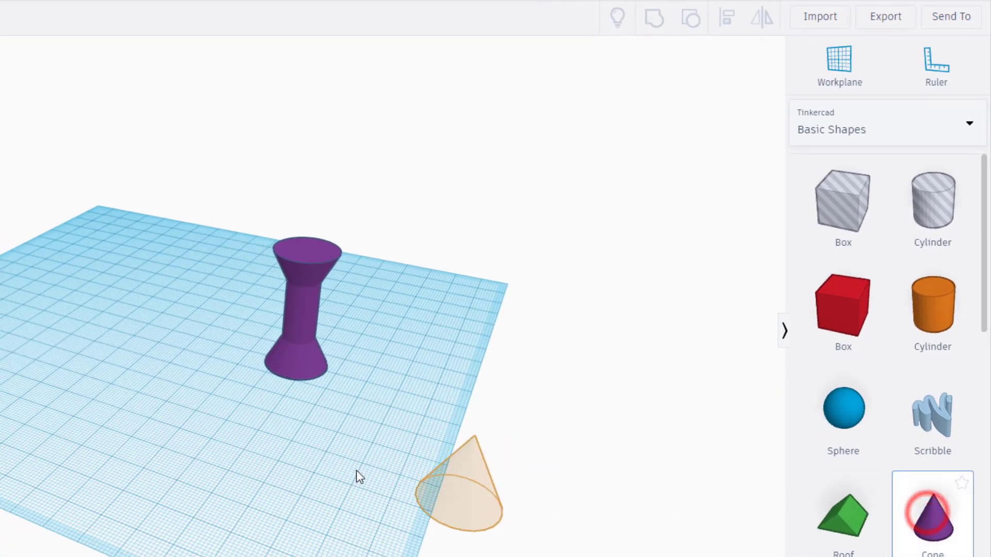
{"action": "left_click_drag", "start_coordinate": [356, 472], "coordinate": [264, 442]}
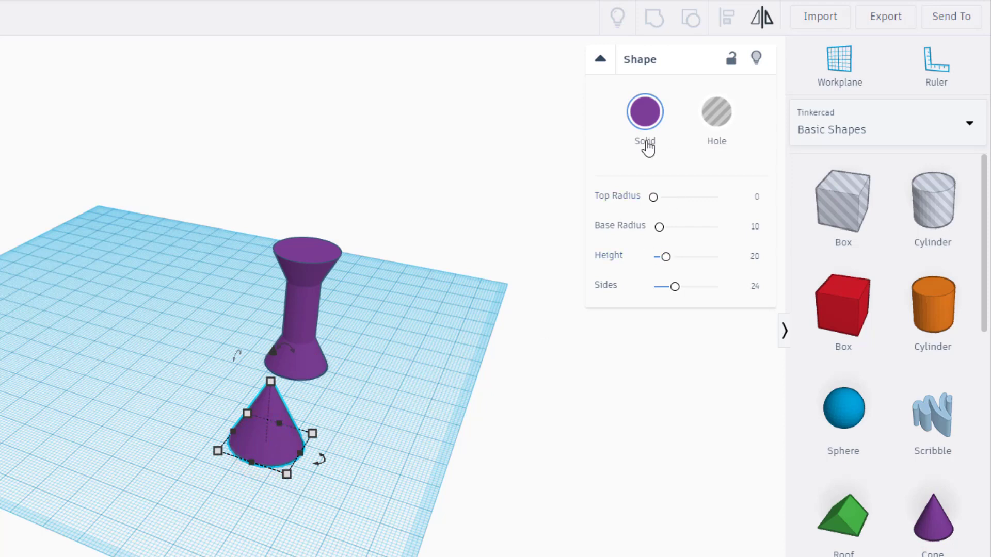
{"action": "left_click", "coordinate": [717, 123]}
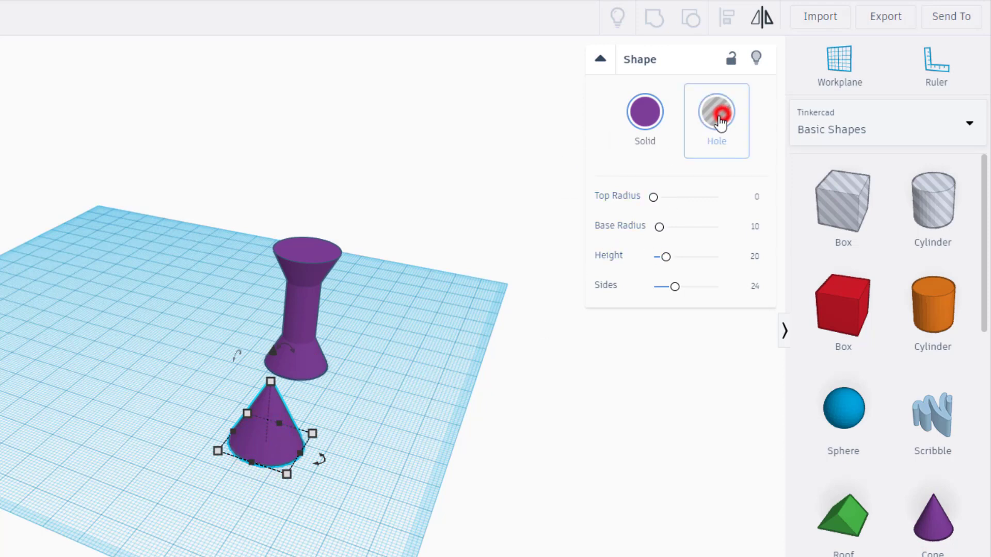
{"action": "left_click", "coordinate": [753, 200]}
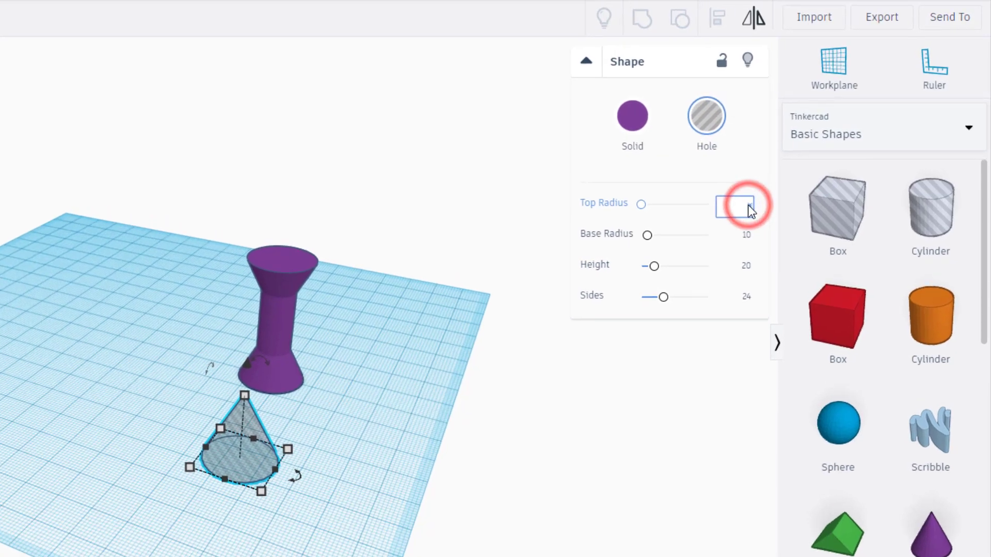
{"action": "type", "text": "6"}
{"action": "key", "text": "Return"}
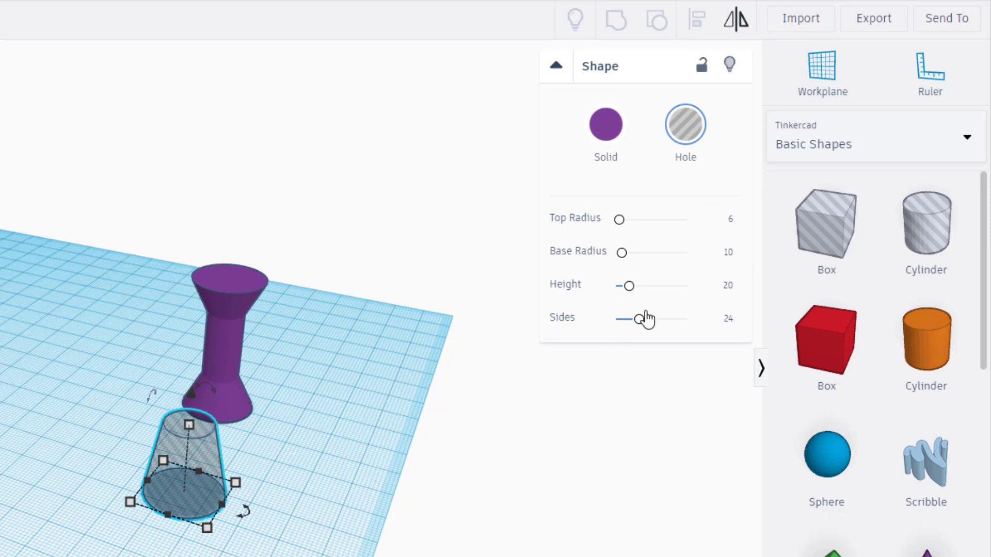
{"action": "left_click", "coordinate": [727, 252]}
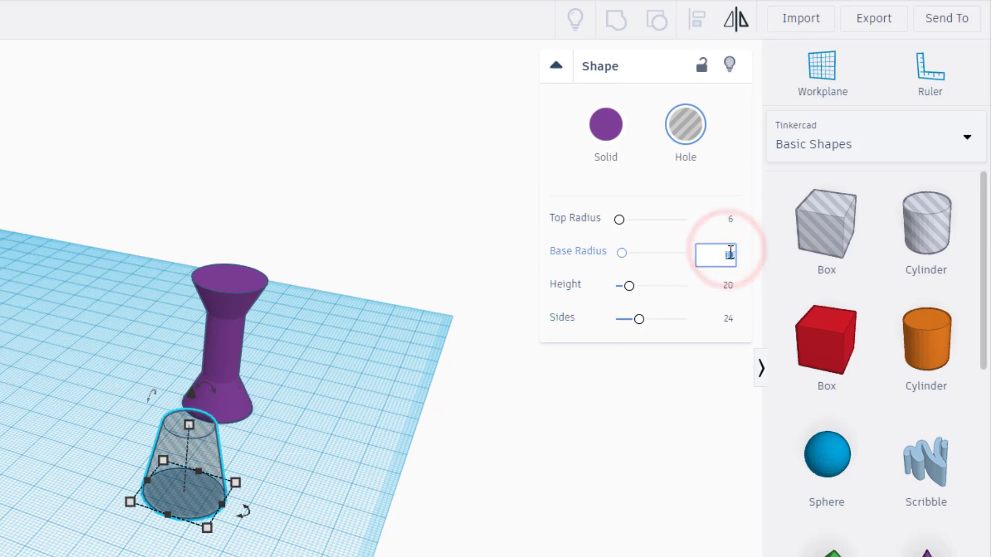
{"action": "key", "text": "Return"}
{"action": "left_click", "coordinate": [728, 285]}
{"action": "type", "text": "10"}
{"action": "key", "text": "Return"}
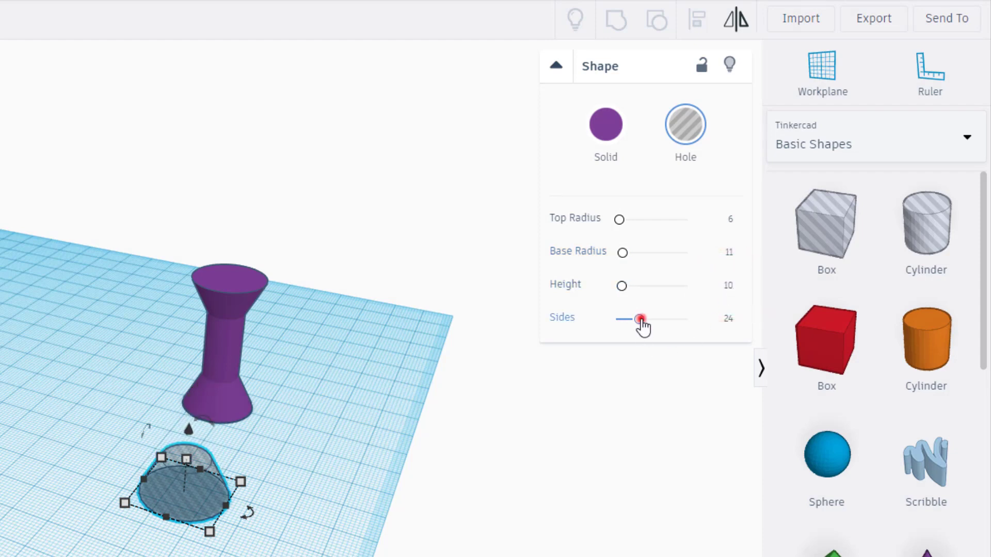
{"action": "left_click_drag", "start_coordinate": [640, 320], "coordinate": [708, 320]}
Set the workplane on the hole cone's top and give the new shape base radius 6, fewer sides.
{"action": "left_click", "coordinate": [289, 517]}
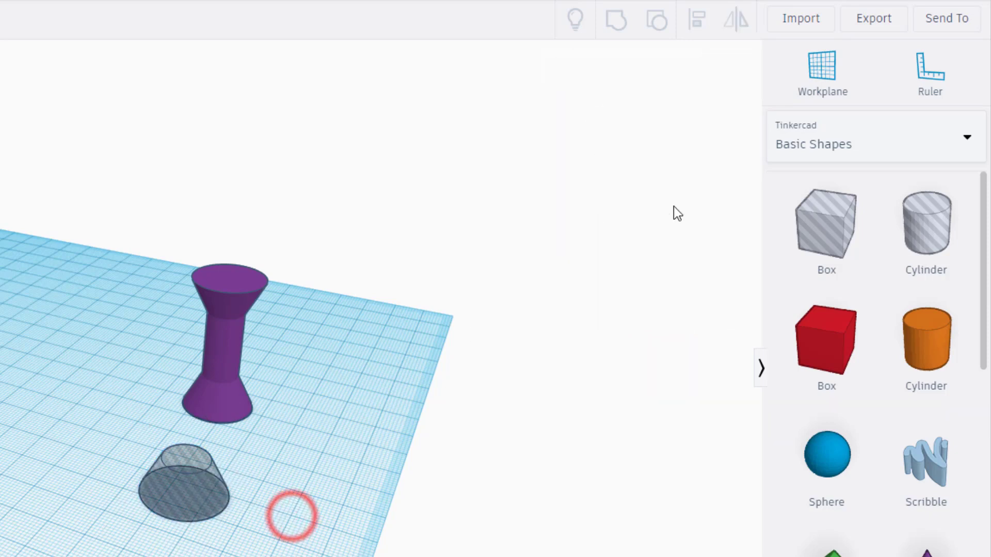
{"action": "left_click", "coordinate": [805, 72]}
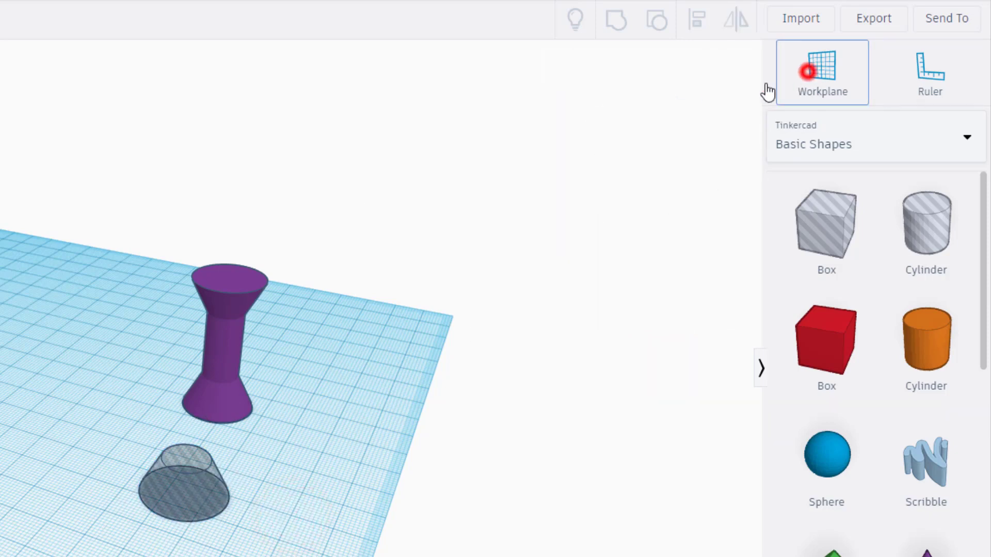
{"action": "left_click", "coordinate": [184, 453]}
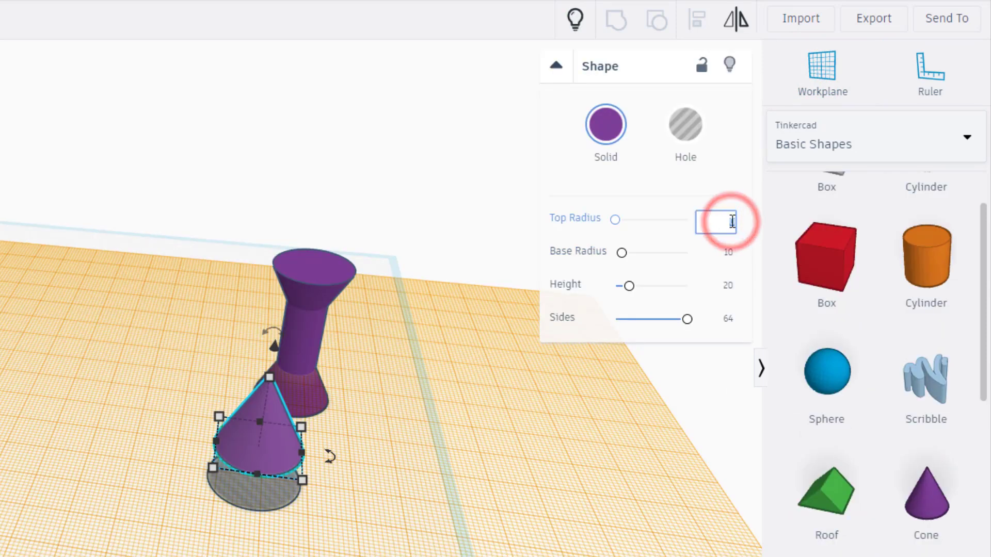
{"action": "left_click", "coordinate": [727, 253]}
{"action": "type", "text": "6"}
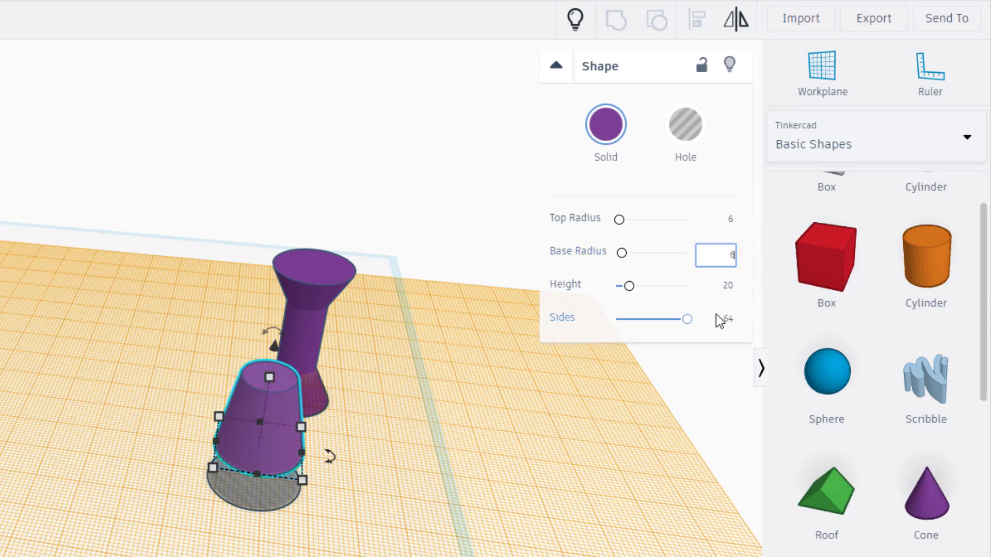
{"action": "left_click_drag", "start_coordinate": [688, 320], "coordinate": [727, 334]}
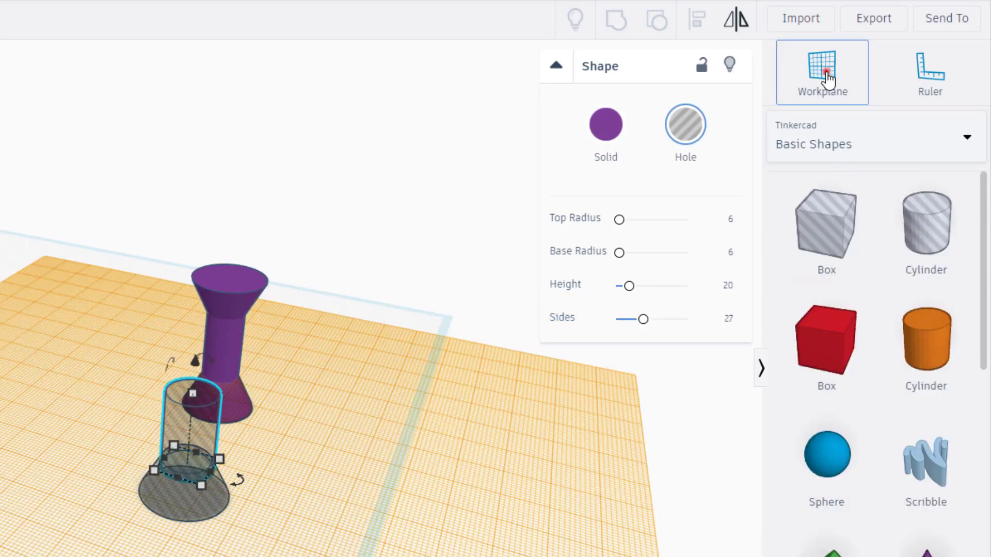
Reset the workplane, select both hole shapes, and centre-align them on both axes.
{"action": "left_click", "coordinate": [822, 67]}
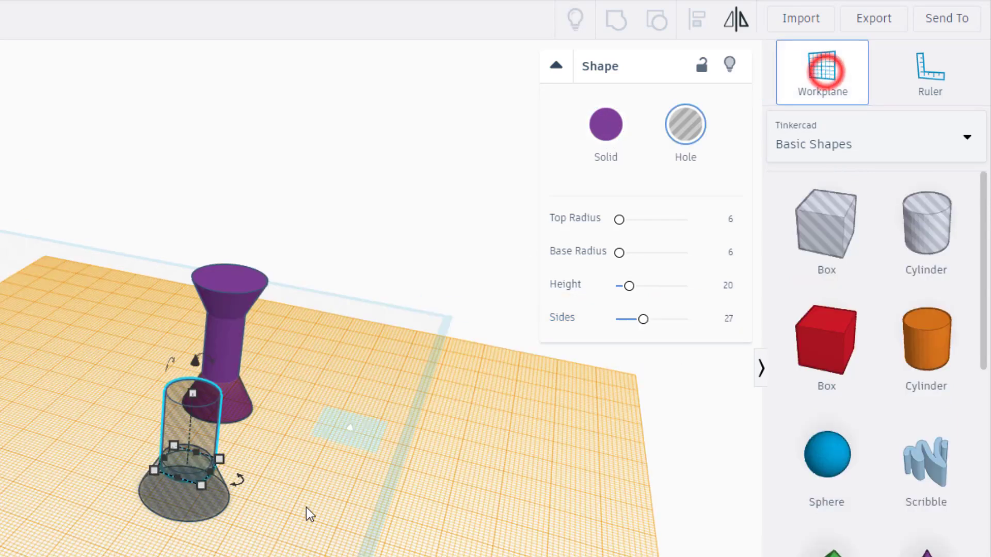
{"action": "left_click", "coordinate": [296, 539]}
{"action": "scroll", "coordinate": [70, 495], "scroll_direction": "down", "scroll_amount": 3}
{"action": "left_click_drag", "start_coordinate": [31, 496], "coordinate": [121, 552]}
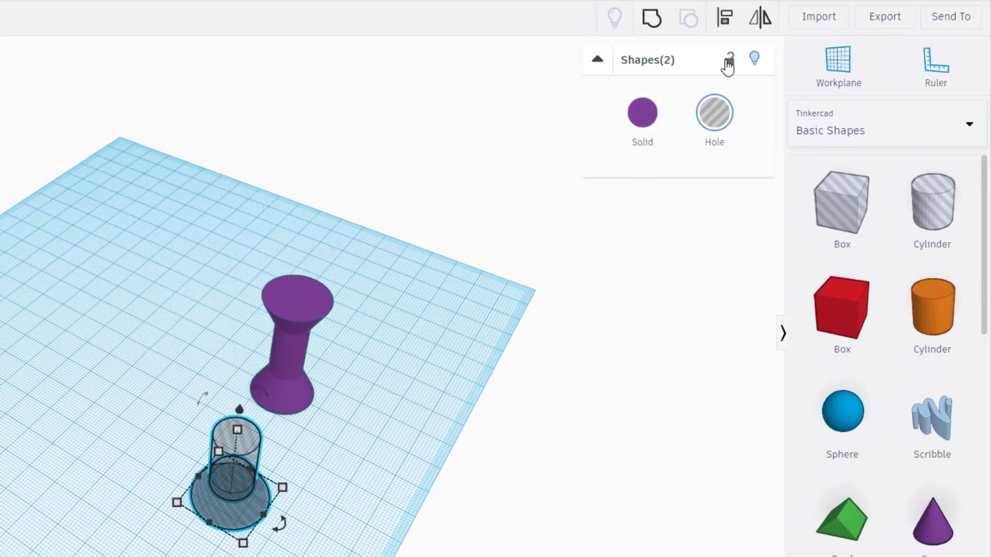
{"action": "left_click", "coordinate": [725, 17]}
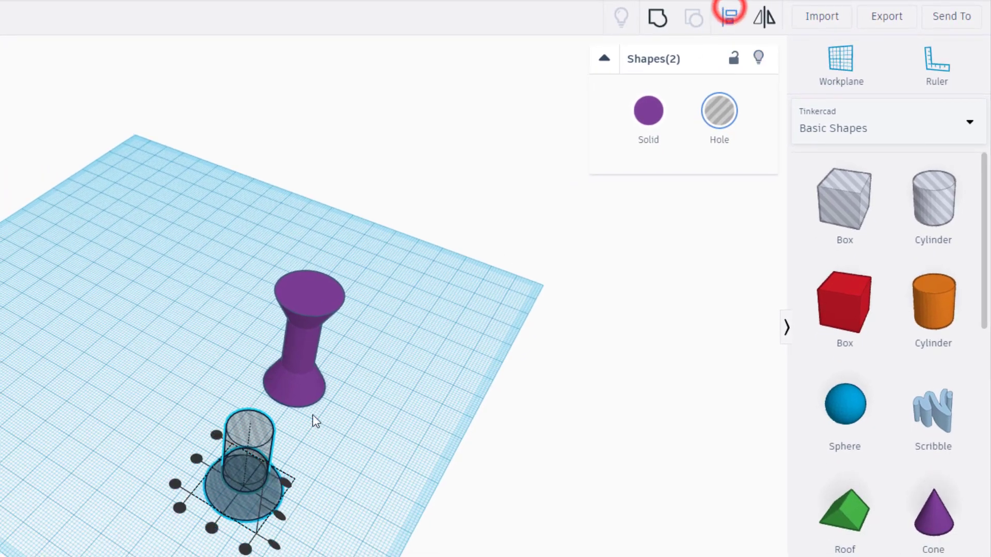
{"action": "left_click", "coordinate": [196, 459]}
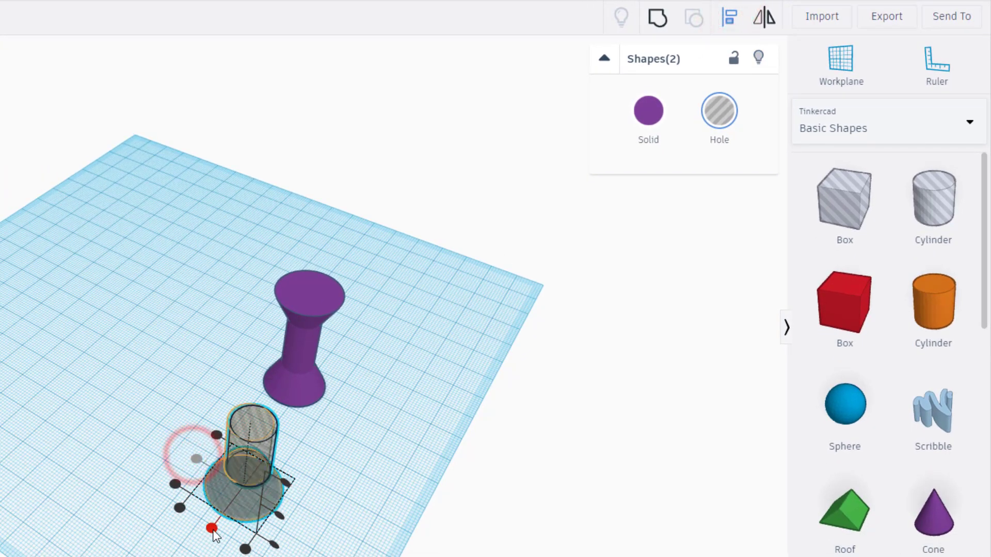
{"action": "left_click", "coordinate": [211, 527]}
{"action": "left_click", "coordinate": [186, 540]}
{"action": "right_click_drag", "start_coordinate": [149, 542], "coordinate": [224, 444]}
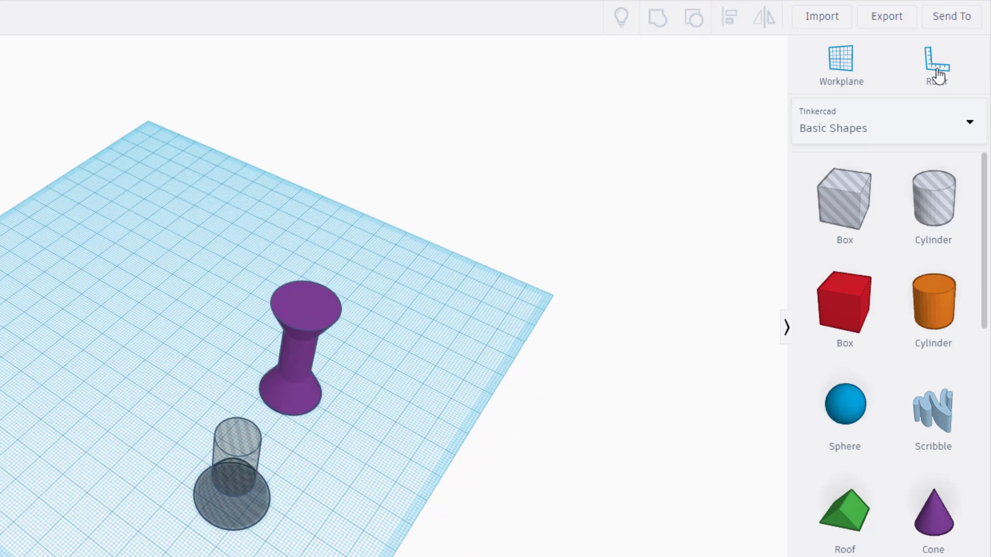
{"action": "left_click", "coordinate": [840, 60]}
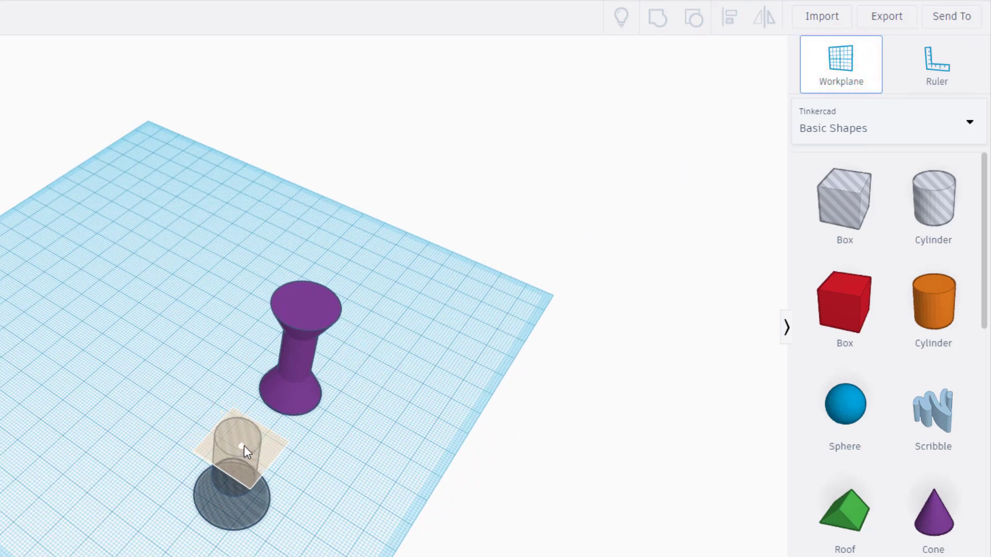
Put a cone on the cylinder top: top radius 11, base radius 6, height 10, 64 sides.
{"action": "left_click", "coordinate": [232, 434]}
{"action": "right_click_drag", "start_coordinate": [347, 477], "coordinate": [556, 408]}
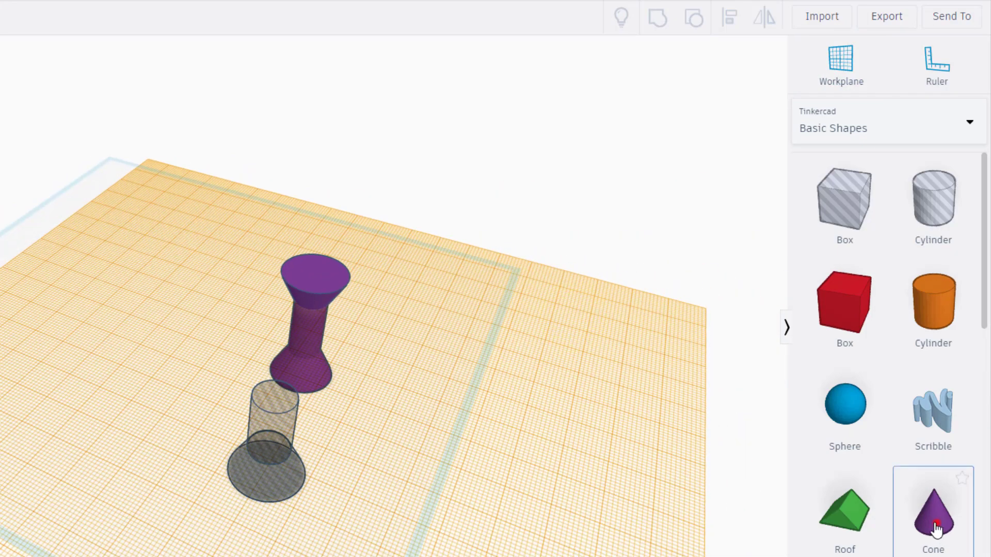
{"action": "left_click_drag", "start_coordinate": [916, 527], "coordinate": [257, 413]}
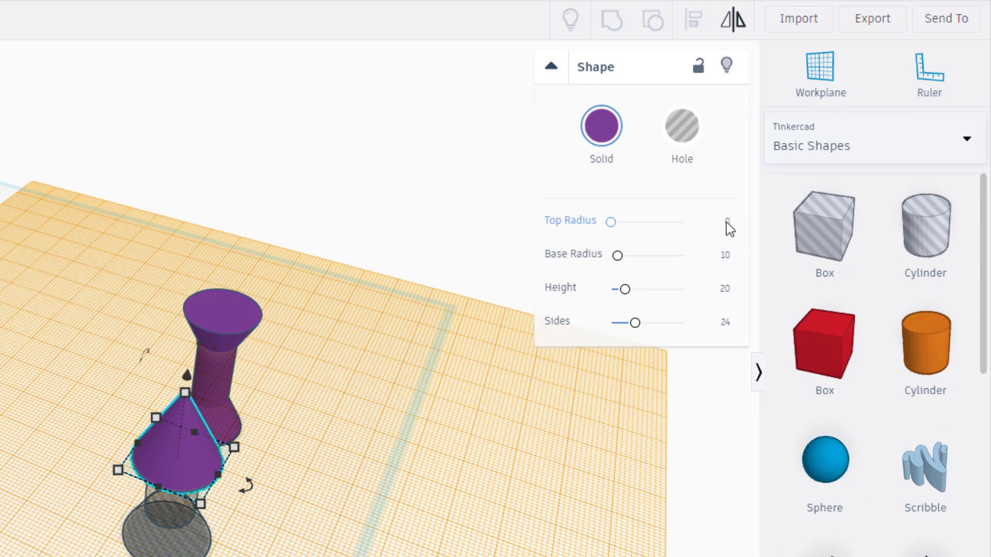
{"action": "left_click", "coordinate": [726, 221]}
{"action": "key", "text": "Return"}
{"action": "left_click", "coordinate": [726, 254]}
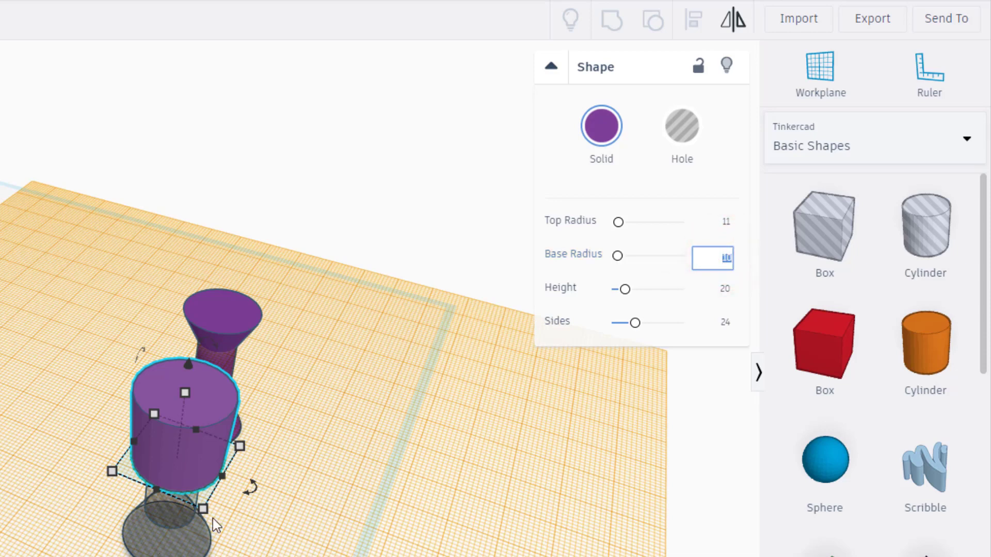
{"action": "type", "text": "6"}
{"action": "key", "text": "Return"}
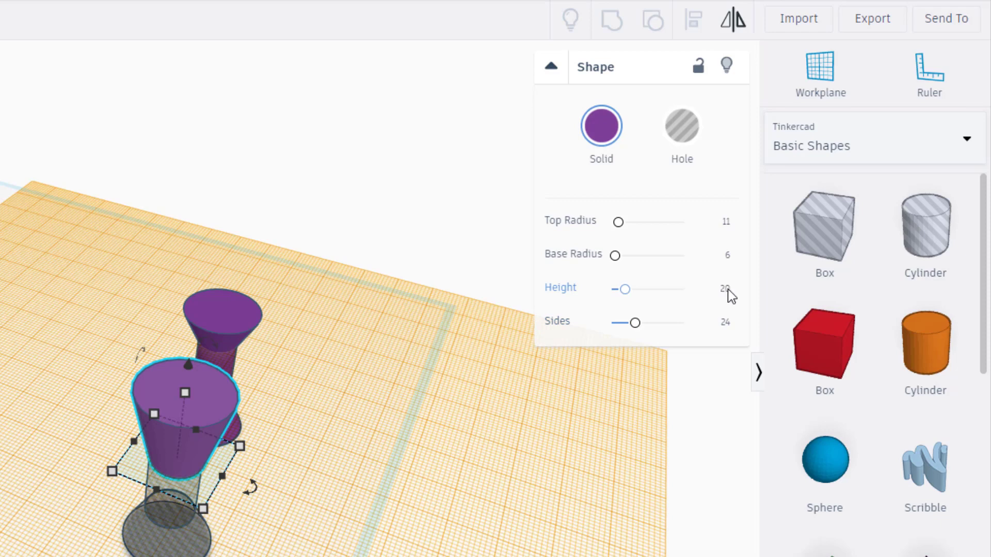
{"action": "left_click", "coordinate": [727, 289]}
{"action": "type", "text": "10"}
{"action": "key", "text": "Return"}
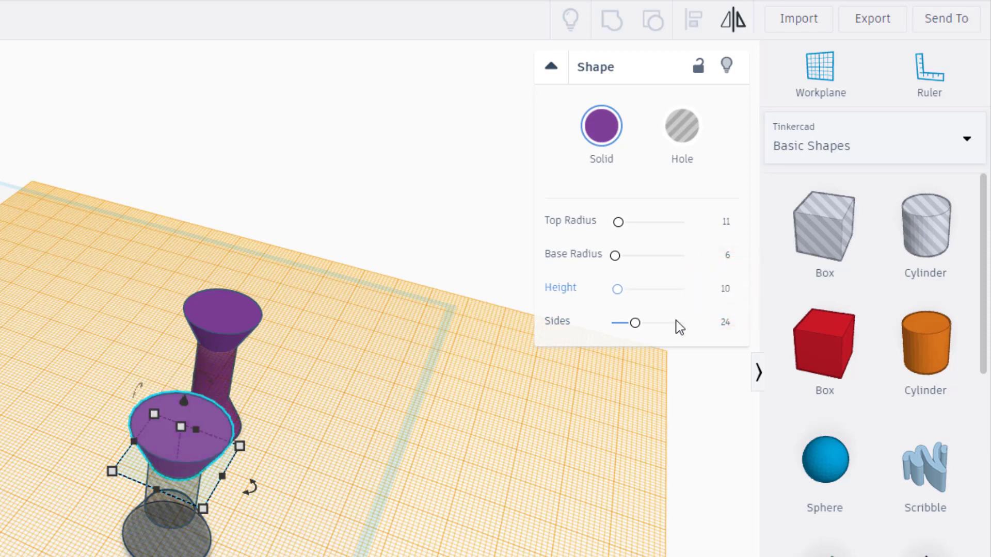
{"action": "left_click_drag", "start_coordinate": [634, 325], "coordinate": [727, 328]}
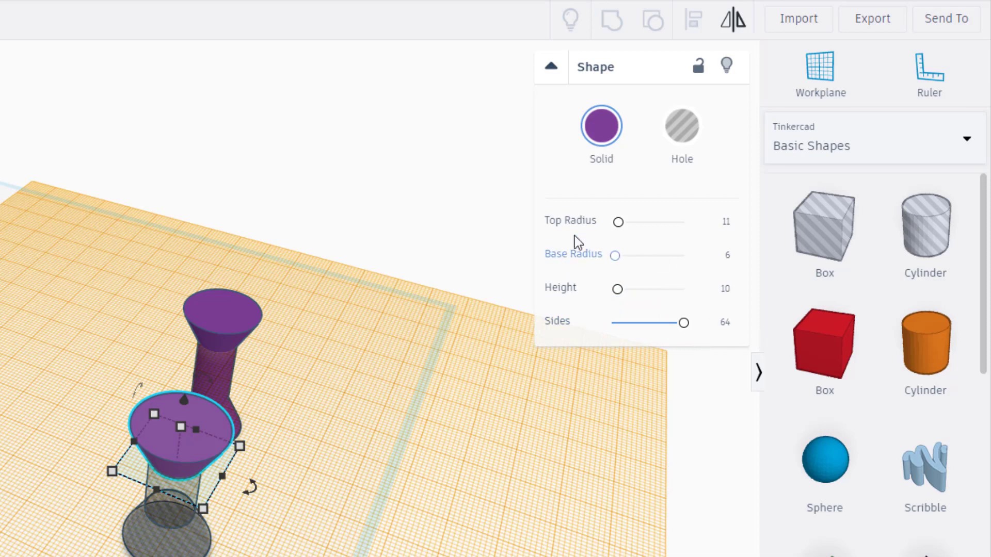
{"action": "left_click", "coordinate": [814, 72]}
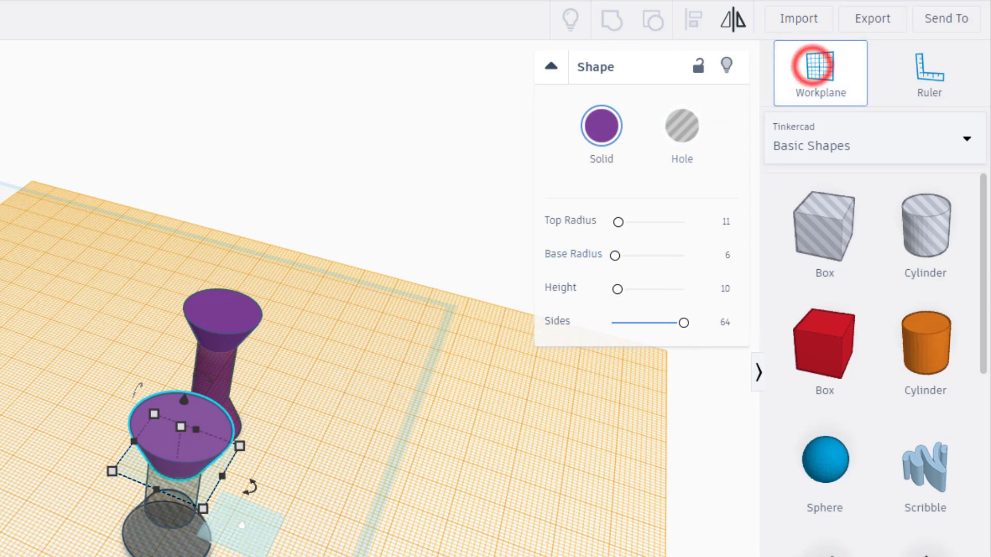
Centre-align the three stacked shapes and turn the flaring top cone into a hole.
{"action": "left_click_drag", "start_coordinate": [56, 448], "coordinate": [169, 556]}
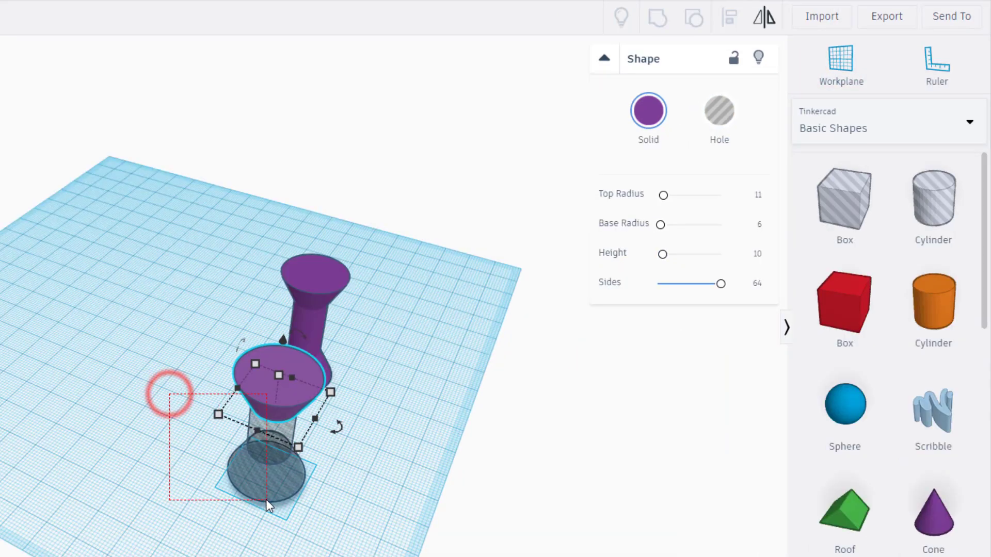
{"action": "left_click_drag", "start_coordinate": [267, 503], "coordinate": [269, 504]}
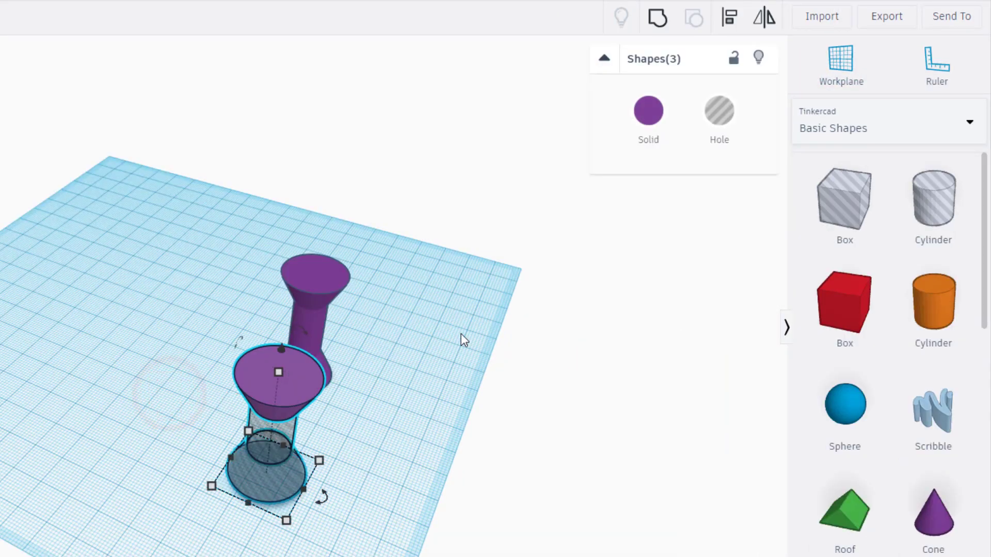
{"action": "left_click", "coordinate": [726, 23]}
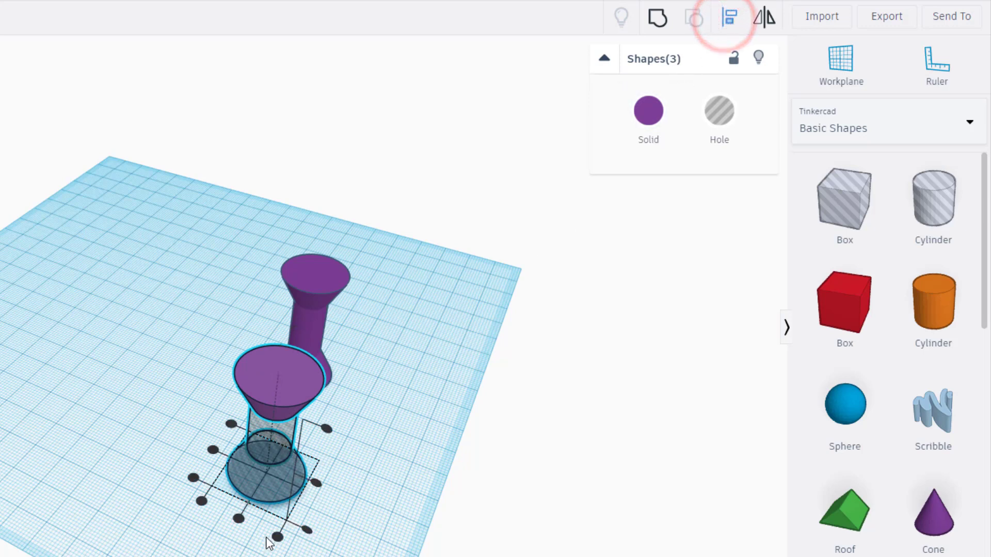
{"action": "left_click", "coordinate": [236, 522]}
{"action": "left_click", "coordinate": [212, 451]}
{"action": "left_click", "coordinate": [168, 432]}
{"action": "left_click", "coordinate": [259, 385]}
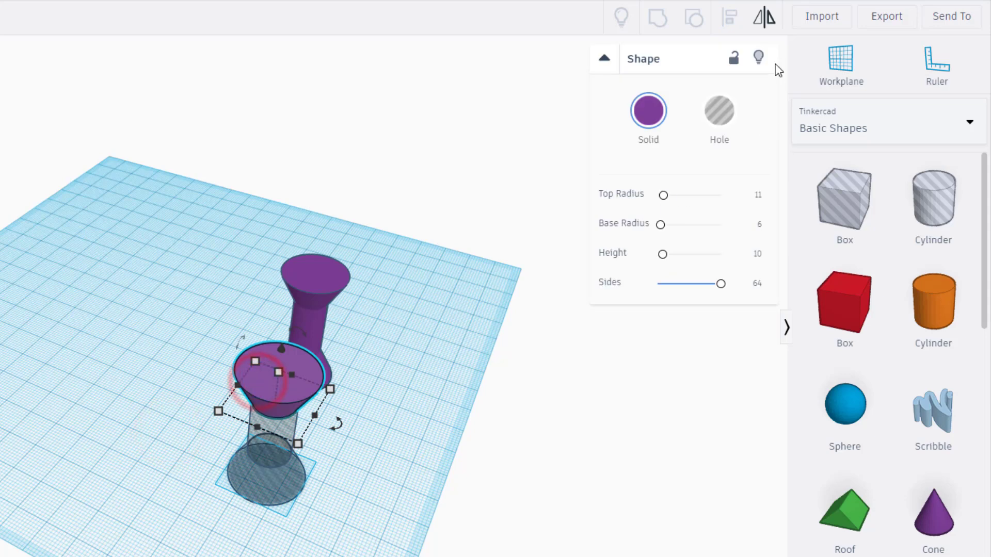
{"action": "left_click", "coordinate": [721, 108]}
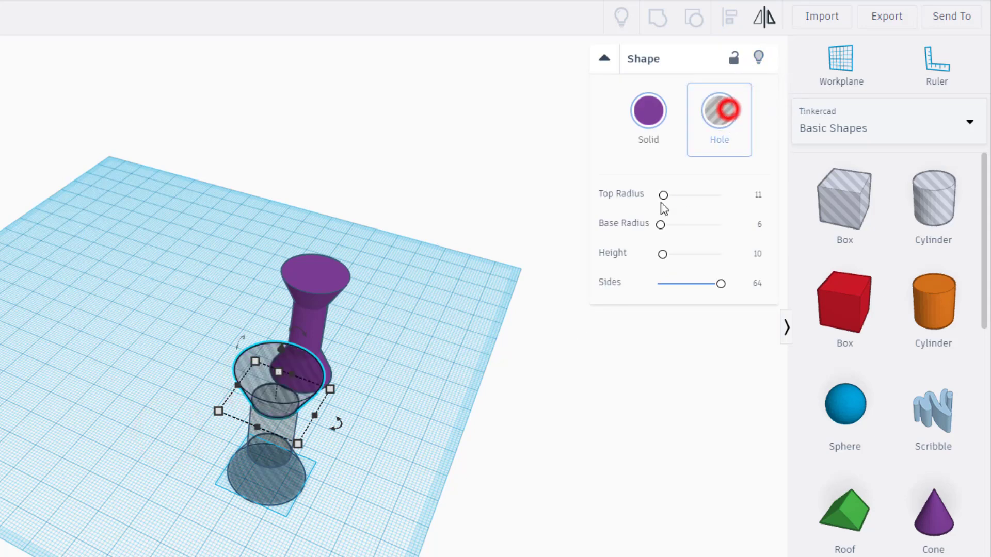
{"action": "right_click_drag", "start_coordinate": [454, 432], "coordinate": [215, 531]}
{"action": "left_click", "coordinate": [215, 531]}
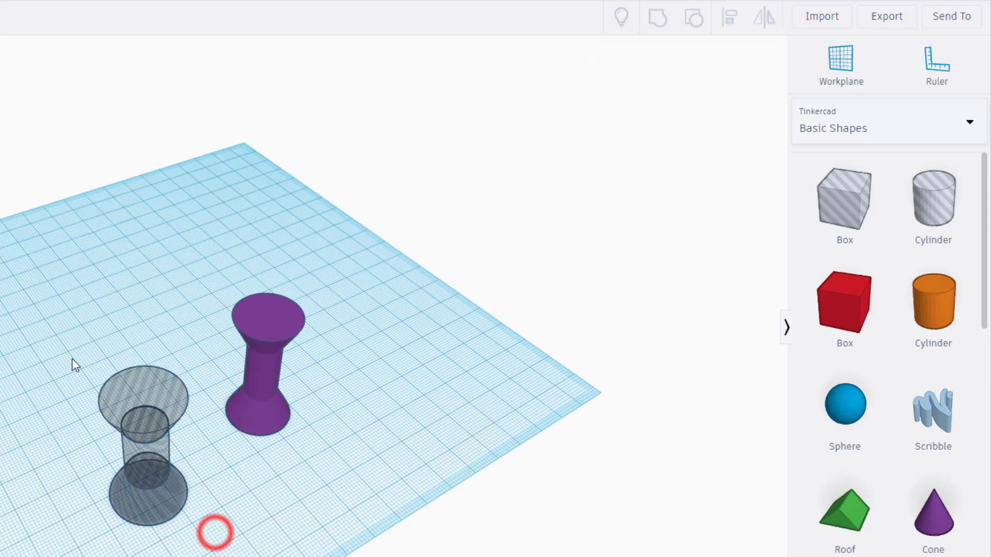
Group the three hole shapes and move the group onto the purple hourglass.
{"action": "left_click_drag", "start_coordinate": [74, 366], "coordinate": [144, 523]}
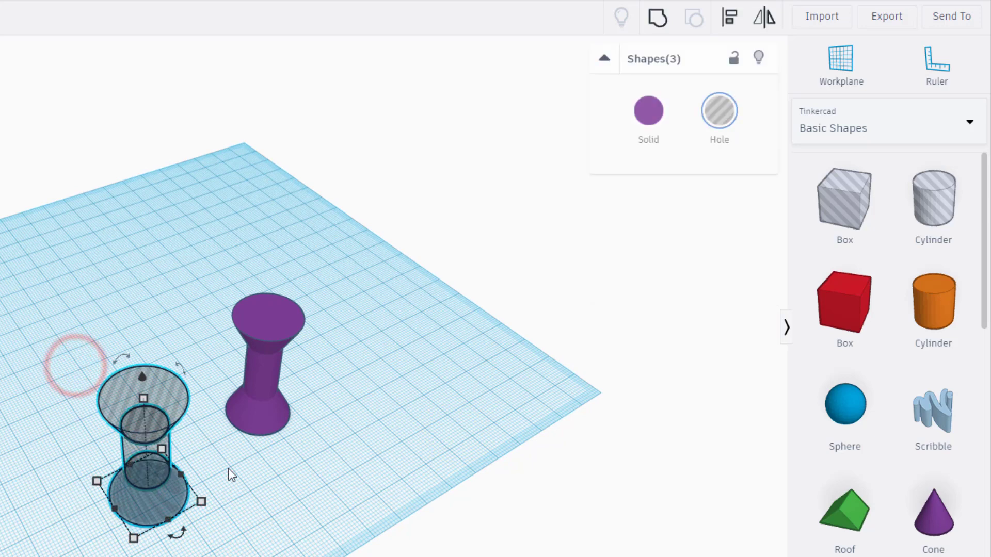
{"action": "left_click", "coordinate": [661, 23]}
{"action": "left_click", "coordinate": [141, 496]}
{"action": "left_click_drag", "start_coordinate": [185, 483], "coordinate": [287, 420]}
{"action": "scroll", "coordinate": [226, 509], "scroll_direction": "up", "scroll_amount": 3}
{"action": "right_click_drag", "start_coordinate": [287, 420], "coordinate": [326, 362]}
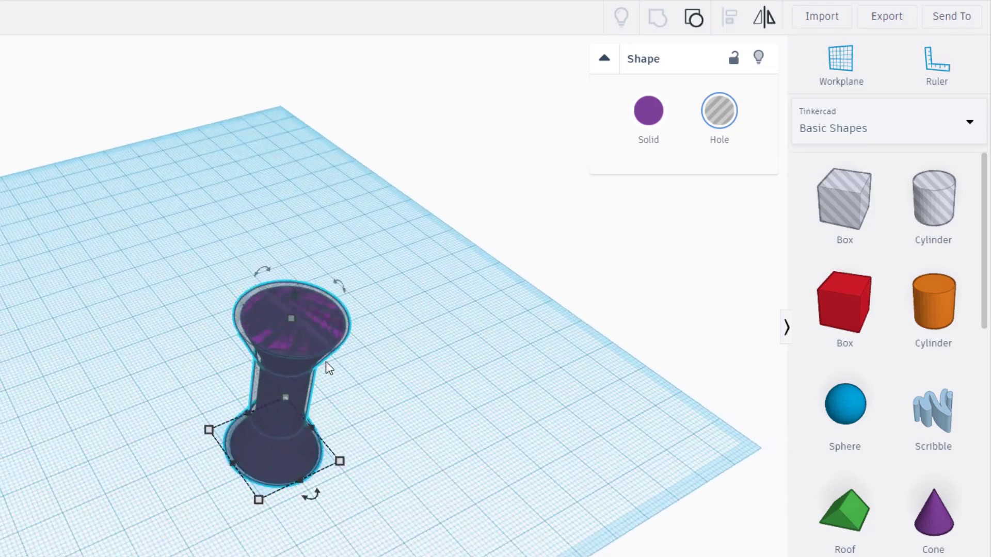
{"action": "left_click", "coordinate": [139, 455]}
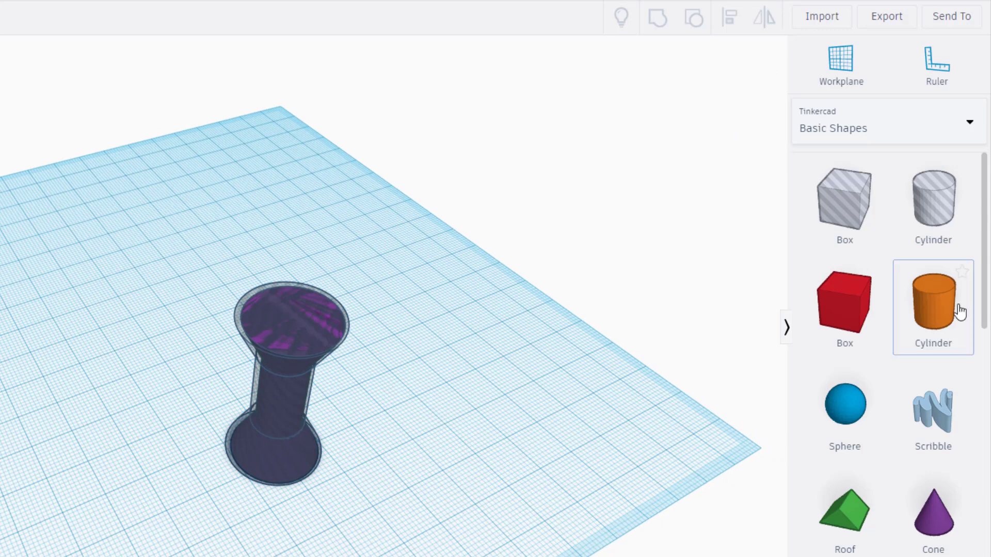
Add an orange cylinder and scale it to 25 mm width and depth.
{"action": "left_click_drag", "start_coordinate": [942, 305], "coordinate": [168, 371]}
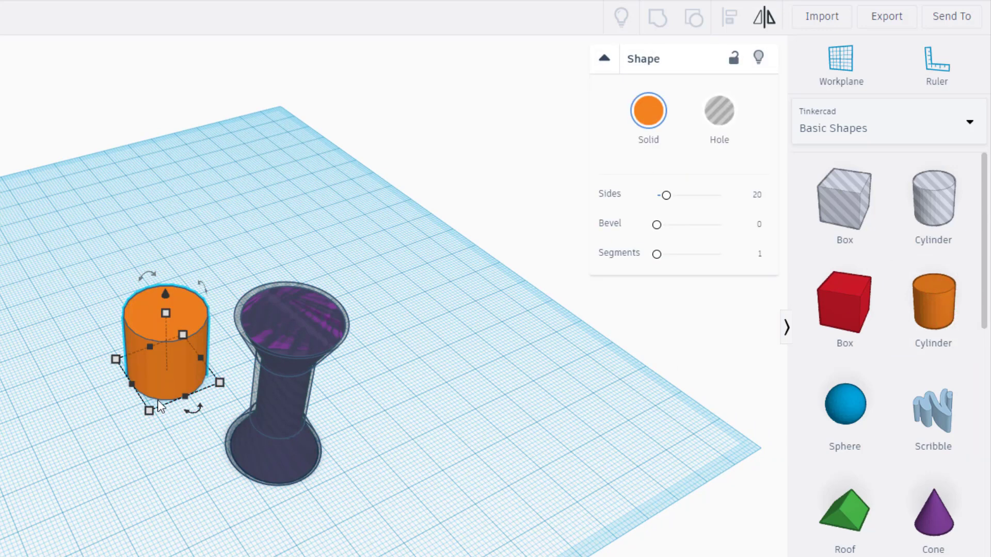
{"action": "left_click_drag", "start_coordinate": [148, 411], "coordinate": [4, 508]}
{"action": "left_click", "coordinate": [105, 487]}
{"action": "left_click", "coordinate": [166, 383]}
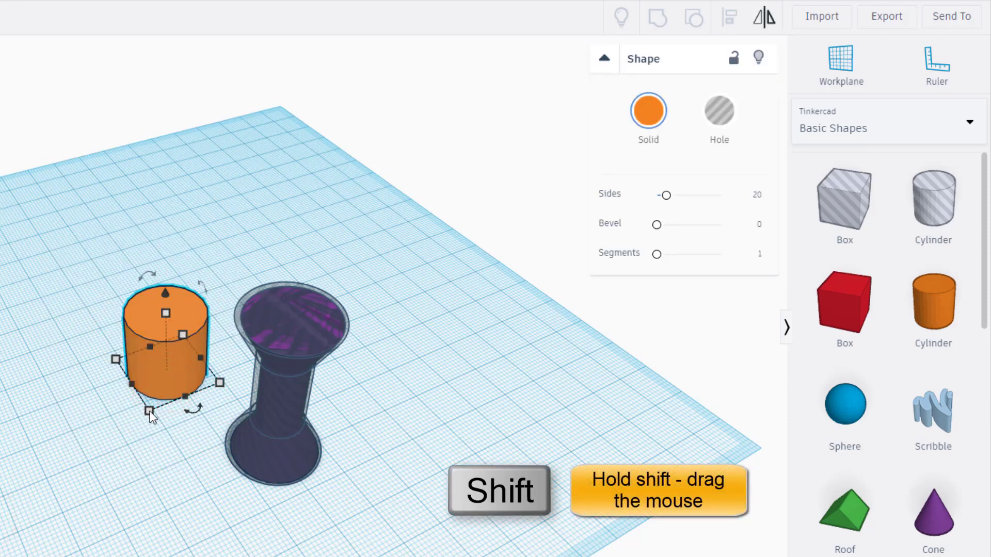
{"action": "left_click_drag", "start_coordinate": [149, 416], "coordinate": [108, 519], "text": "shift"}
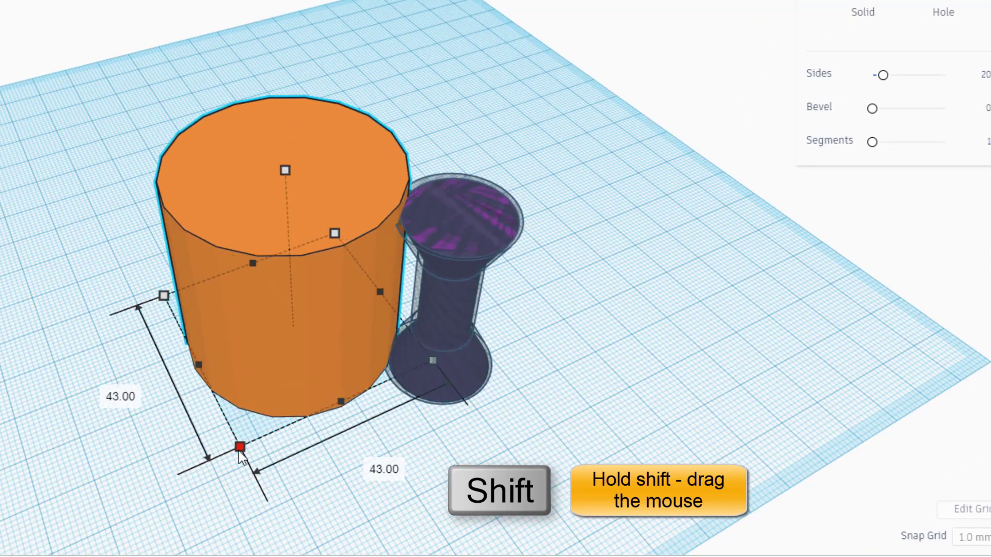
{"action": "left_click_drag", "start_coordinate": [239, 451], "coordinate": [237, 453], "text": "shift"}
{"action": "left_click", "coordinate": [382, 471]}
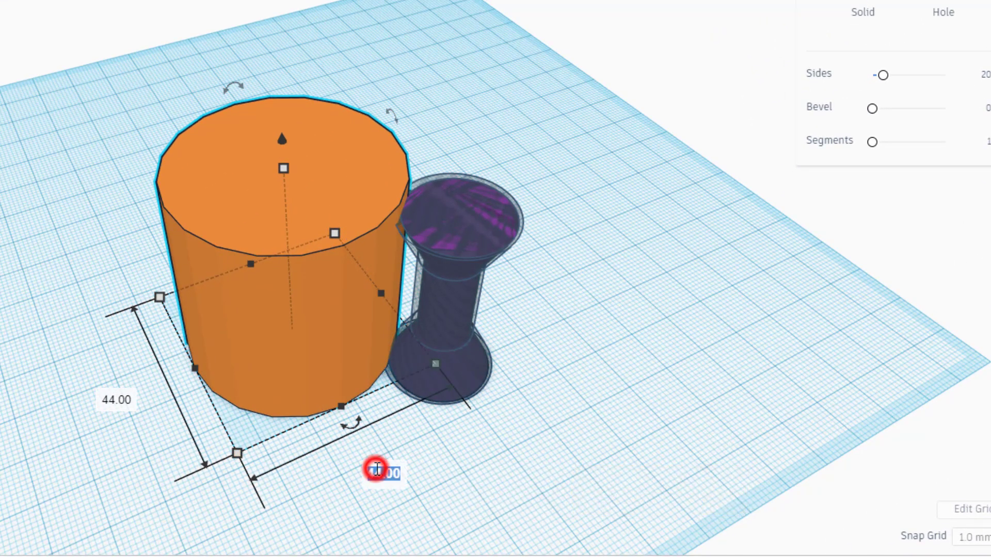
{"action": "key", "text": "Return"}
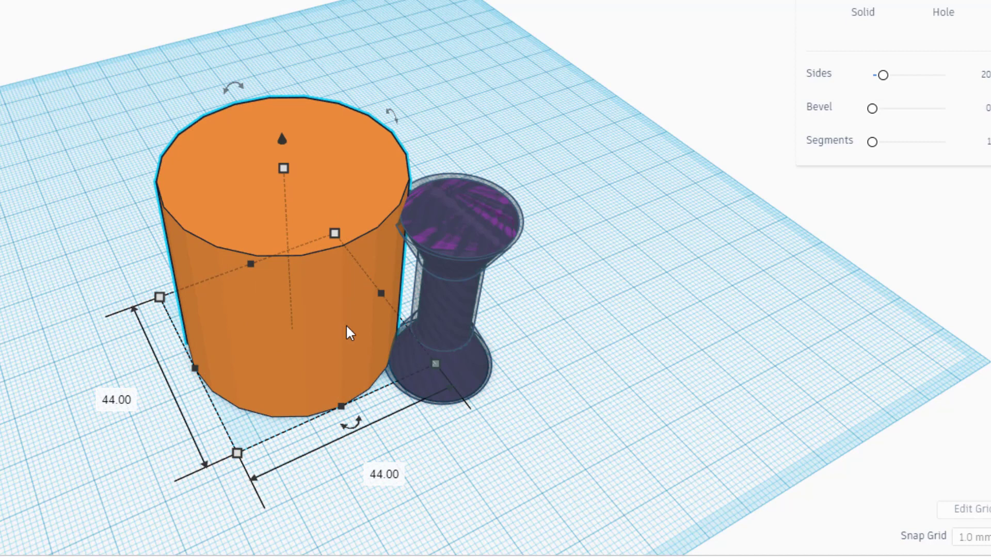
{"action": "left_click", "coordinate": [393, 469]}
{"action": "type", "text": "25"}
{"action": "key", "text": "Return"}
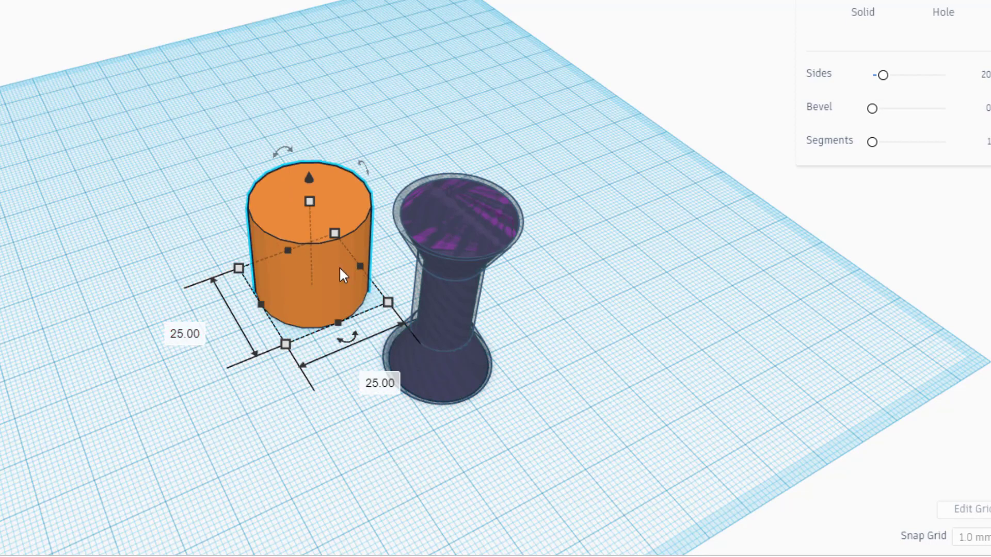
Move the cylinder over the hourglass shapes and set its height to 40 mm.
{"action": "left_click_drag", "start_coordinate": [332, 288], "coordinate": [488, 354]}
{"action": "right_click_drag", "start_coordinate": [488, 355], "coordinate": [240, 359]}
{"action": "left_click", "coordinate": [474, 402]}
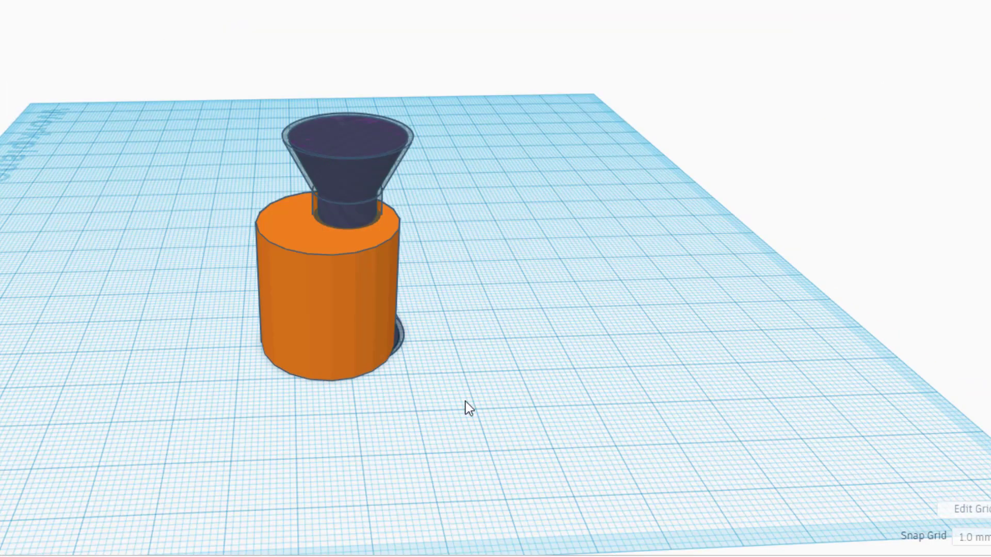
{"action": "left_click", "coordinate": [276, 341]}
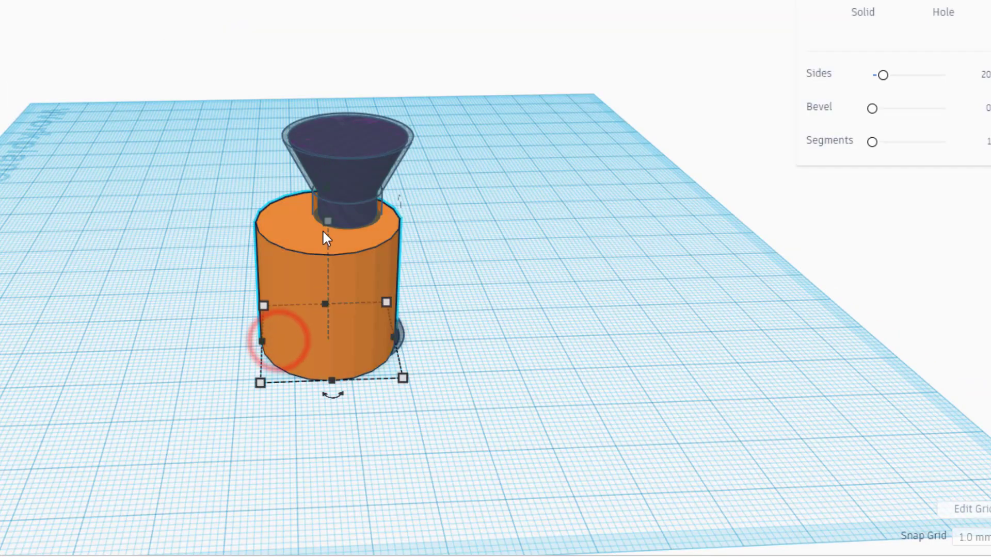
{"action": "left_click_drag", "start_coordinate": [331, 222], "coordinate": [328, 0]}
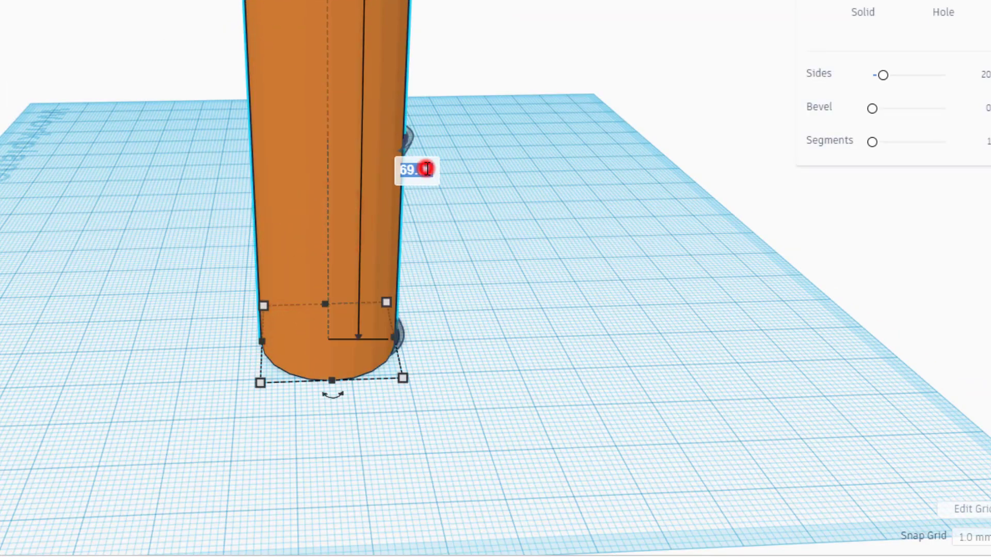
{"action": "left_click", "coordinate": [426, 170]}
{"action": "type", "text": "40"}
{"action": "key", "text": "Return"}
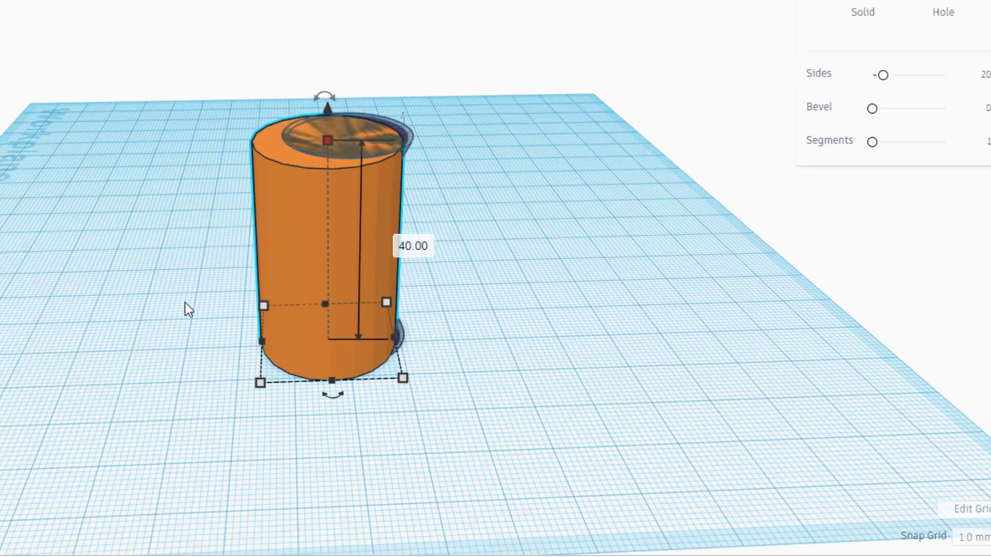
{"action": "mouse_move", "coordinate": [191, 332]}
{"action": "right_mouse_down"}
{"action": "mouse_move", "coordinate": [188, 370]}
{"action": "mouse_move", "coordinate": [203, 322]}
{"action": "right_mouse_up"}
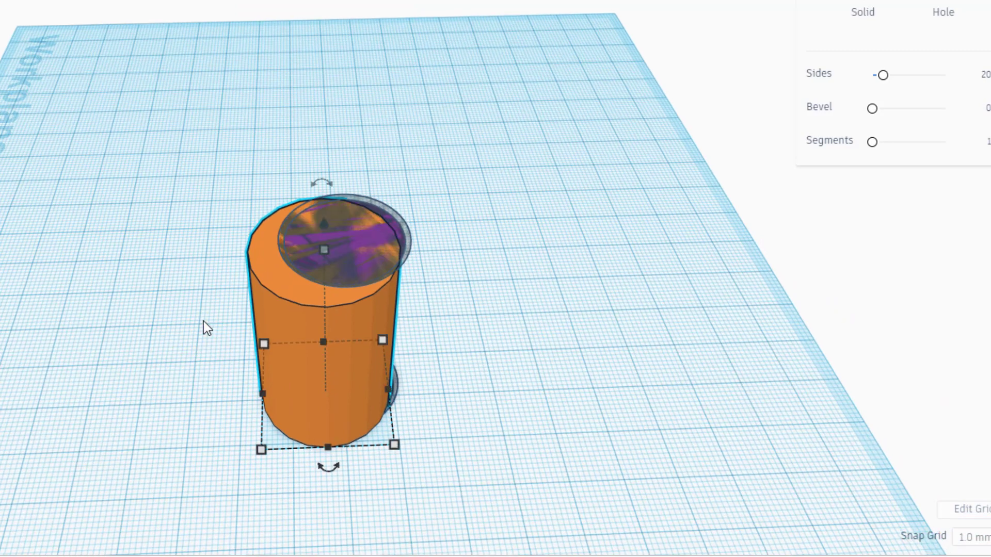
Move the hourglass hole onto the orange cylinder and raise the cylinder's sides to 64.
{"action": "left_click_drag", "start_coordinate": [286, 337], "coordinate": [175, 310]}
{"action": "left_click_drag", "start_coordinate": [349, 391], "coordinate": [124, 404]}
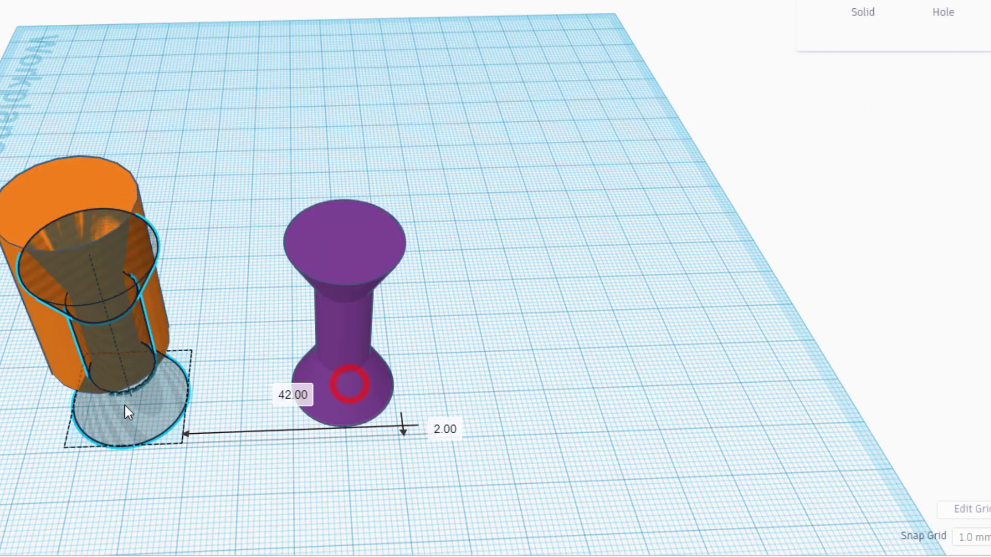
{"action": "right_click_drag", "start_coordinate": [216, 464], "coordinate": [196, 352]}
{"action": "left_click", "coordinate": [196, 352]}
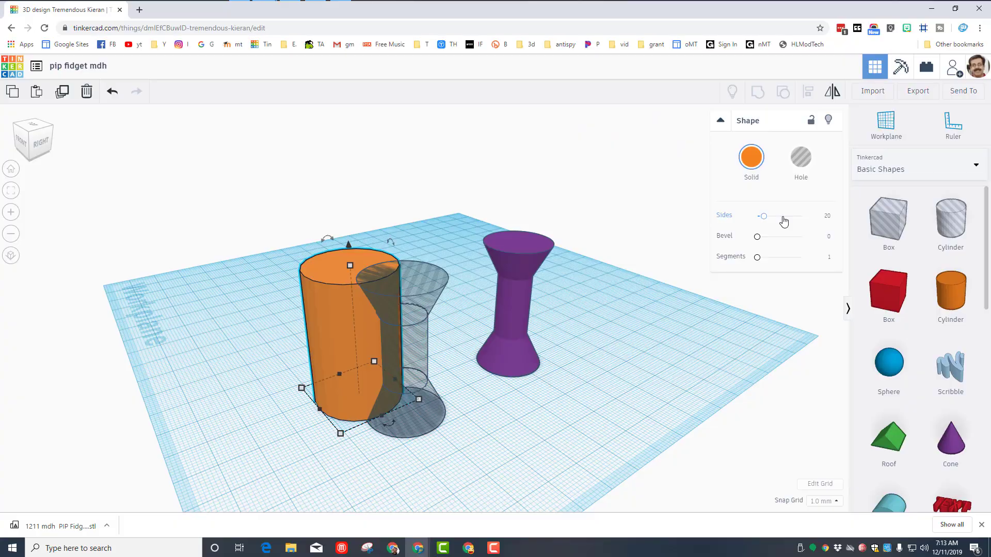
{"action": "left_click_drag", "start_coordinate": [765, 219], "coordinate": [803, 216]}
Centre the hourglass hole inside the cylinder and group them into a hollow shell.
{"action": "left_click_drag", "start_coordinate": [254, 234], "coordinate": [451, 351]}
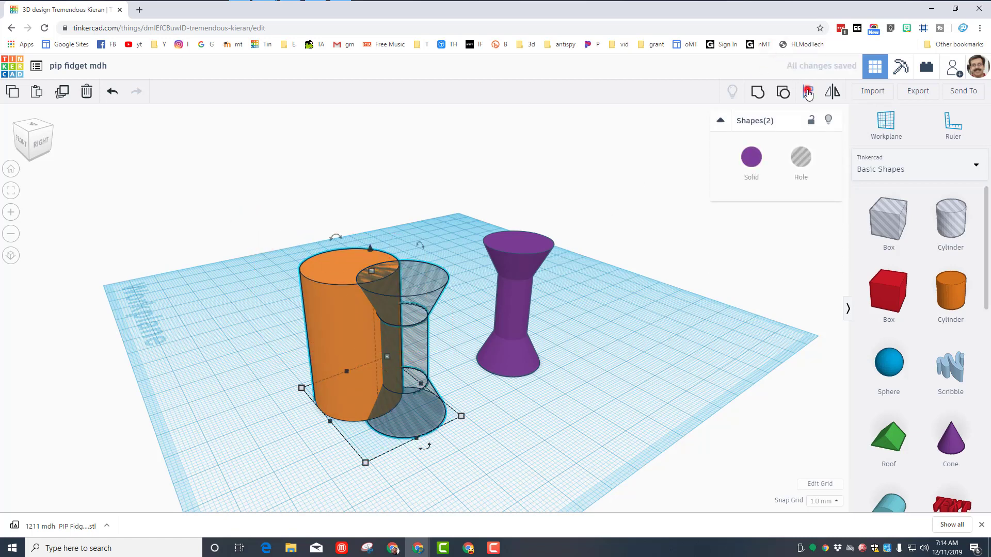
{"action": "left_click", "coordinate": [808, 92]}
{"action": "left_click", "coordinate": [315, 428]}
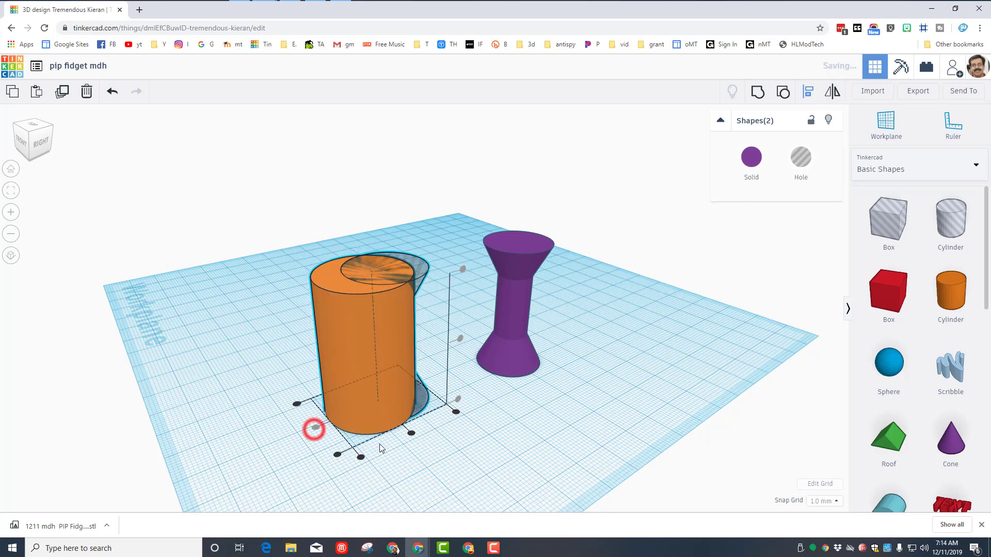
{"action": "left_click", "coordinate": [412, 433]}
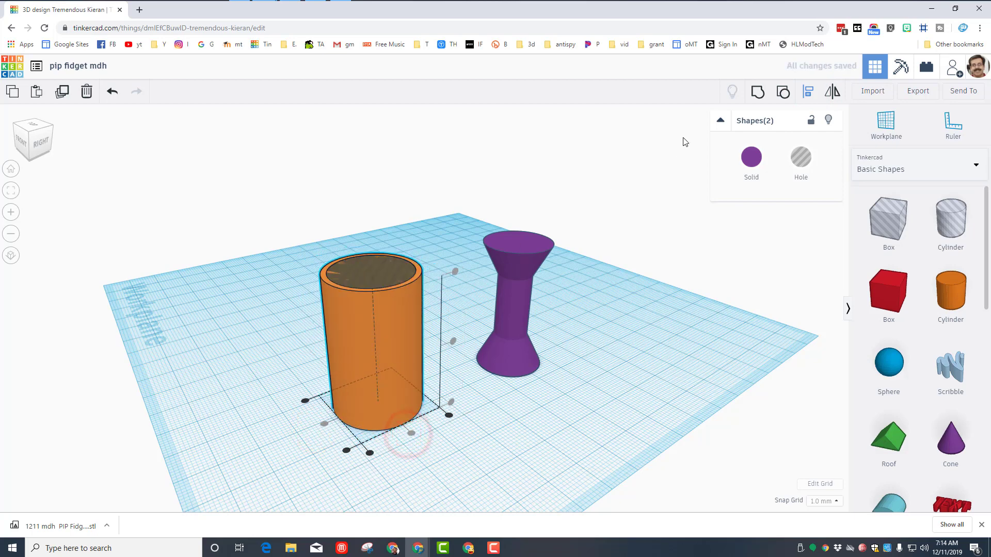
{"action": "left_click", "coordinate": [753, 93]}
Move the hollow shell onto the purple post and select both shapes.
{"action": "right_click_drag", "start_coordinate": [338, 304], "coordinate": [413, 422]}
{"action": "left_click_drag", "start_coordinate": [413, 422], "coordinate": [540, 343]}
{"action": "right_click_drag", "start_coordinate": [608, 425], "coordinate": [422, 367]}
{"action": "left_click_drag", "start_coordinate": [370, 245], "coordinate": [499, 324]}
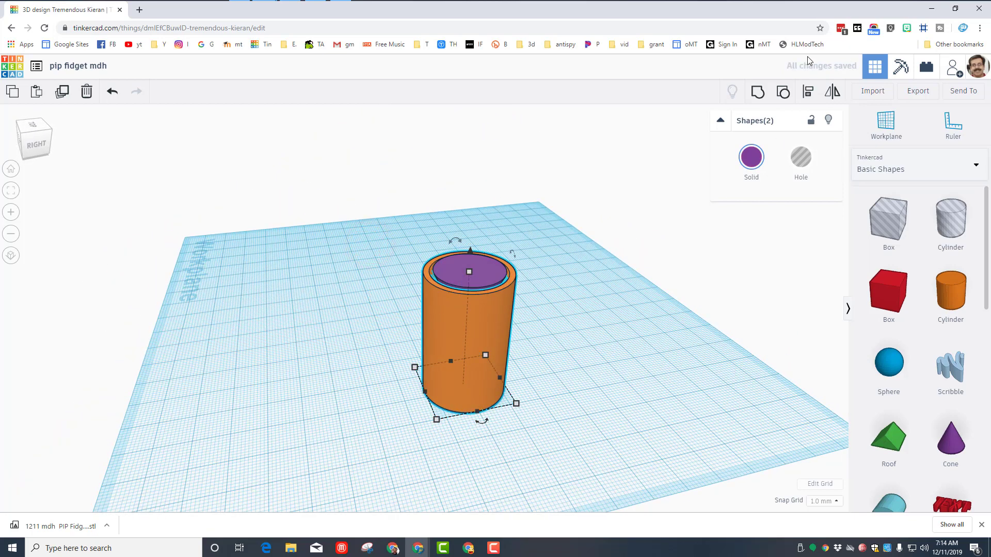
Align the shell and purple post so they share the same centre.
{"action": "left_click", "coordinate": [809, 91]}
{"action": "left_click", "coordinate": [410, 395]}
{"action": "left_click", "coordinate": [482, 422]}
{"action": "left_click", "coordinate": [475, 451]}
Make the orange shell's colour transparent.
{"action": "left_click", "coordinate": [467, 384]}
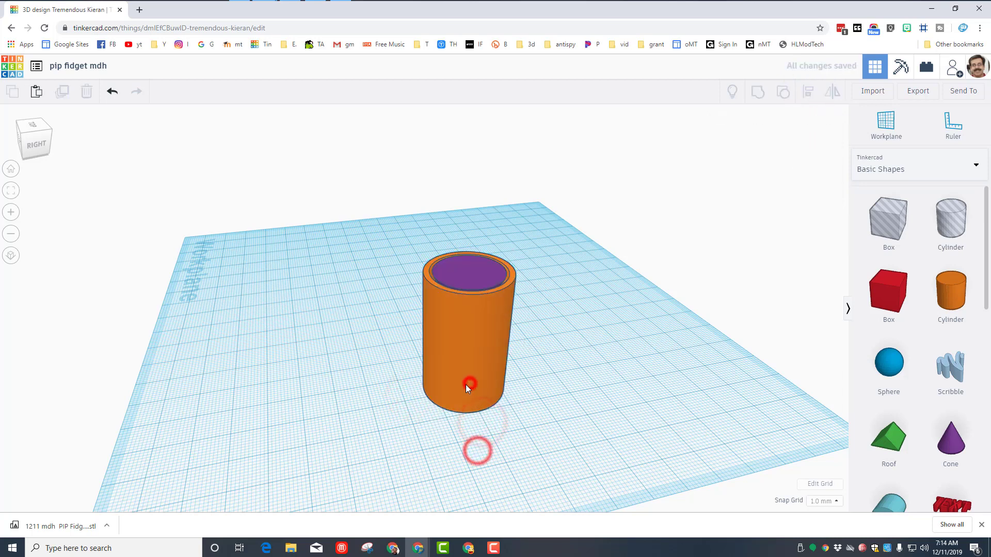
{"action": "left_click", "coordinate": [749, 157]}
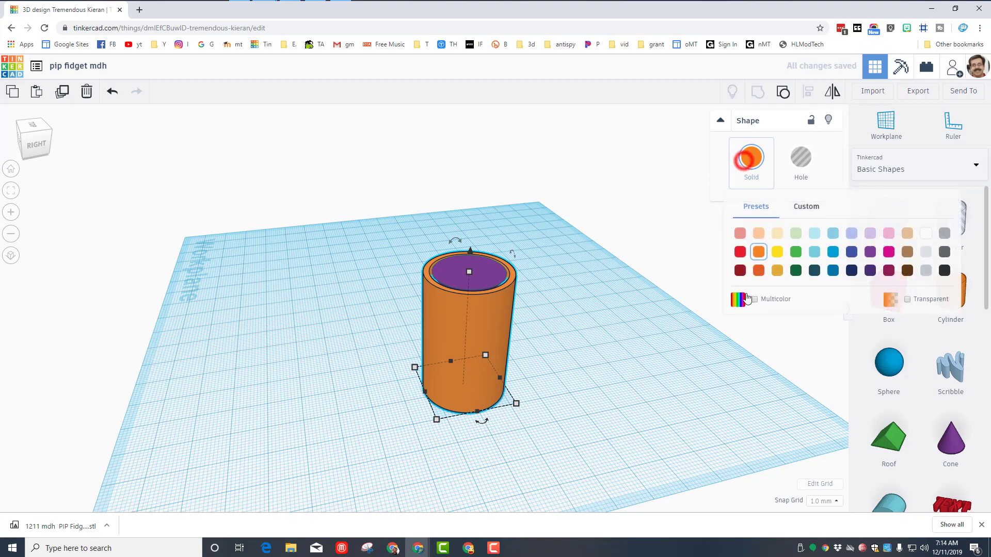
{"action": "left_click", "coordinate": [907, 299]}
{"action": "right_click_drag", "start_coordinate": [682, 385], "coordinate": [471, 410]}
{"action": "scroll", "coordinate": [420, 372], "scroll_direction": "up", "scroll_amount": 3}
{"action": "right_click_drag", "start_coordinate": [422, 377], "coordinate": [382, 384]}
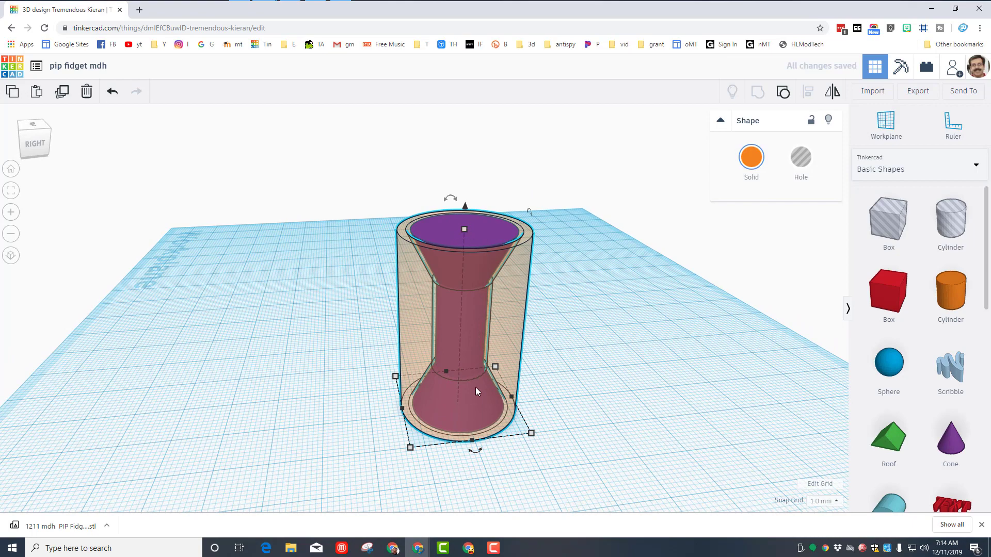
{"action": "left_click", "coordinate": [601, 351]}
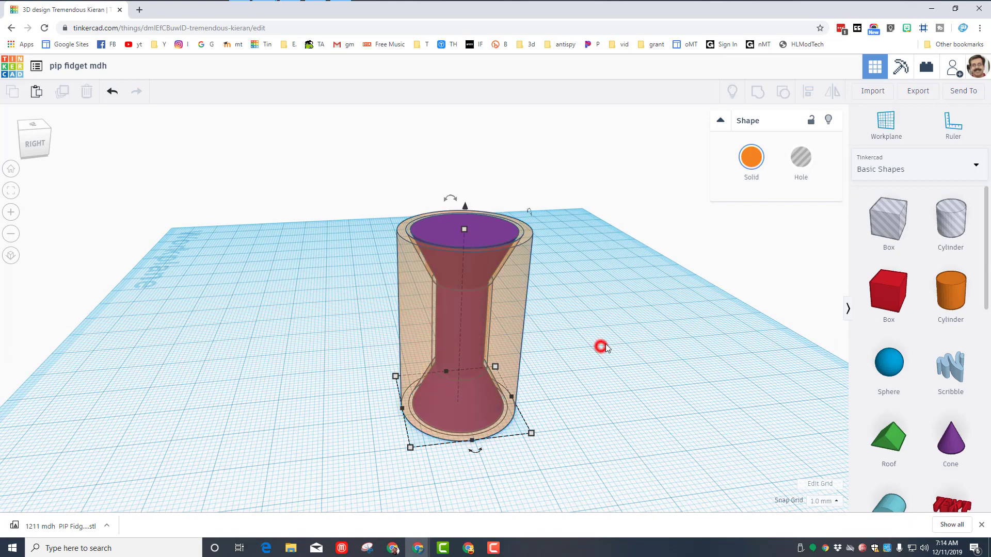
{"action": "right_click_drag", "start_coordinate": [601, 351], "coordinate": [554, 351]}
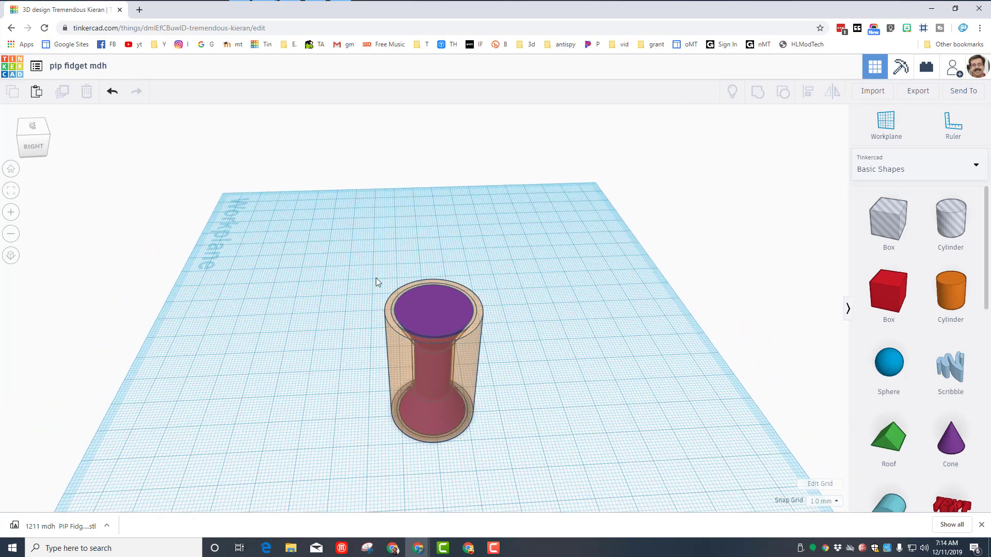
Move the shell and post together to the lower left of the workplane.
{"action": "left_click_drag", "start_coordinate": [439, 369], "coordinate": [253, 462]}
{"action": "right_click_drag", "start_coordinate": [257, 467], "coordinate": [480, 434]}
{"action": "left_click", "coordinate": [479, 434]}
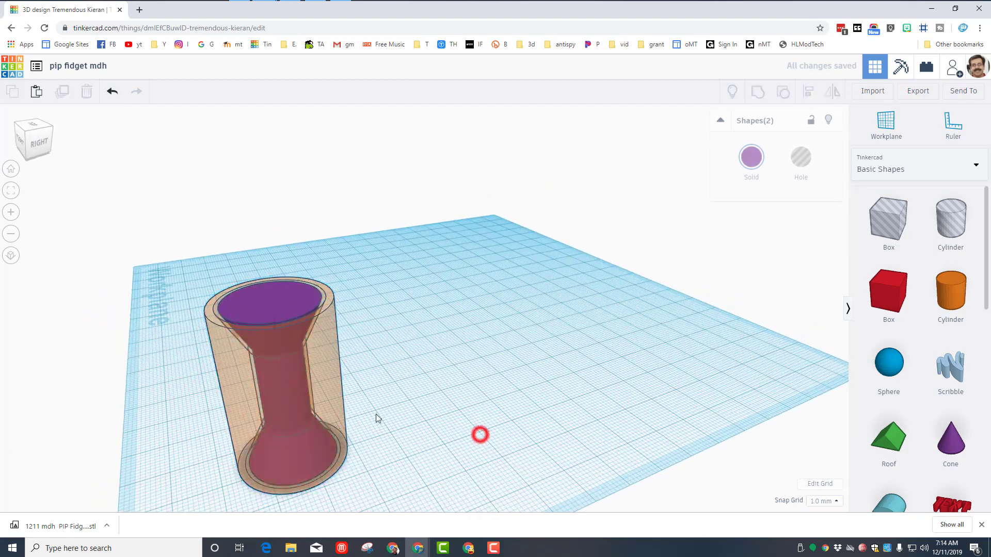
{"action": "right_click_drag", "start_coordinate": [380, 385], "coordinate": [318, 364]}
{"action": "left_click_drag", "start_coordinate": [314, 319], "coordinate": [216, 415]}
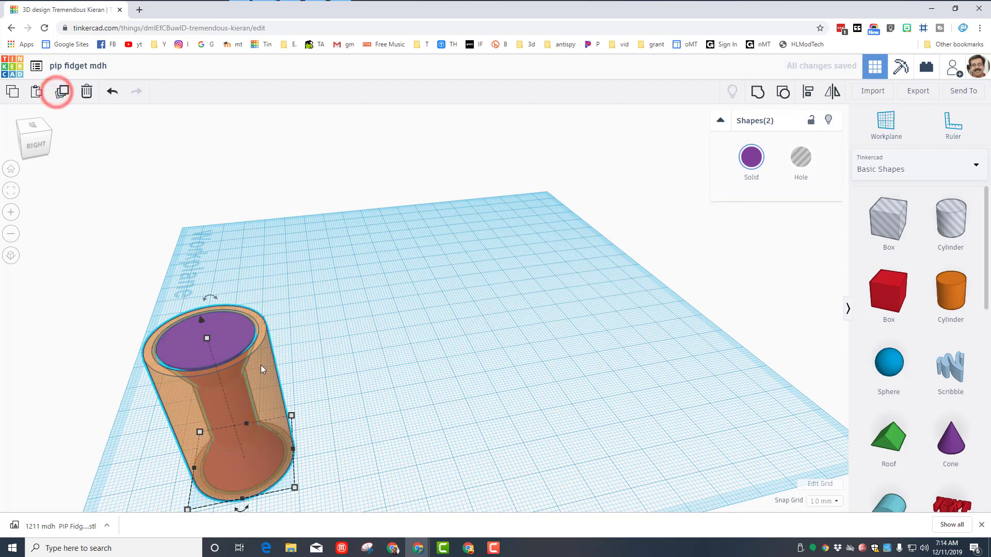
Drag the duplicated pair to the right and pull its orange shell off the purple post.
{"action": "left_click_drag", "start_coordinate": [261, 370], "coordinate": [534, 333]}
{"action": "left_click", "coordinate": [406, 380]}
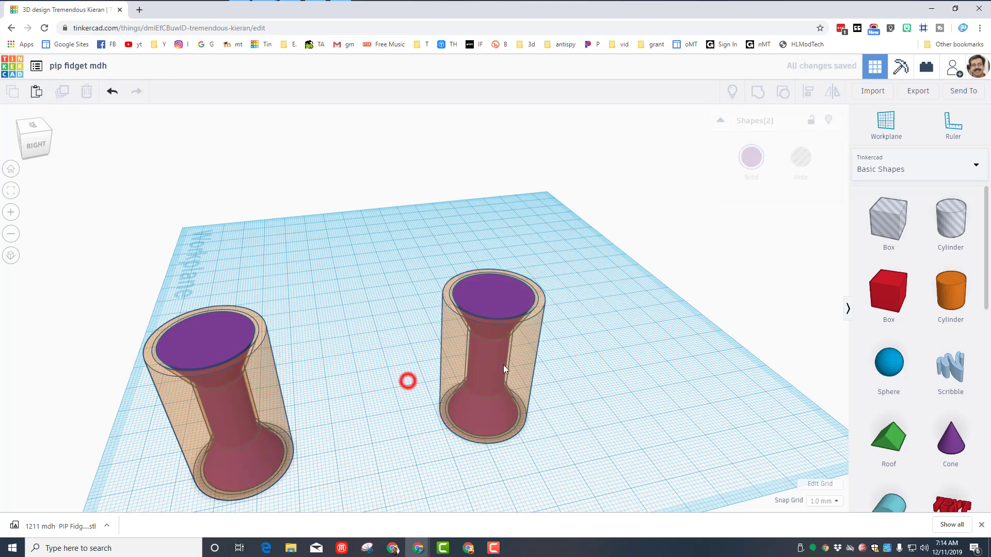
{"action": "left_click_drag", "start_coordinate": [451, 381], "coordinate": [524, 365]}
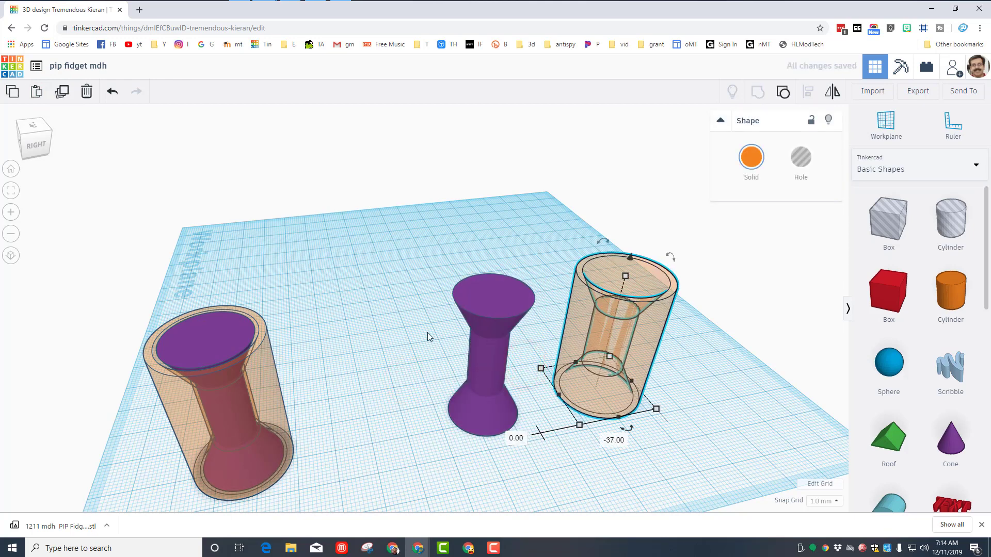
{"action": "right_click_drag", "start_coordinate": [507, 376], "coordinate": [303, 323]}
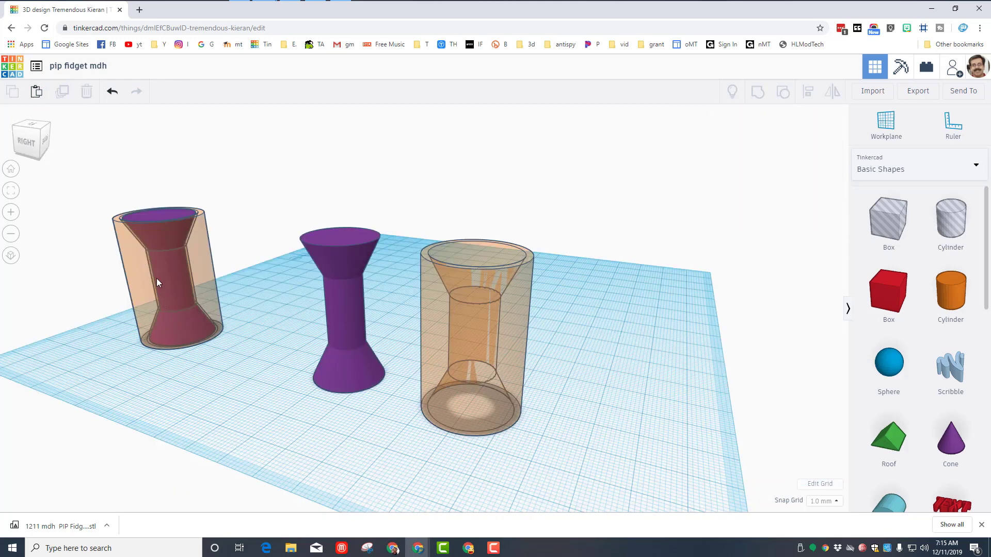
{"action": "right_click_drag", "start_coordinate": [239, 385], "coordinate": [375, 388]}
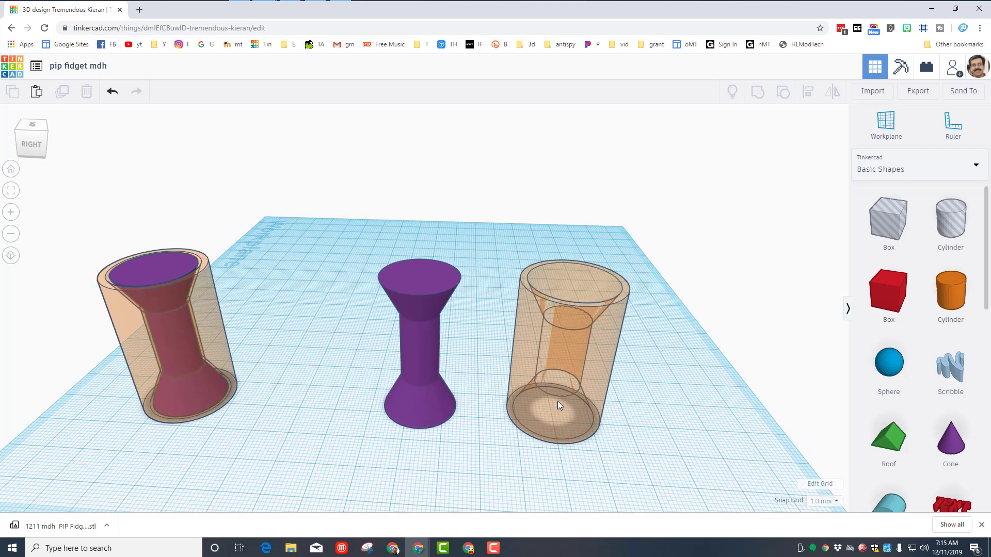
Group the right-hand orange shell with its inner hole.
{"action": "left_click", "coordinate": [599, 385]}
{"action": "left_click", "coordinate": [783, 92]}
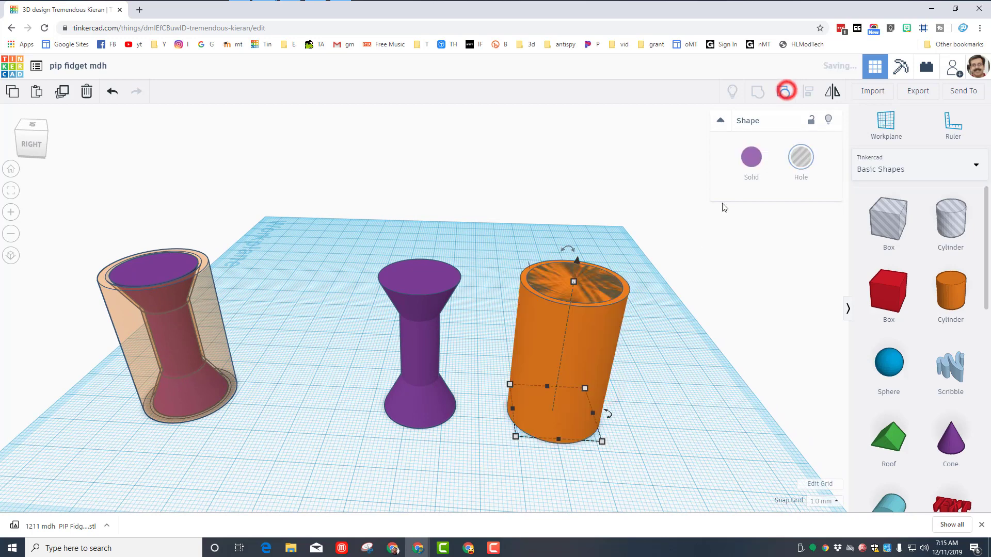
{"action": "left_click", "coordinate": [603, 367]}
{"action": "left_click", "coordinate": [664, 376]}
Reduce the orange cylinder to 12 sides and rotate it about 7 degrees.
{"action": "left_click", "coordinate": [603, 366]}
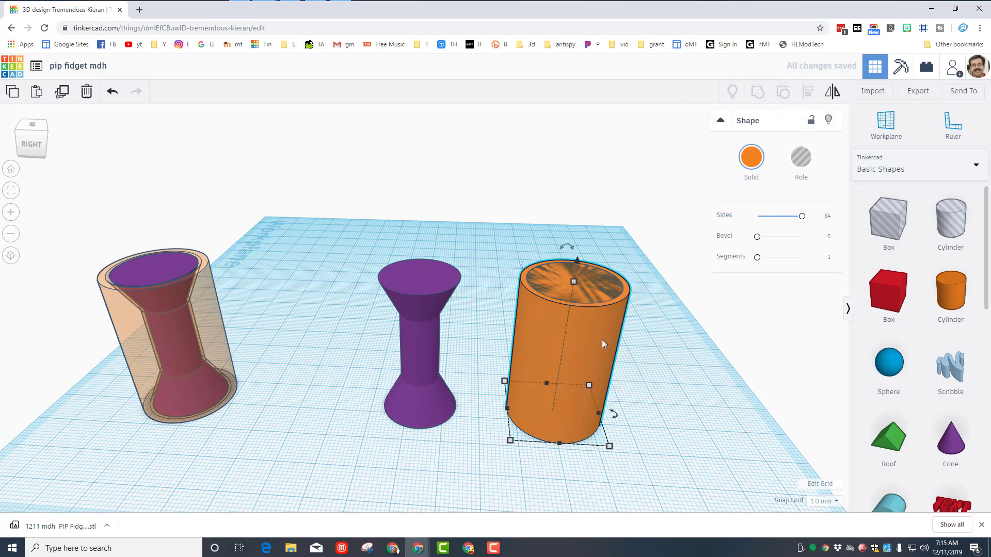
{"action": "left_click_drag", "start_coordinate": [803, 220], "coordinate": [750, 223]}
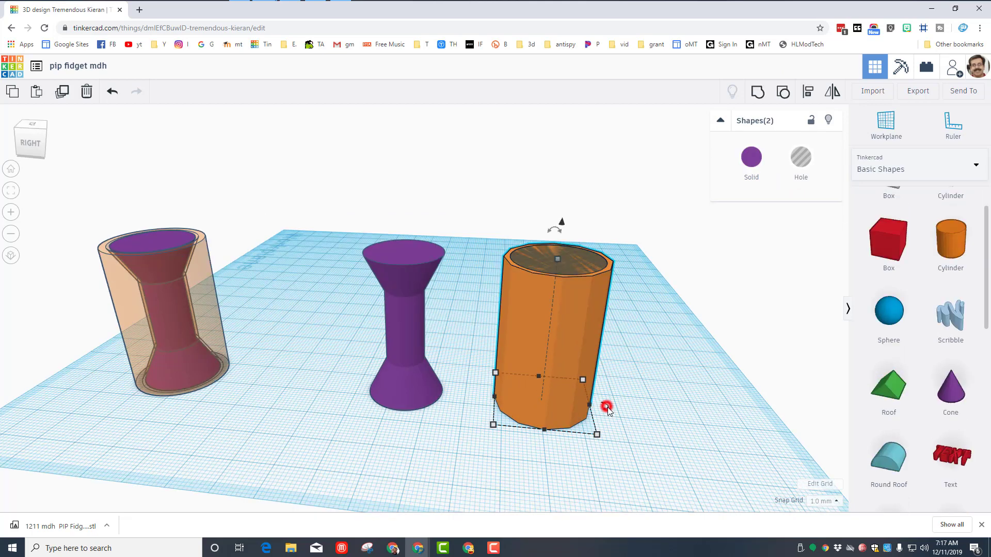
{"action": "left_click_drag", "start_coordinate": [608, 409], "coordinate": [629, 457]}
{"action": "left_click", "coordinate": [548, 483]}
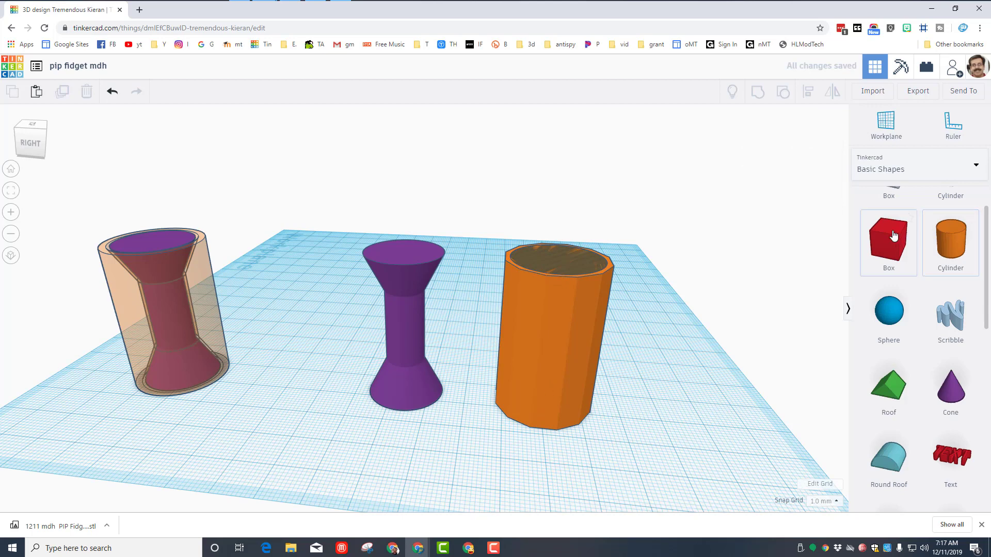
Put a workplane on the cylinder's side and add a green roof narrowed to 6 mm.
{"action": "left_click", "coordinate": [886, 128]}
{"action": "left_click", "coordinate": [559, 364]}
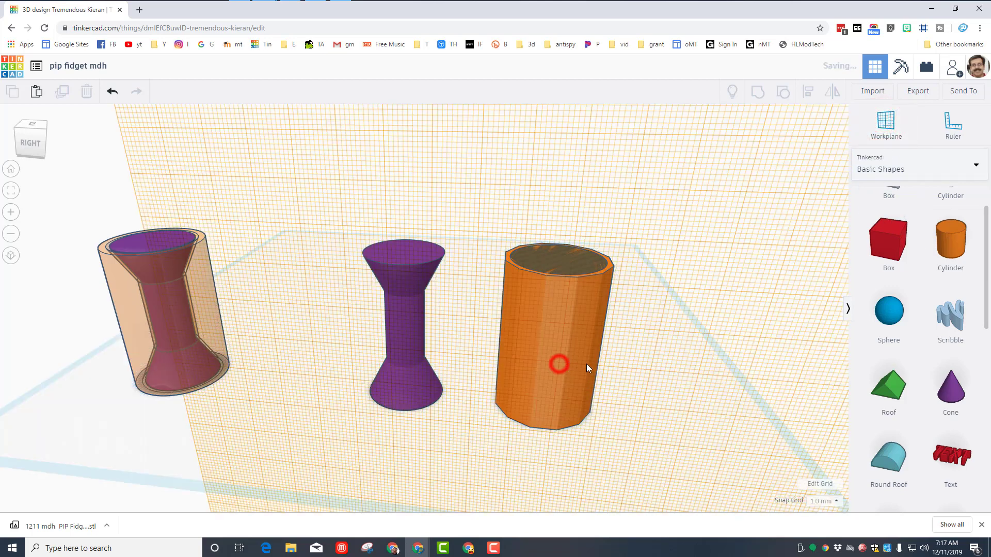
{"action": "left_click_drag", "start_coordinate": [885, 385], "coordinate": [553, 343]}
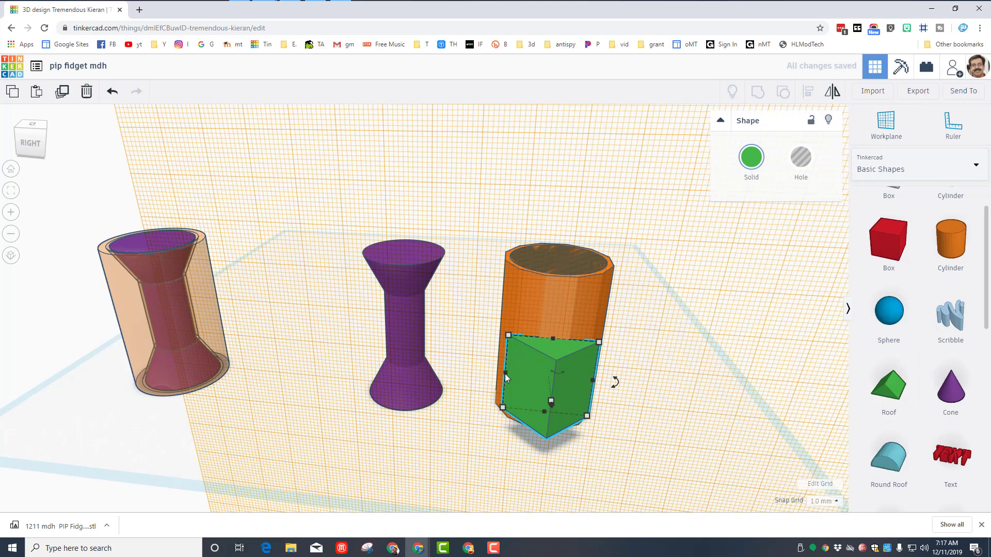
{"action": "left_click_drag", "start_coordinate": [505, 377], "coordinate": [567, 378]}
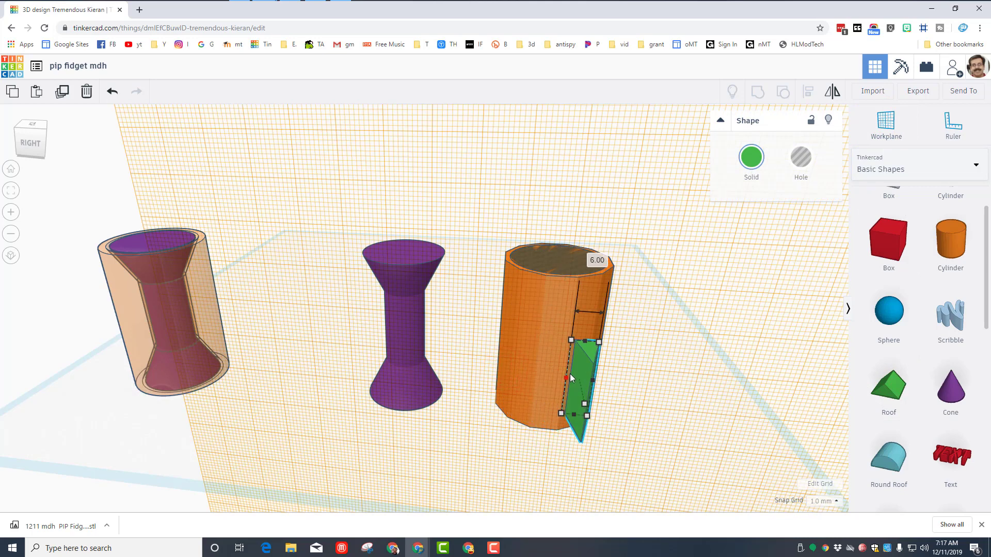
{"action": "left_click_drag", "start_coordinate": [571, 374], "coordinate": [573, 374]}
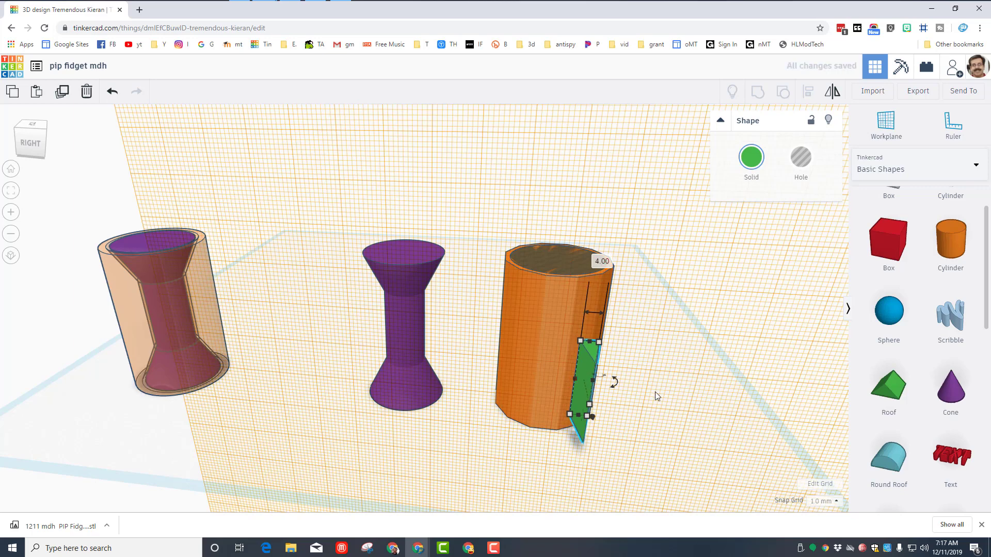
Set the green roof's height to 40 mm.
{"action": "right_click_drag", "start_coordinate": [656, 396], "coordinate": [444, 410]}
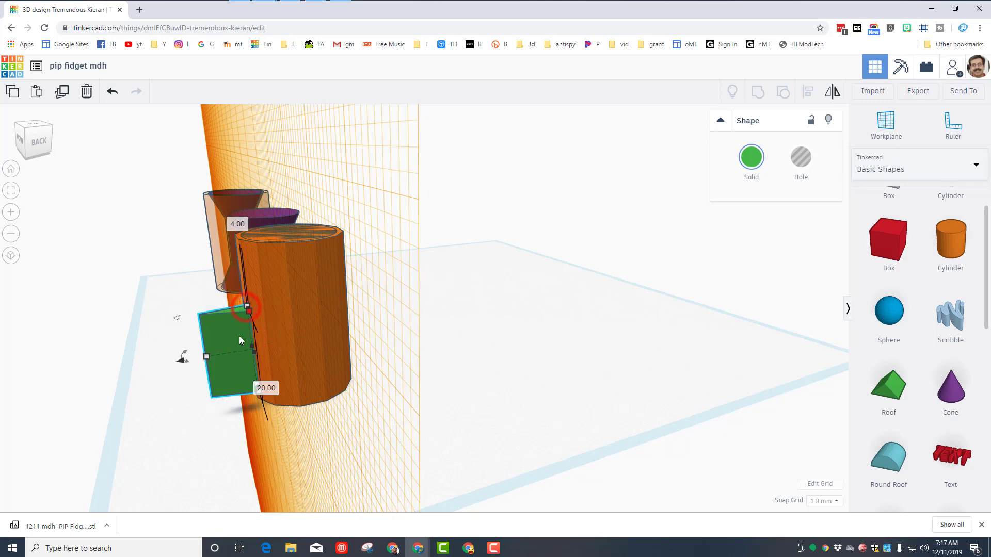
{"action": "right_click_drag", "start_coordinate": [261, 340], "coordinate": [364, 332]}
{"action": "left_click_drag", "start_coordinate": [376, 264], "coordinate": [380, 237]}
{"action": "left_click", "coordinate": [441, 363]}
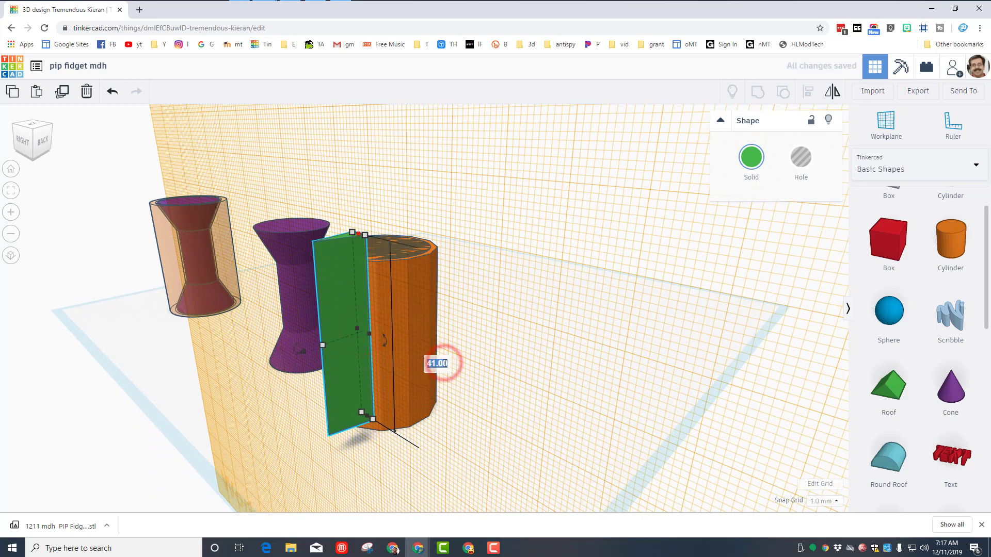
{"action": "type", "text": "40"}
{"action": "key", "text": "Return"}
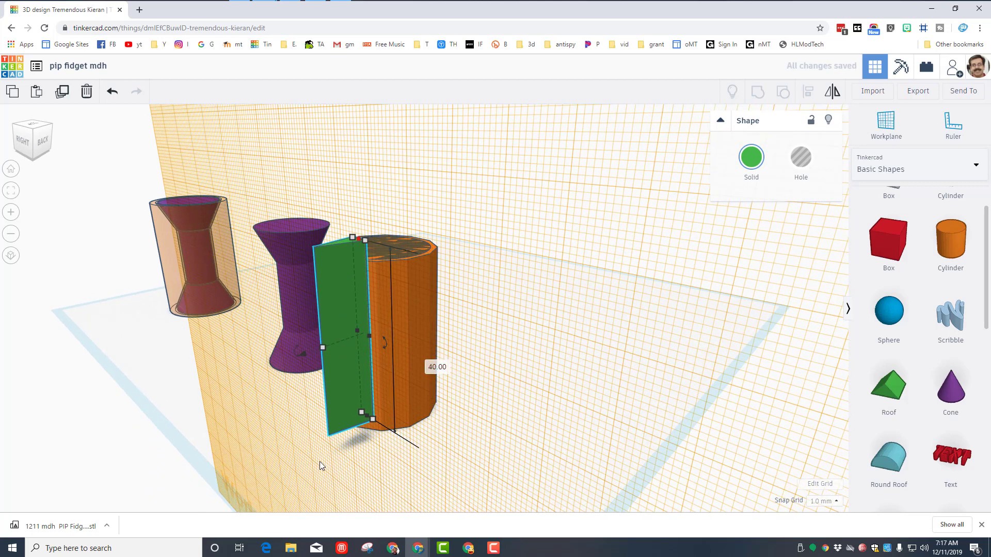
Nudge the roof toward the cylinder centre, reset the workplane, and select both shapes.
{"action": "right_click_drag", "start_coordinate": [320, 461], "coordinate": [407, 459]}
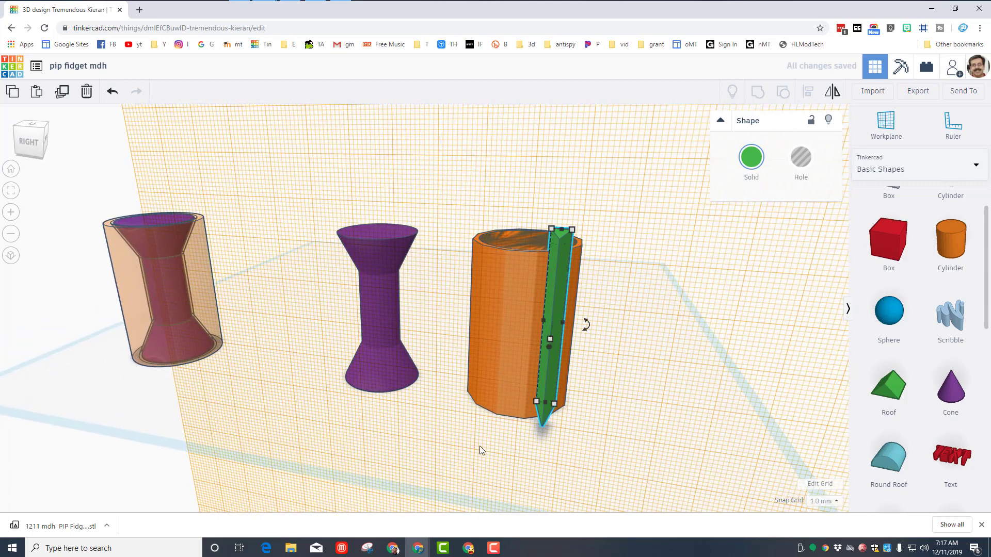
{"action": "key", "text": "Left"}
{"action": "key", "text": "Left"}
{"action": "key", "text": "Left"}
{"action": "key", "text": "Left"}
{"action": "key", "text": "Left"}
{"action": "key", "text": "Left"}
{"action": "key", "text": "Left"}
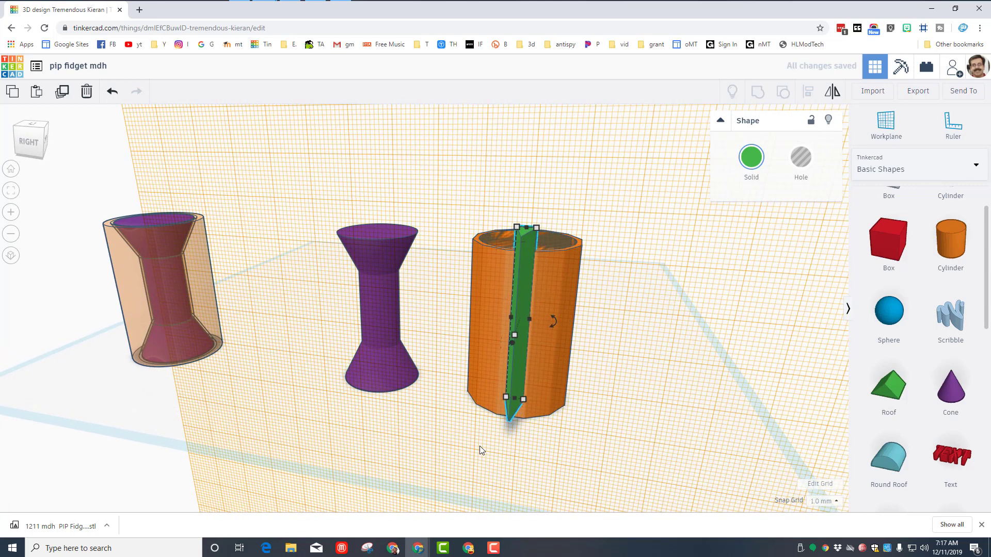
{"action": "key", "text": "Left"}
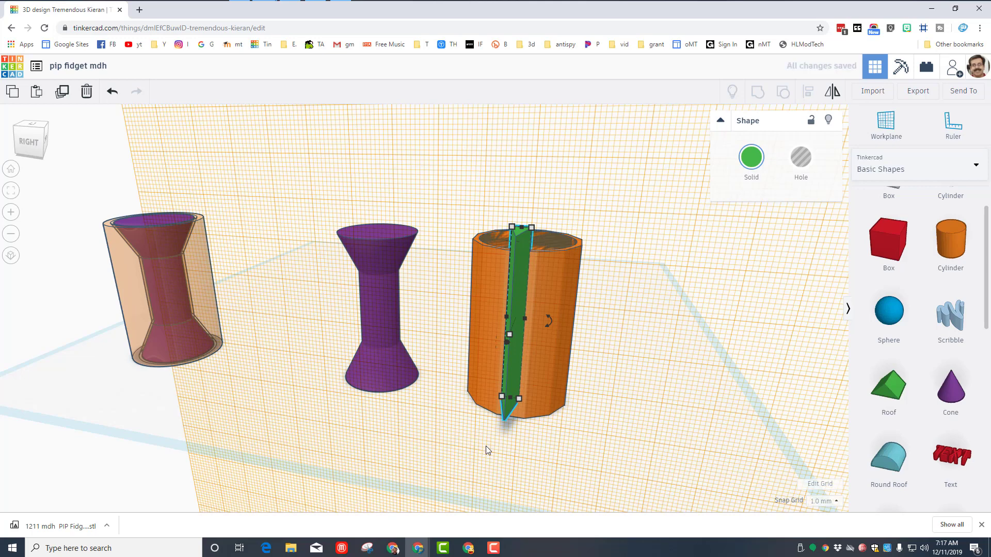
{"action": "key", "text": "w"}
{"action": "left_click", "coordinate": [622, 249]}
{"action": "left_click_drag", "start_coordinate": [584, 205], "coordinate": [469, 511]}
Align the cylinder and roof along both horizontal axes.
{"action": "left_click", "coordinate": [806, 92]}
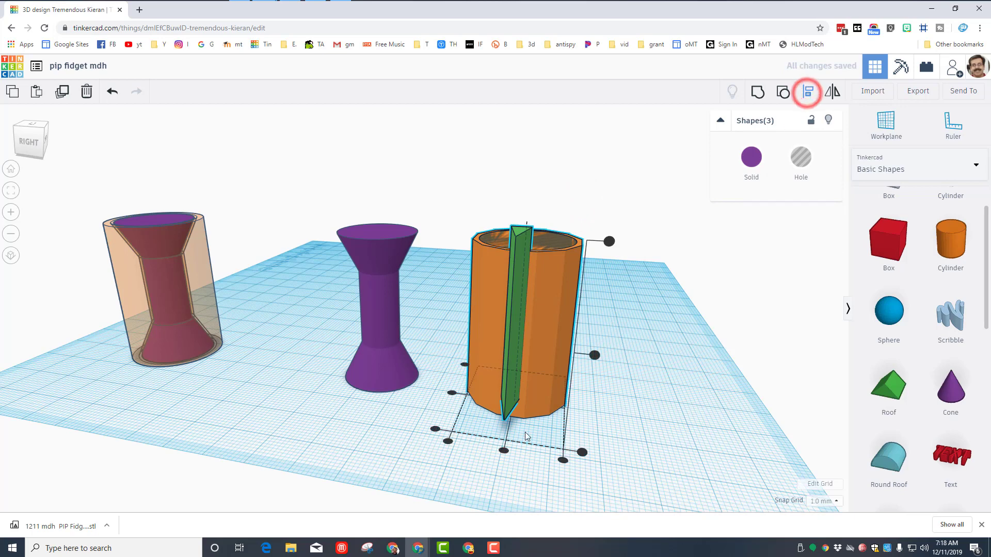
{"action": "left_click", "coordinate": [505, 450]}
{"action": "left_click", "coordinate": [581, 453]}
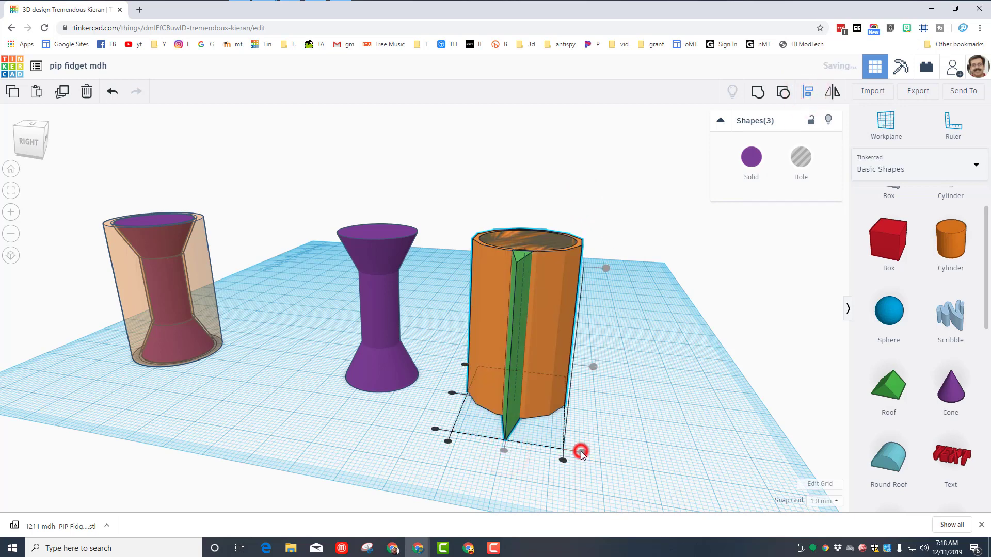
{"action": "left_click", "coordinate": [648, 433]}
Narrow the green roof to 2 mm wide.
{"action": "right_click_drag", "start_coordinate": [633, 437], "coordinate": [271, 387]}
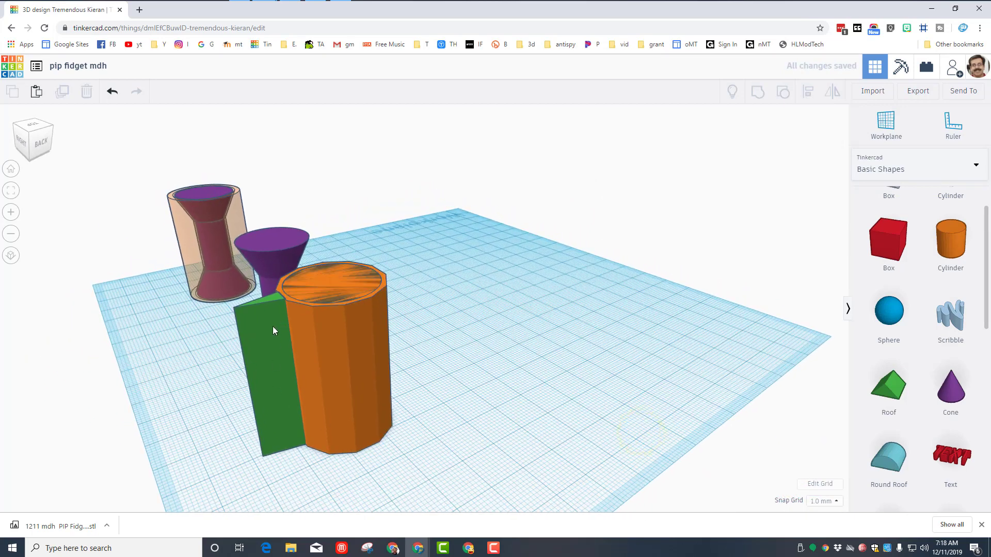
{"action": "left_click", "coordinate": [266, 404]}
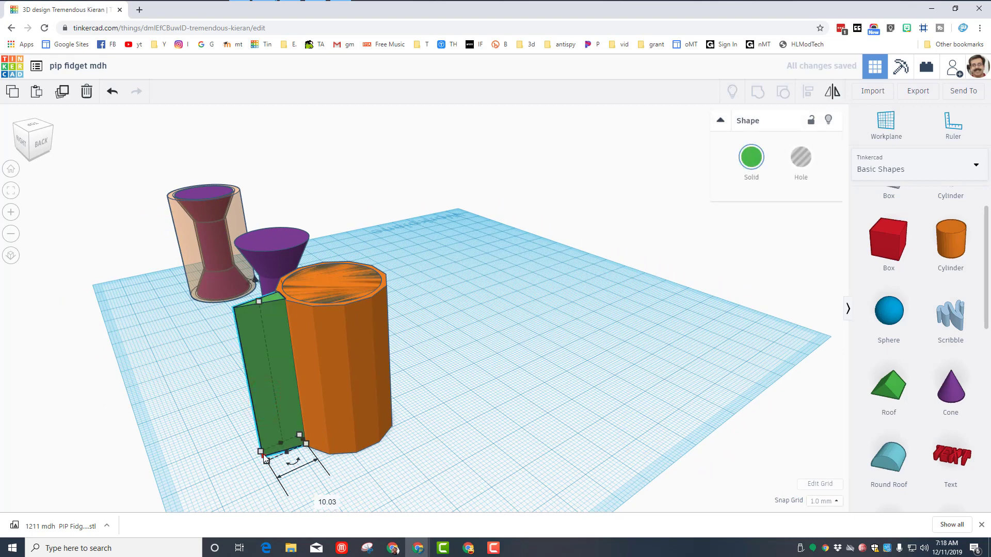
{"action": "left_click_drag", "start_coordinate": [264, 457], "coordinate": [301, 451]}
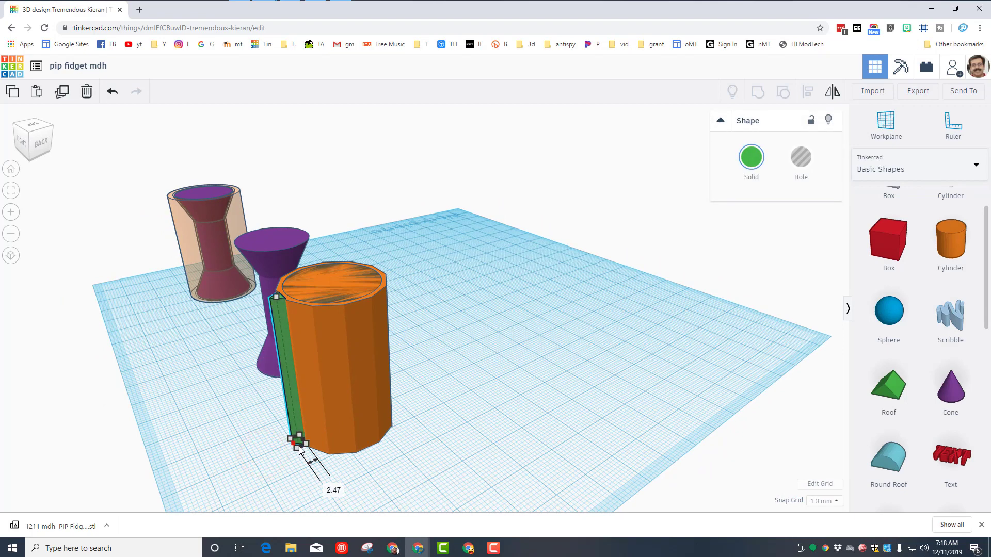
{"action": "type", "text": "2"}
{"action": "key", "text": "Return"}
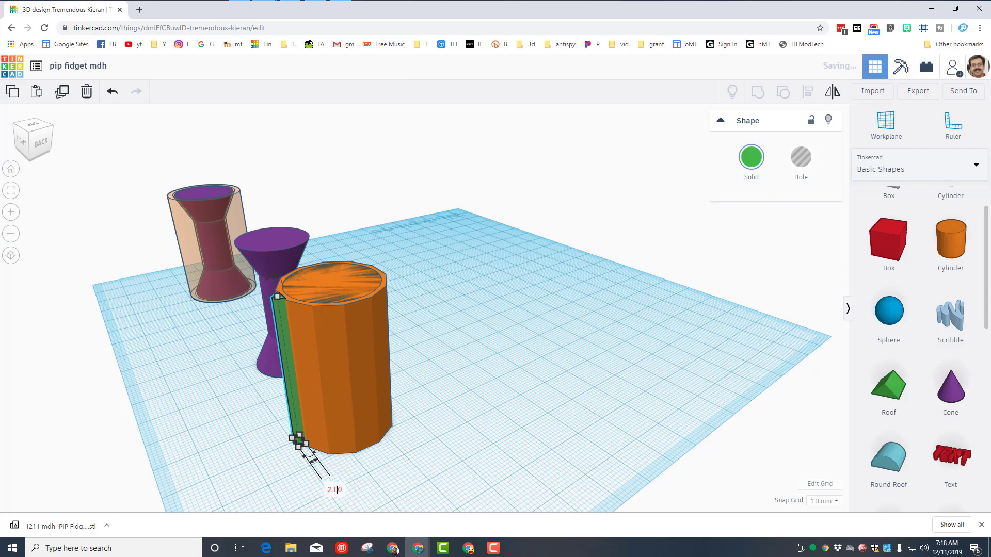
{"action": "right_click_drag", "start_coordinate": [147, 489], "coordinate": [227, 489]}
{"action": "left_click", "coordinate": [226, 487]}
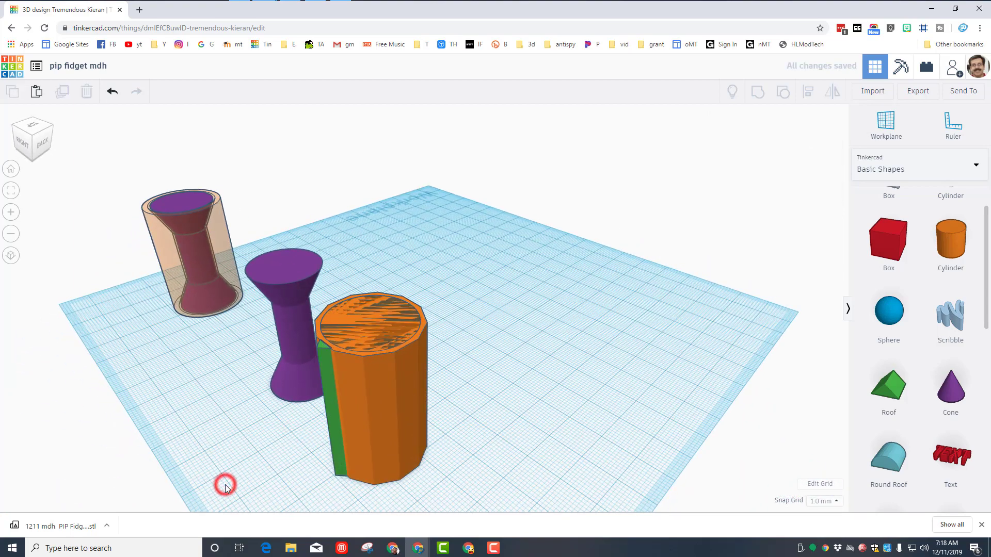
{"action": "left_click", "coordinate": [329, 431]}
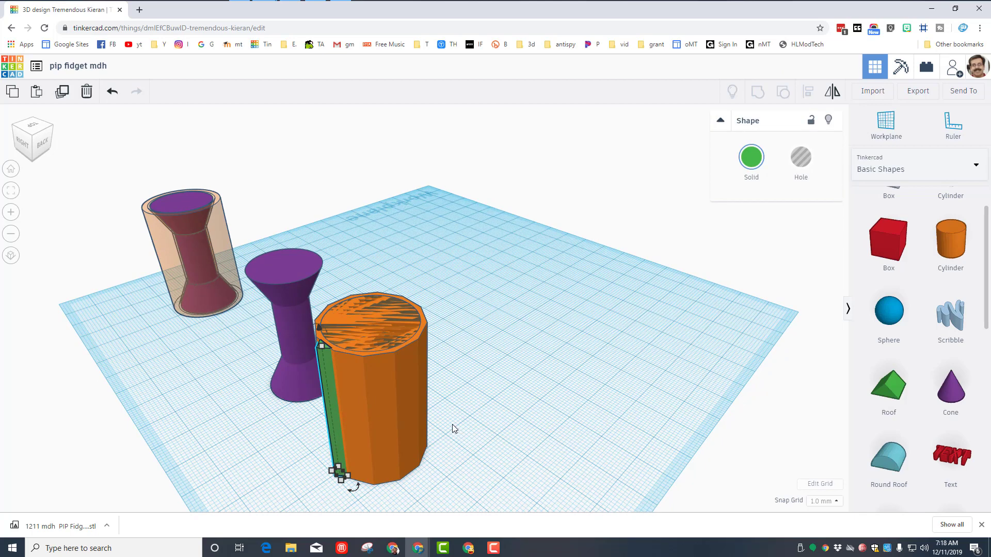
Duplicate the green rib, move the copy aside, and mirror it.
{"action": "key", "text": "ctrl+d"}
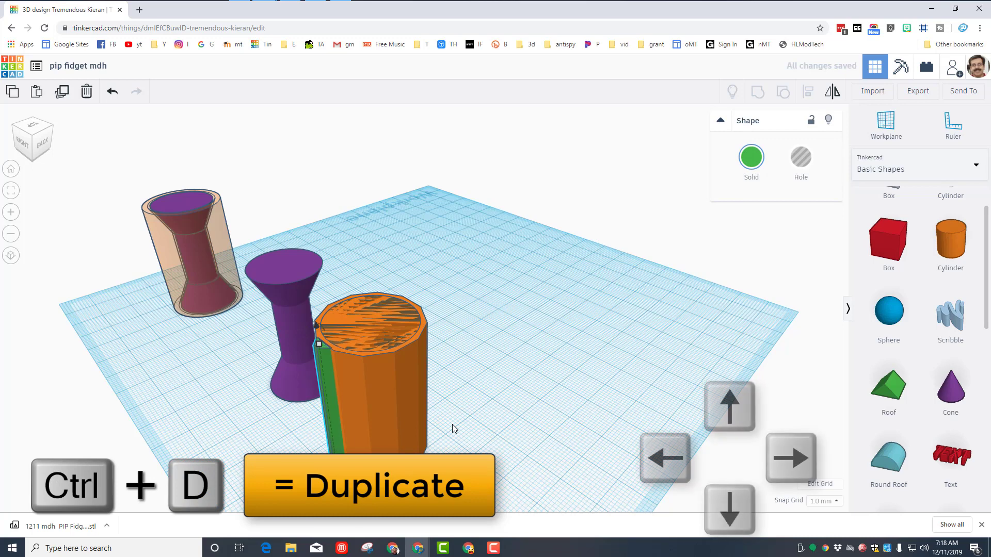
{"action": "key", "text": "Right"}
{"action": "key", "text": "Right"}
{"action": "key", "text": "Right"}
{"action": "key", "text": "Right"}
{"action": "key", "text": "Right"}
{"action": "key", "text": "Right"}
{"action": "key", "text": "Right"}
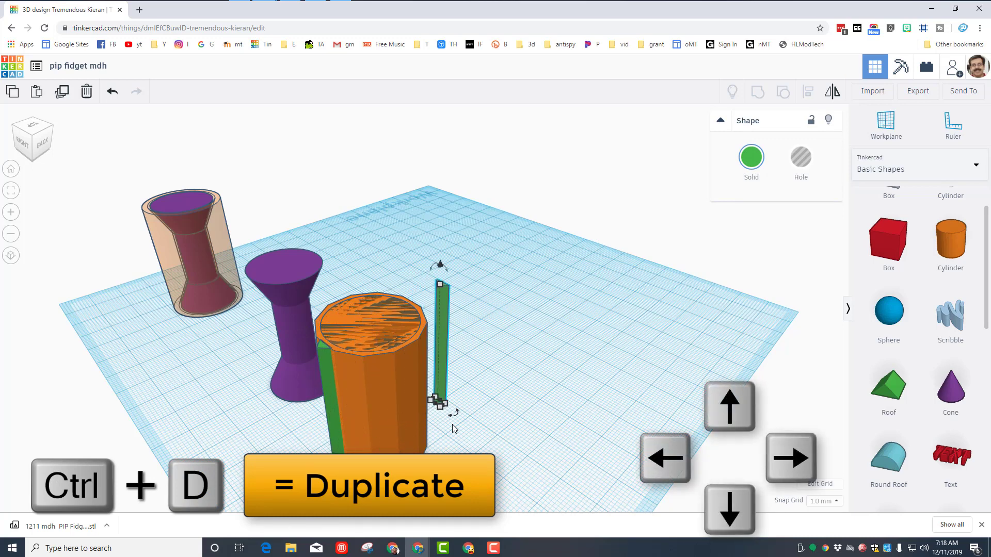
{"action": "right_click_drag", "start_coordinate": [528, 417], "coordinate": [402, 425]}
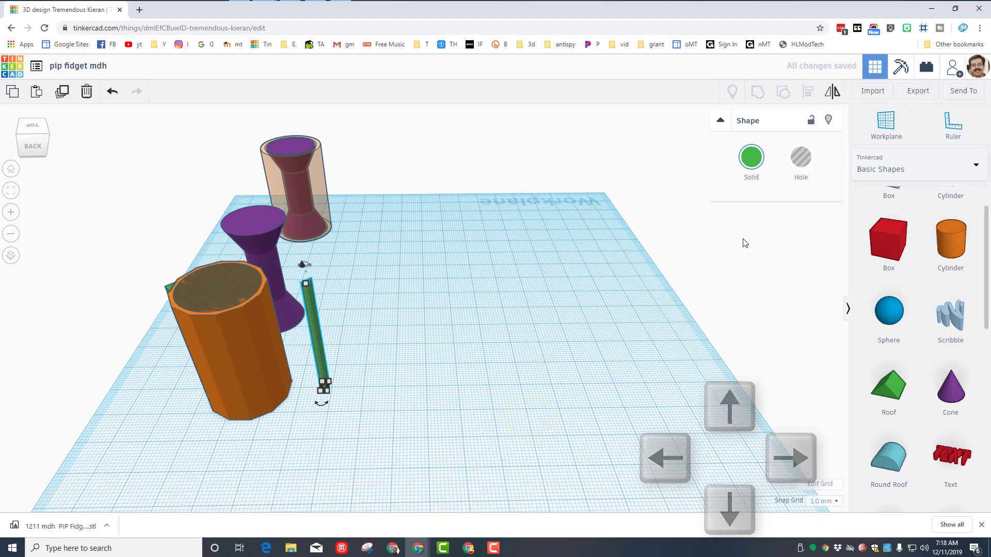
{"action": "left_click", "coordinate": [828, 93]}
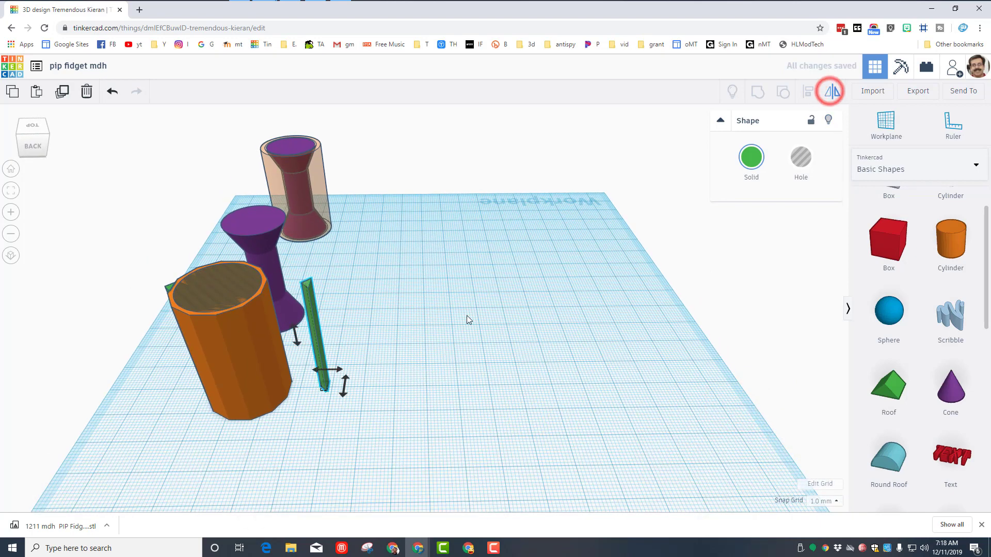
{"action": "left_click", "coordinate": [338, 370]}
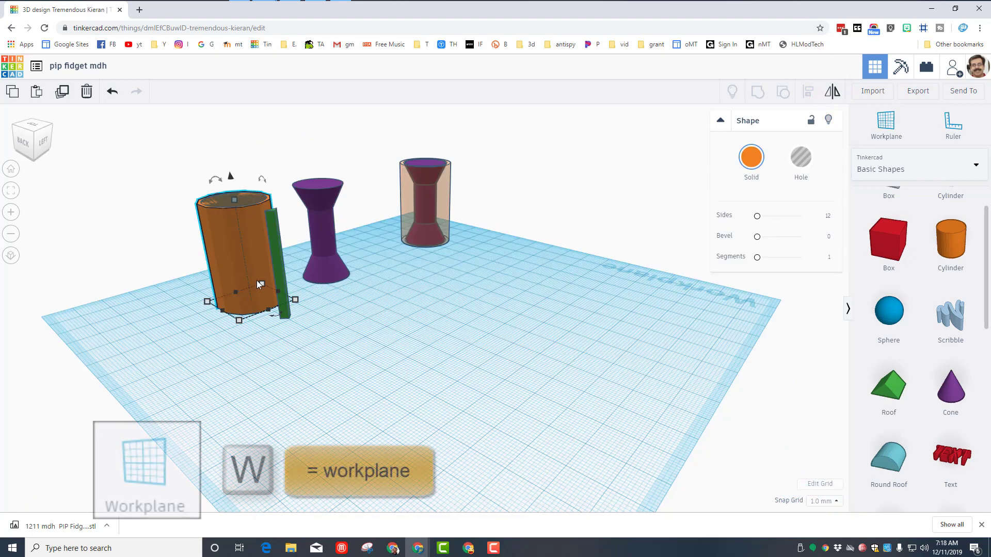
Drop the mirrored rib onto the cylinder's side face, reset the workplane, and select all shapes.
{"action": "key", "text": "w"}
{"action": "left_click", "coordinate": [263, 259]}
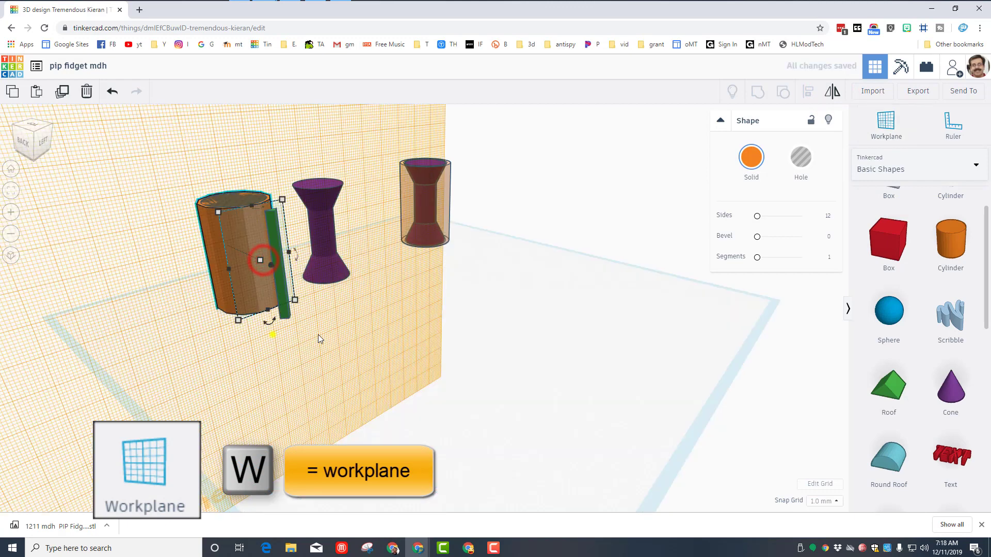
{"action": "right_click_drag", "start_coordinate": [327, 336], "coordinate": [384, 356]}
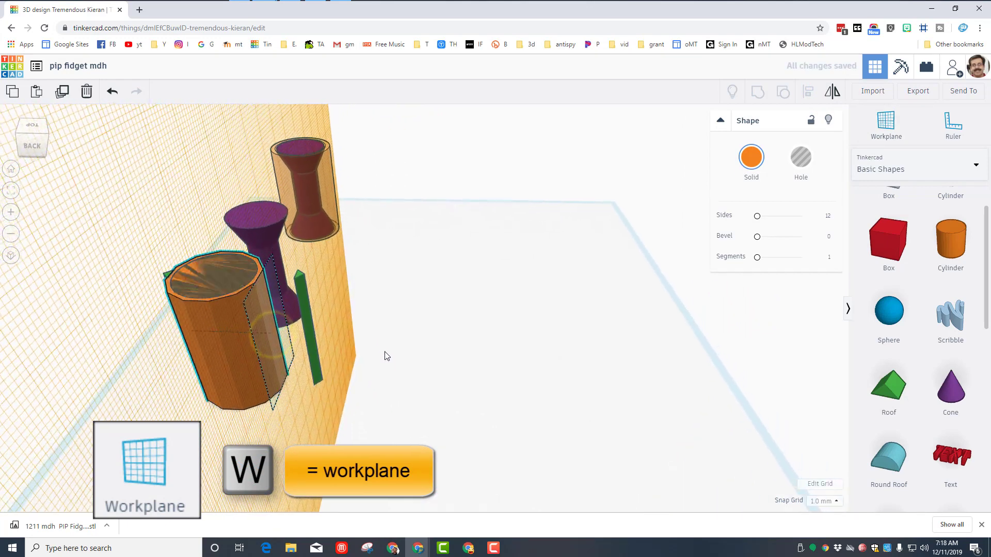
{"action": "left_click", "coordinate": [313, 337]}
{"action": "key", "text": "d"}
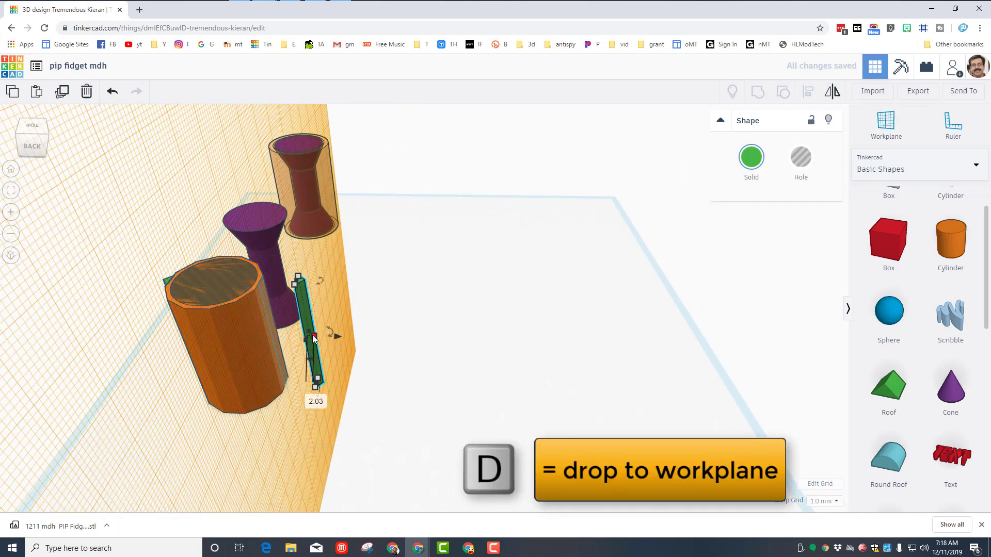
{"action": "right_click_drag", "start_coordinate": [303, 336], "coordinate": [484, 308]}
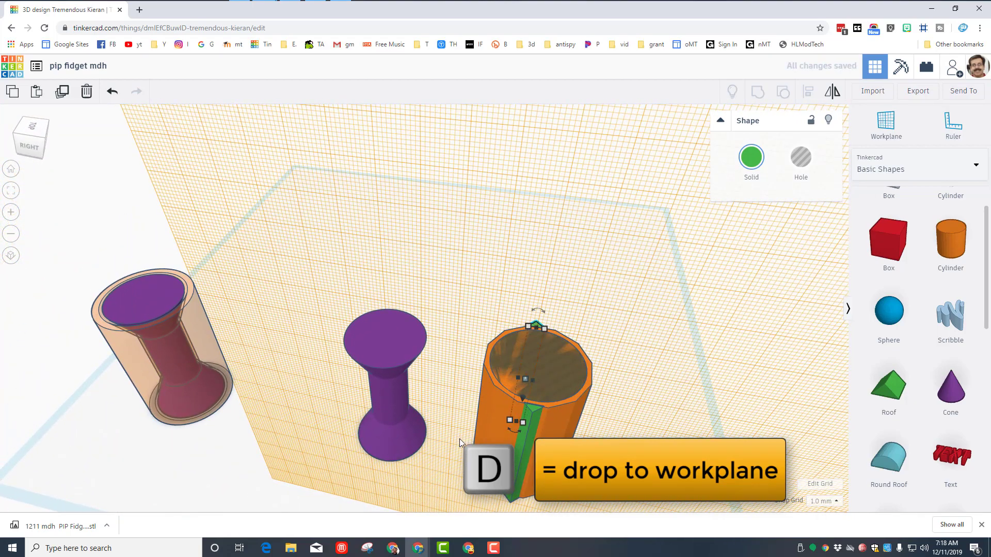
{"action": "key", "text": "w"}
{"action": "left_click", "coordinate": [450, 469]}
{"action": "left_click_drag", "start_coordinate": [479, 316], "coordinate": [619, 491]}
Align the cylinder and green ribs together.
{"action": "left_click", "coordinate": [809, 91]}
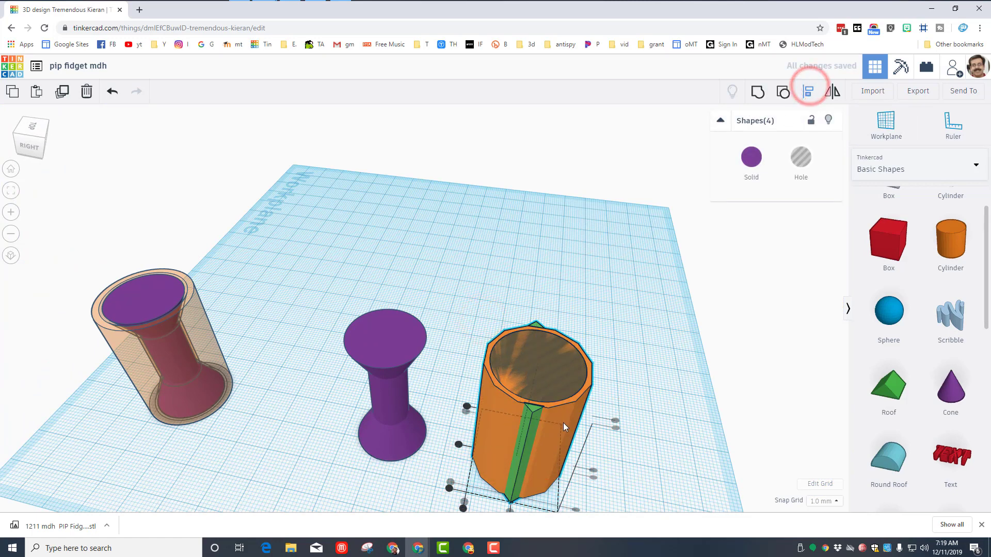
{"action": "scroll", "coordinate": [562, 425], "scroll_direction": "down", "scroll_amount": 3}
{"action": "left_click", "coordinate": [480, 447]}
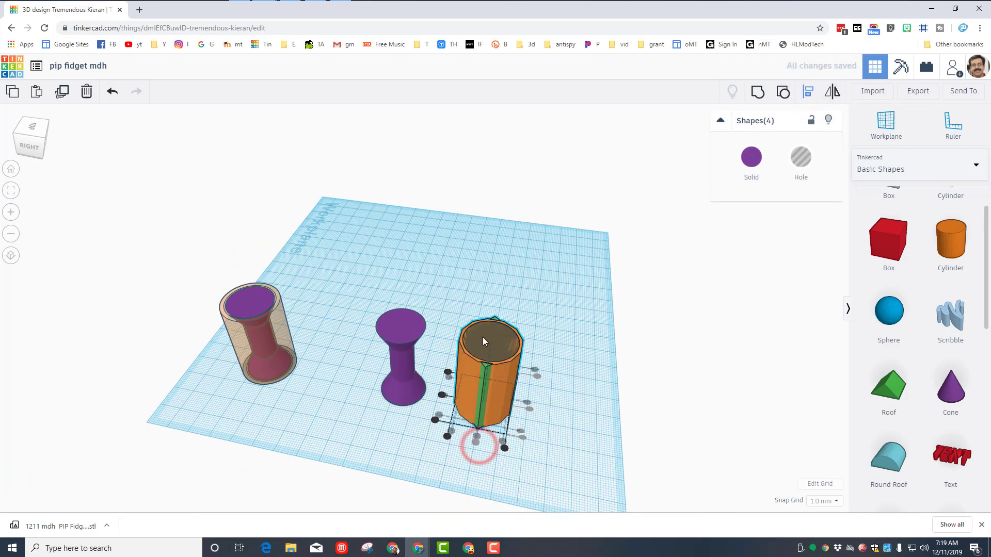
{"action": "scroll", "coordinate": [594, 396], "scroll_direction": "down", "scroll_amount": 2}
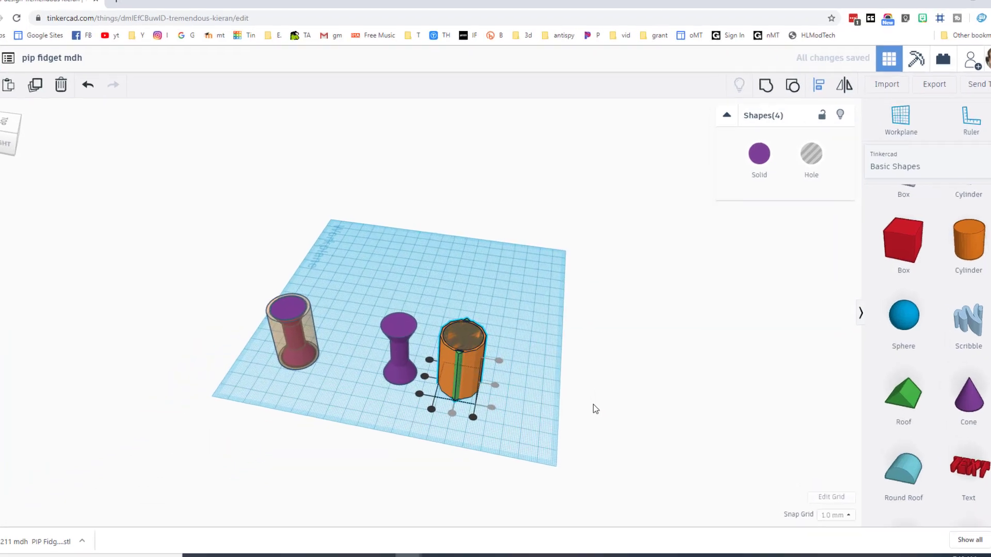
{"action": "left_click", "coordinate": [555, 398]}
{"action": "right_click_drag", "start_coordinate": [541, 422], "coordinate": [425, 438]}
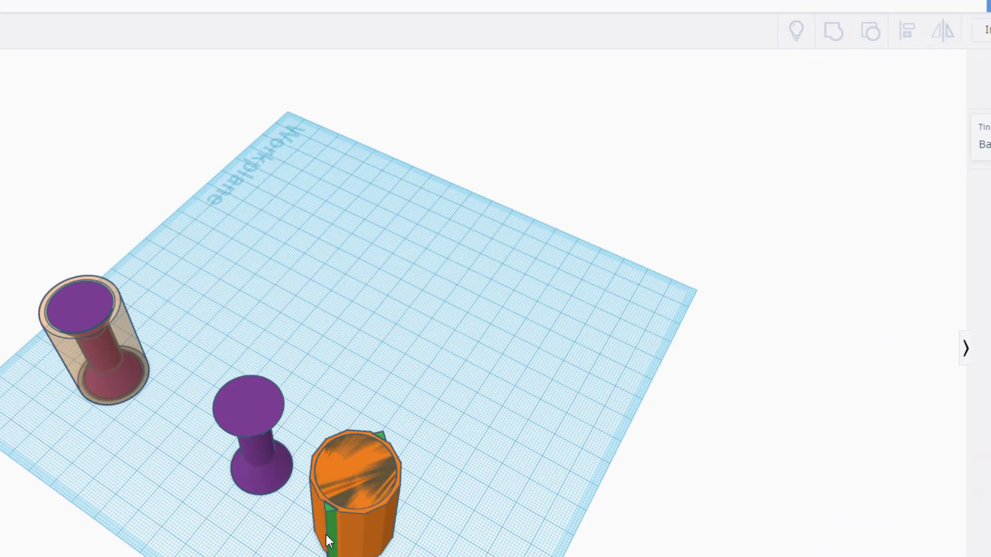
Hide the orange cylinder, group the two green bars, and duplicate the group.
{"action": "left_click", "coordinate": [376, 521]}
{"action": "left_click", "coordinate": [935, 72]}
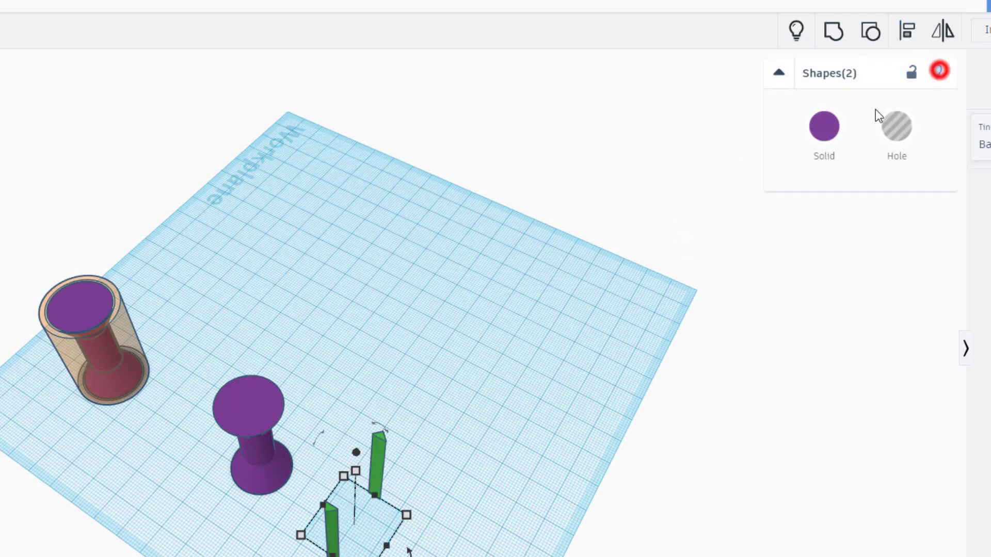
{"action": "left_click_drag", "start_coordinate": [313, 532], "coordinate": [324, 531]}
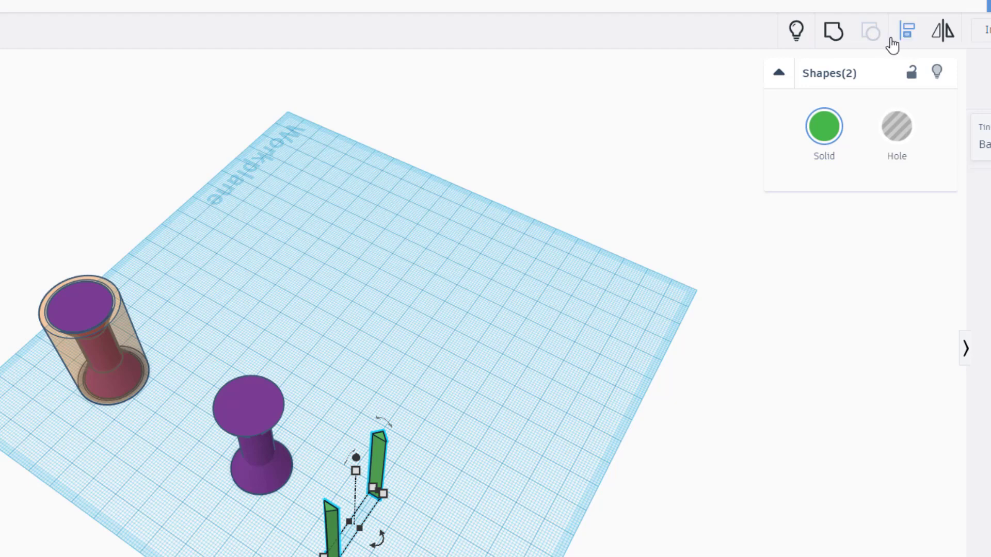
{"action": "left_click", "coordinate": [829, 34]}
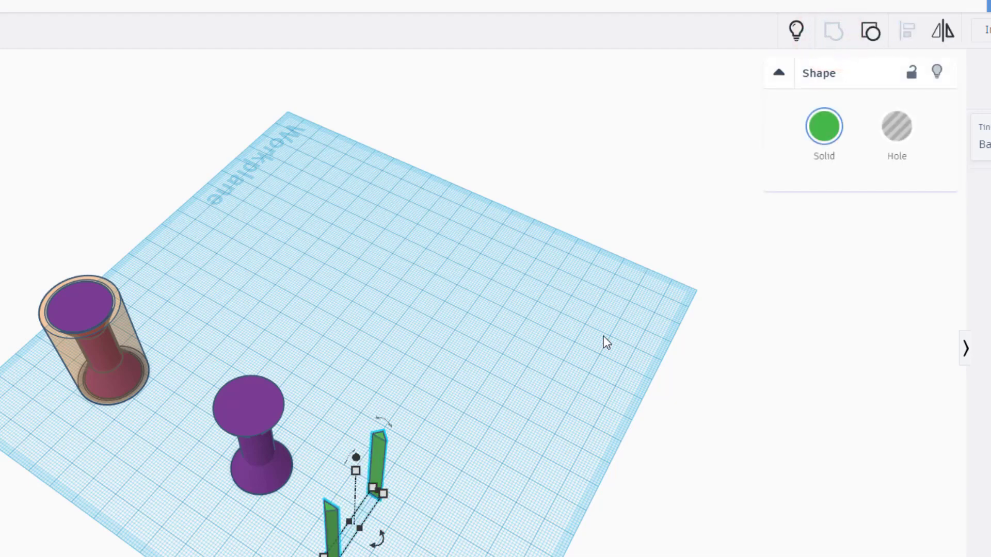
{"action": "key", "text": "ctrl+d"}
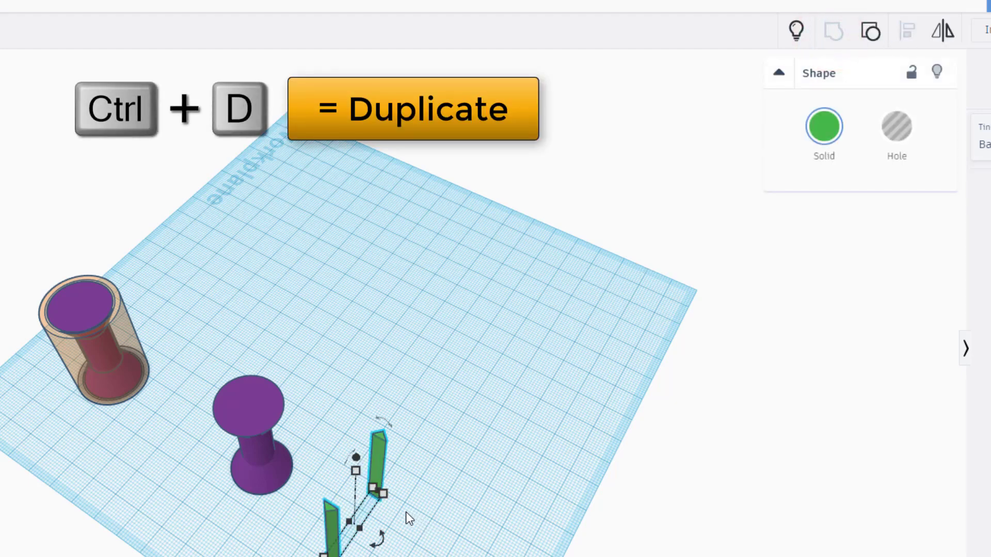
Rotate the copied bars 45° and repeat twice with Ctrl+D to complete the ring.
{"action": "left_click_drag", "start_coordinate": [379, 538], "coordinate": [380, 555]}
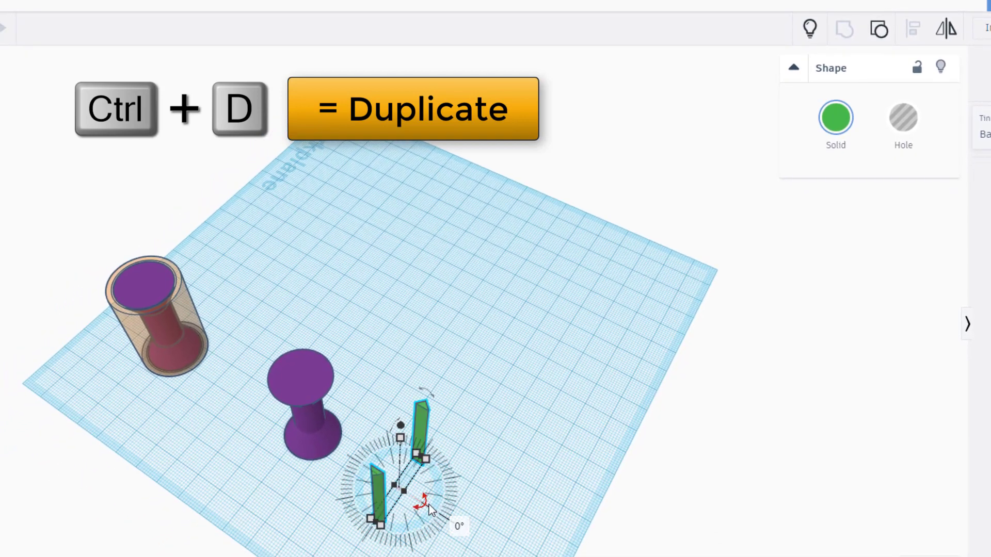
{"action": "mouse_move", "coordinate": [422, 516]}
{"action": "left_mouse_down"}
{"action": "mouse_move", "coordinate": [438, 512]}
{"action": "mouse_move", "coordinate": [421, 521]}
{"action": "mouse_move", "coordinate": [429, 506]}
{"action": "mouse_move", "coordinate": [404, 526]}
{"action": "mouse_move", "coordinate": [432, 517]}
{"action": "mouse_move", "coordinate": [409, 530]}
{"action": "left_mouse_up"}
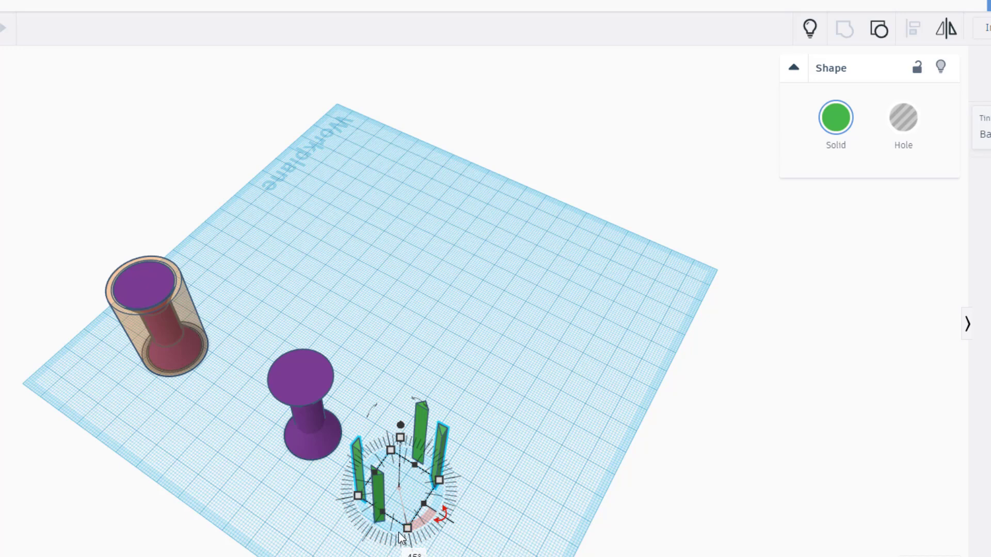
{"action": "key", "text": "ctrl+d"}
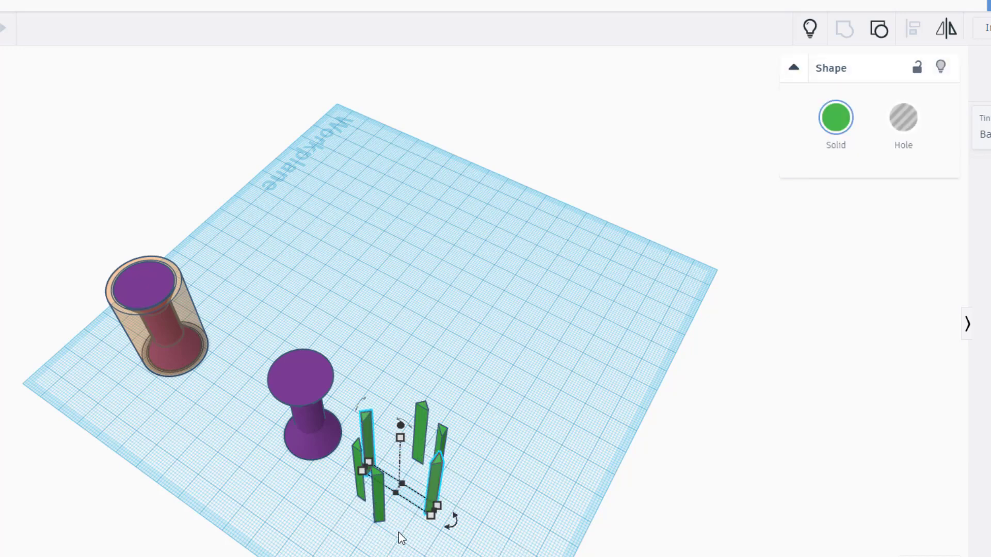
{"action": "key", "text": "ctrl+d"}
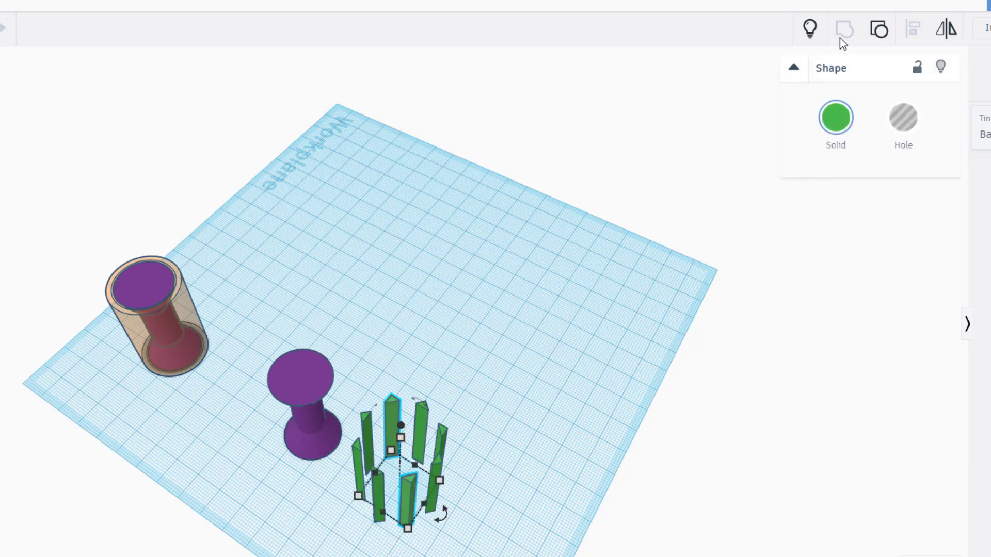
Show the hidden cylinder and group it with all the bars into one shell.
{"action": "left_click", "coordinate": [810, 28]}
{"action": "right_click_drag", "start_coordinate": [462, 389], "coordinate": [552, 427]}
{"action": "left_click_drag", "start_coordinate": [549, 318], "coordinate": [405, 454]}
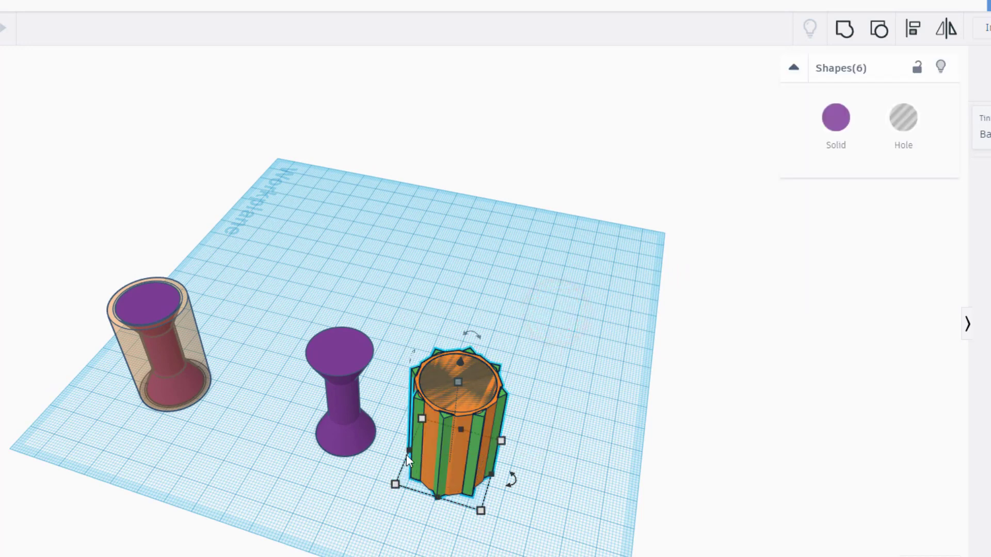
{"action": "left_click", "coordinate": [841, 32]}
{"action": "right_click_drag", "start_coordinate": [435, 474], "coordinate": [360, 261]}
{"action": "right_click_drag", "start_coordinate": [436, 417], "coordinate": [341, 352]}
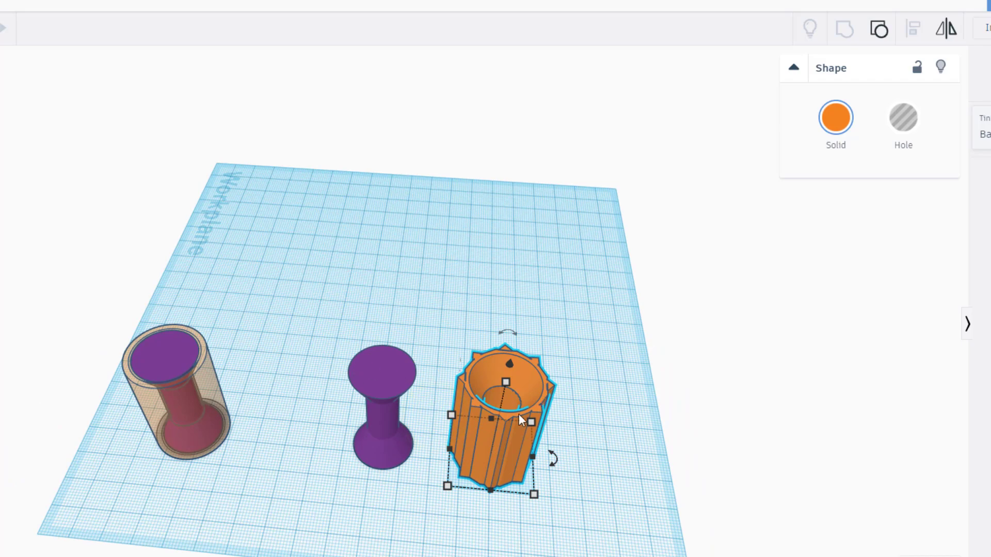
{"action": "scroll", "coordinate": [376, 384], "scroll_direction": "up", "scroll_amount": 6}
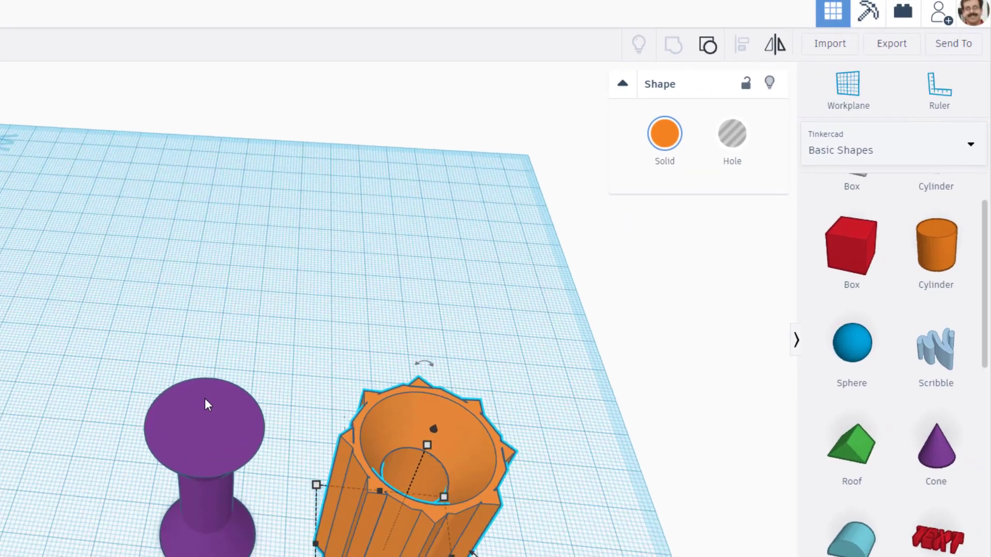
Set a workplane on the purple post's top and add a Text shape reading 'mh'.
{"action": "left_click", "coordinate": [848, 85]}
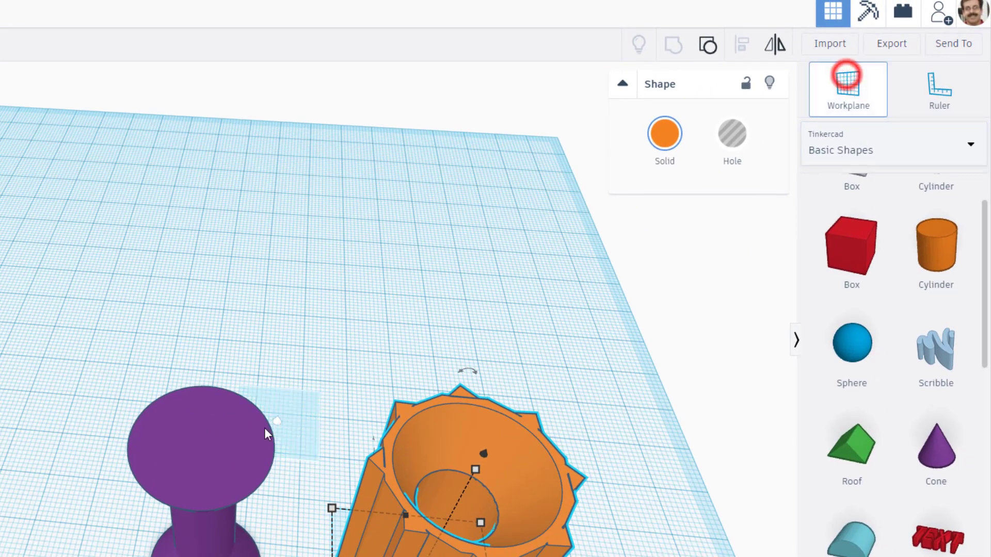
{"action": "left_click", "coordinate": [198, 449]}
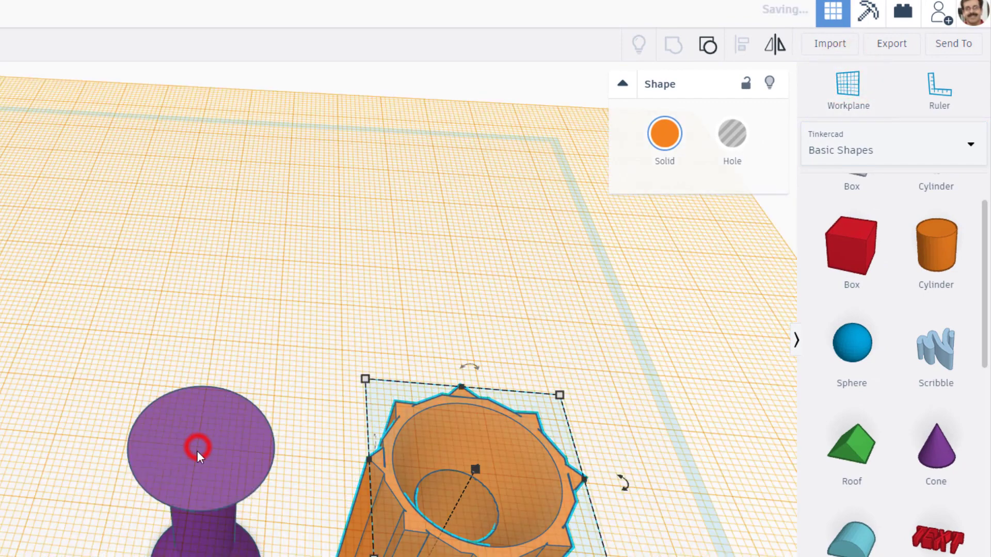
{"action": "left_click", "coordinate": [917, 524]}
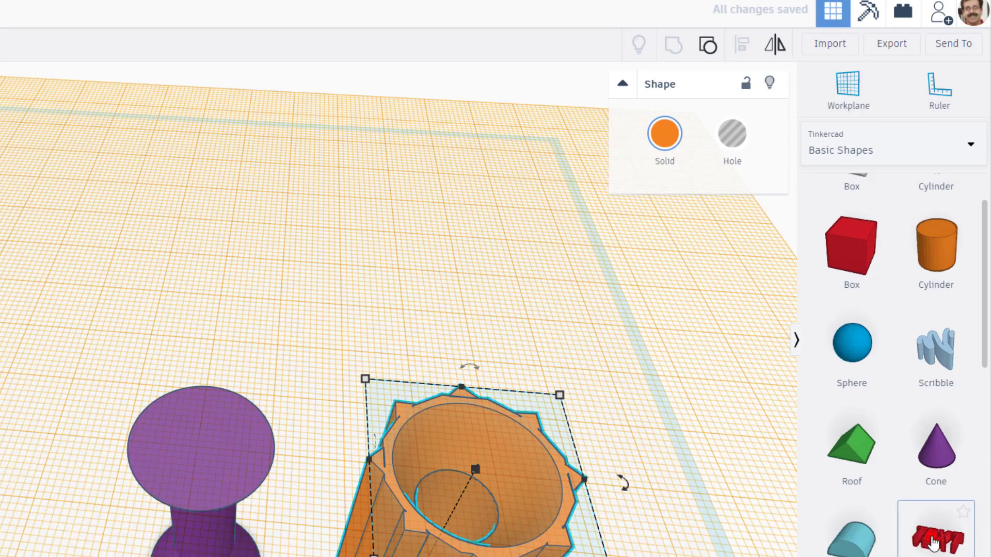
{"action": "left_click", "coordinate": [177, 446]}
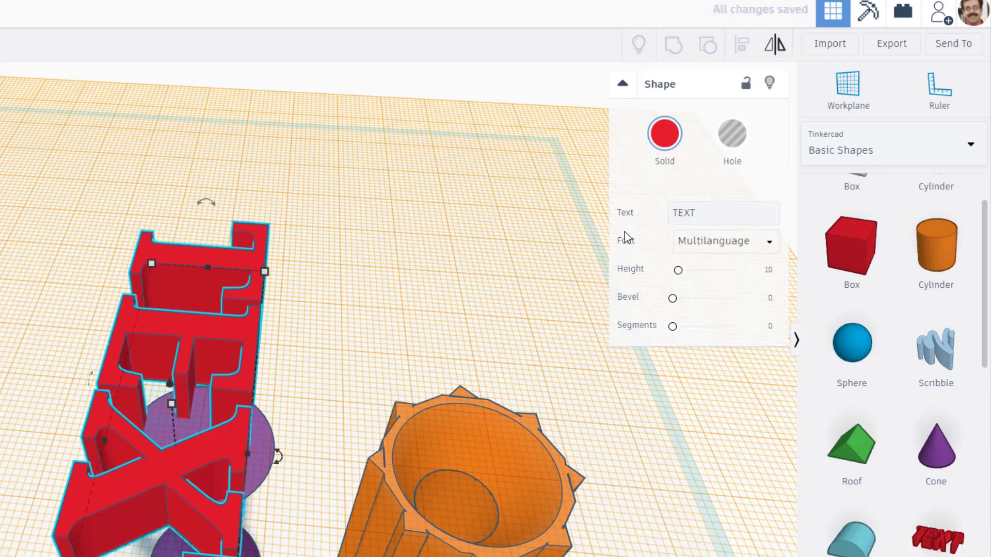
{"action": "left_click", "coordinate": [718, 213]}
{"action": "key", "text": "BackSpace"}
{"action": "key", "text": "BackSpace"}
{"action": "key", "text": "BackSpace"}
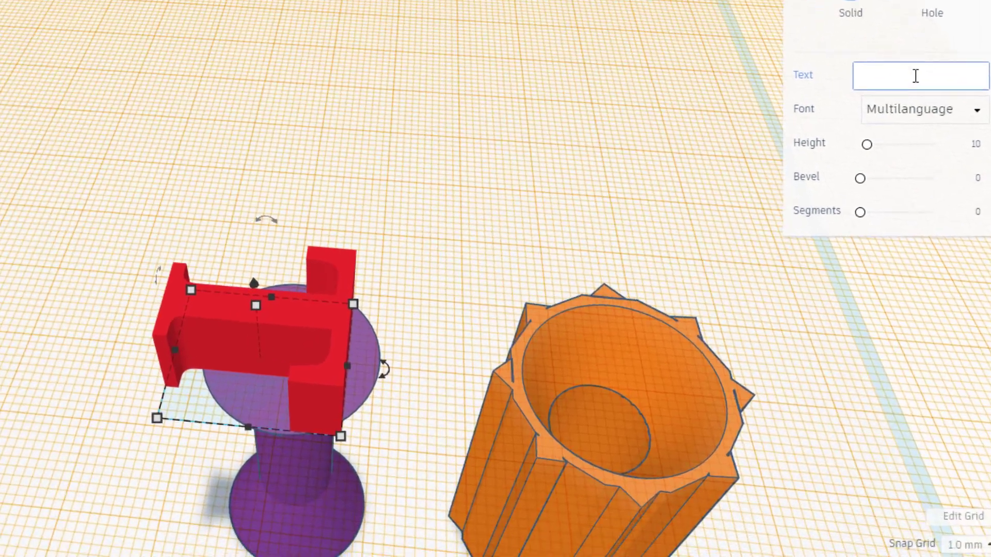
{"action": "key", "text": "BackSpace"}
{"action": "type", "text": "mmh"}
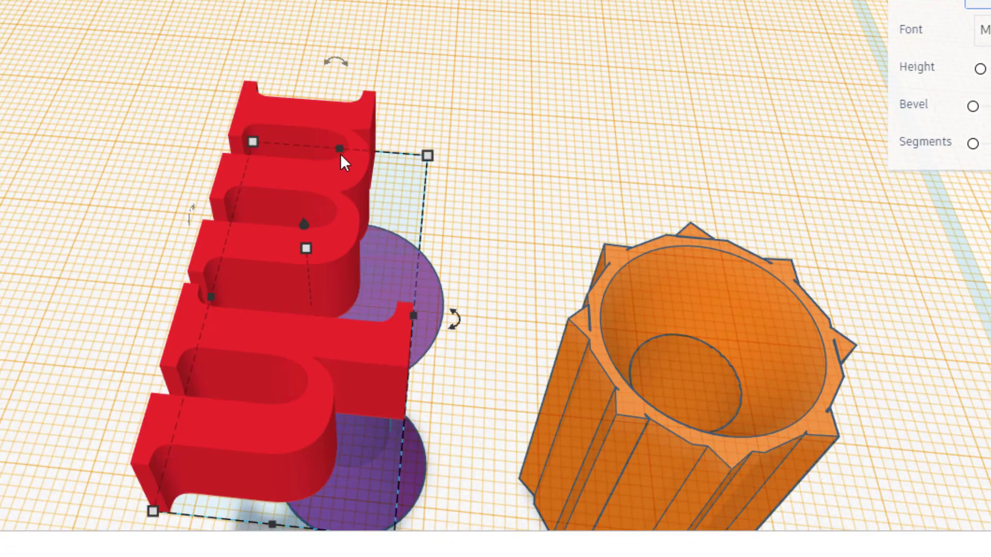
Shrink the 'mh' text to fit the post top, move it there, and set its height to 1.
{"action": "left_click_drag", "start_coordinate": [339, 149], "coordinate": [317, 270]}
{"action": "left_click_drag", "start_coordinate": [273, 523], "coordinate": [320, 400]}
{"action": "left_click_drag", "start_coordinate": [202, 317], "coordinate": [336, 354]}
{"action": "right_click_drag", "start_coordinate": [336, 349], "coordinate": [482, 52]}
{"action": "mouse_move", "coordinate": [488, 52]}
{"action": "left_click", "coordinate": [639, 103]}
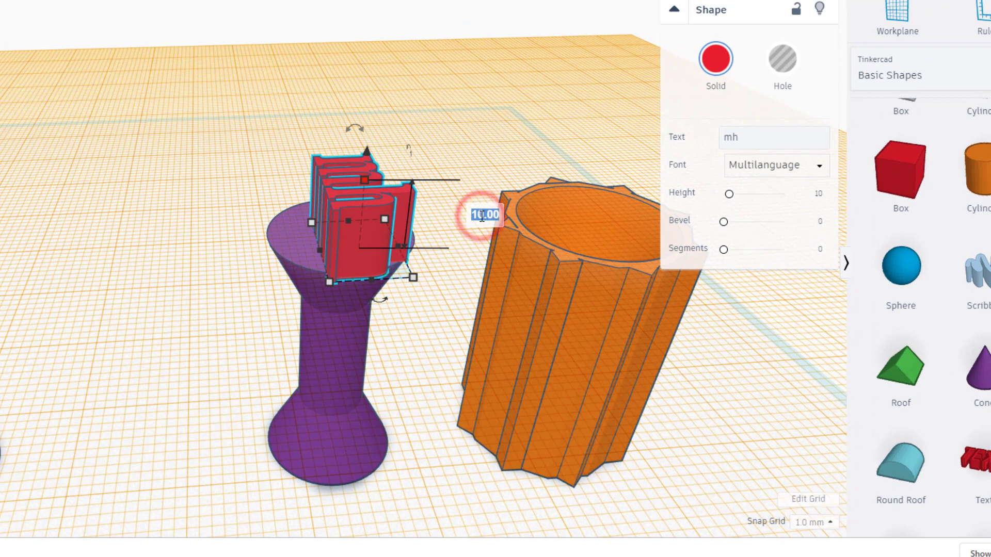
{"action": "type", "text": "1"}
{"action": "key", "text": "Return"}
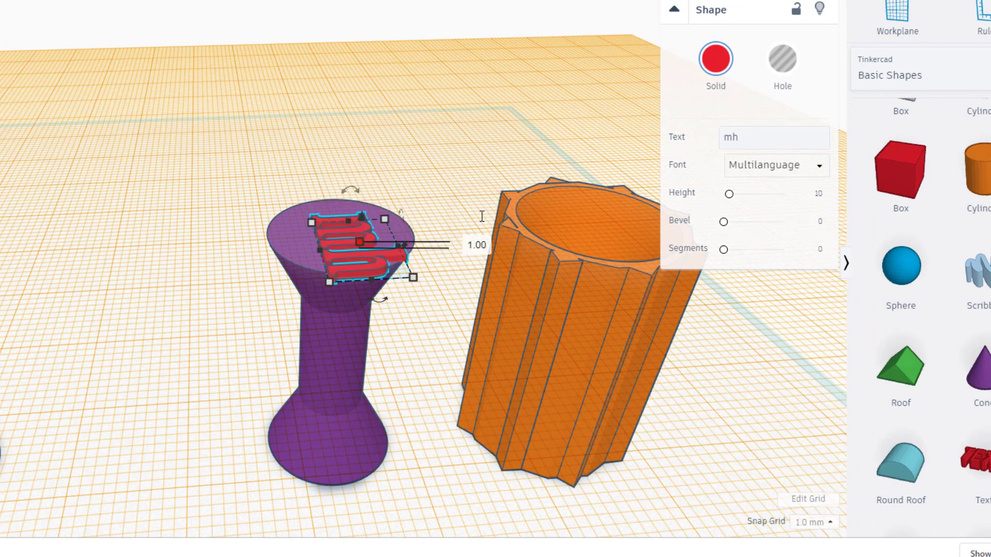
Make the text a hole, centre it on the post both ways, and sink it slightly.
{"action": "left_click", "coordinate": [782, 58]}
{"action": "left_click_drag", "start_coordinate": [205, 189], "coordinate": [348, 292]}
{"action": "left_click", "coordinate": [797, 44]}
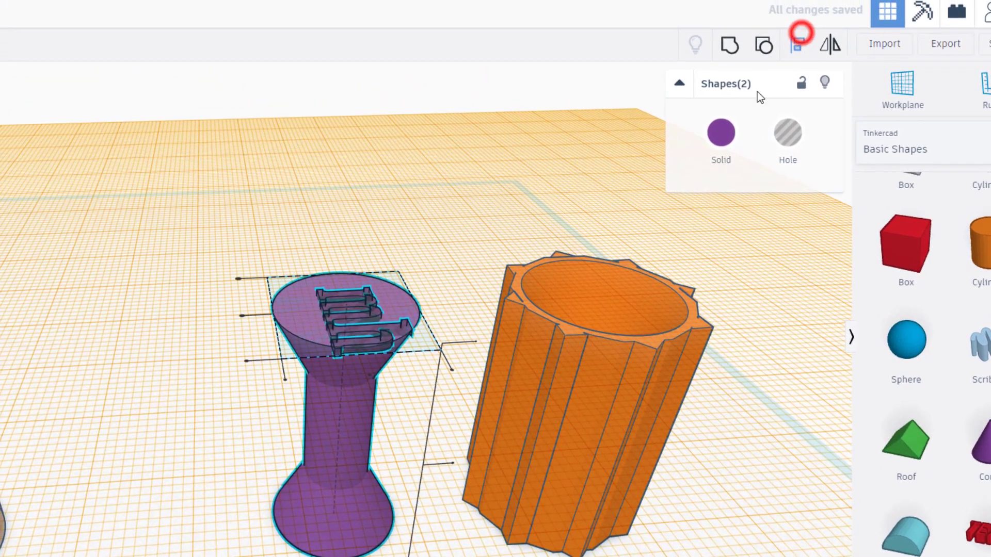
{"action": "left_click", "coordinate": [242, 316]}
{"action": "left_click", "coordinate": [372, 371]}
{"action": "key", "text": "ctrl+Down"}
Sink the text hole further into the post top, then group it with the post.
{"action": "right_click_drag", "start_coordinate": [236, 354], "coordinate": [273, 405]}
{"action": "left_click", "coordinate": [274, 405]}
{"action": "left_click", "coordinate": [374, 247]}
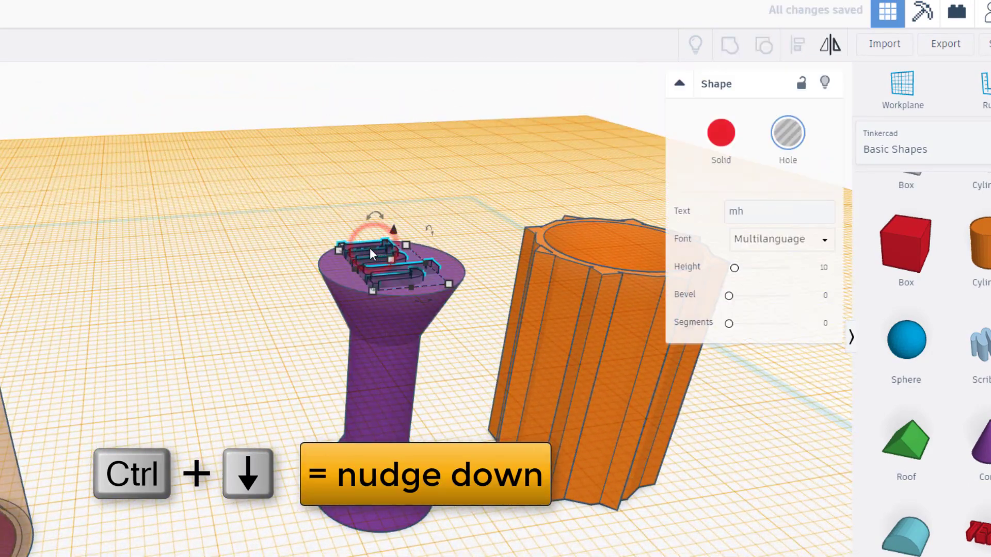
{"action": "key", "text": "ctrl+Down"}
{"action": "key", "text": "ctrl+Down"}
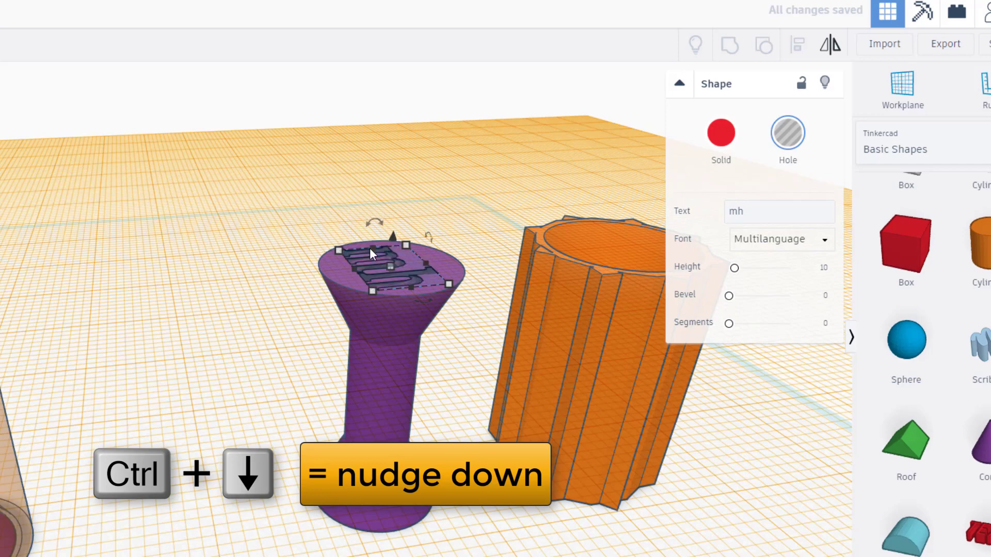
{"action": "right_click_drag", "start_coordinate": [200, 268], "coordinate": [204, 270]}
{"action": "left_click_drag", "start_coordinate": [340, 228], "coordinate": [416, 447]}
{"action": "left_click", "coordinate": [728, 50]}
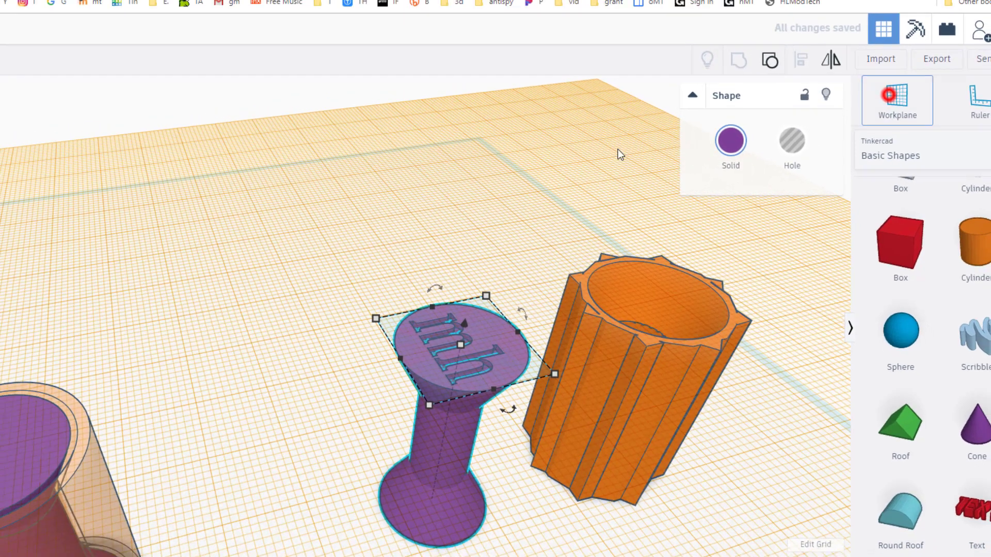
Reset the workplane and centre the post inside the orange shell in both directions.
{"action": "left_click", "coordinate": [358, 249]}
{"action": "left_click_drag", "start_coordinate": [400, 225], "coordinate": [691, 410]}
{"action": "left_click", "coordinate": [804, 94]}
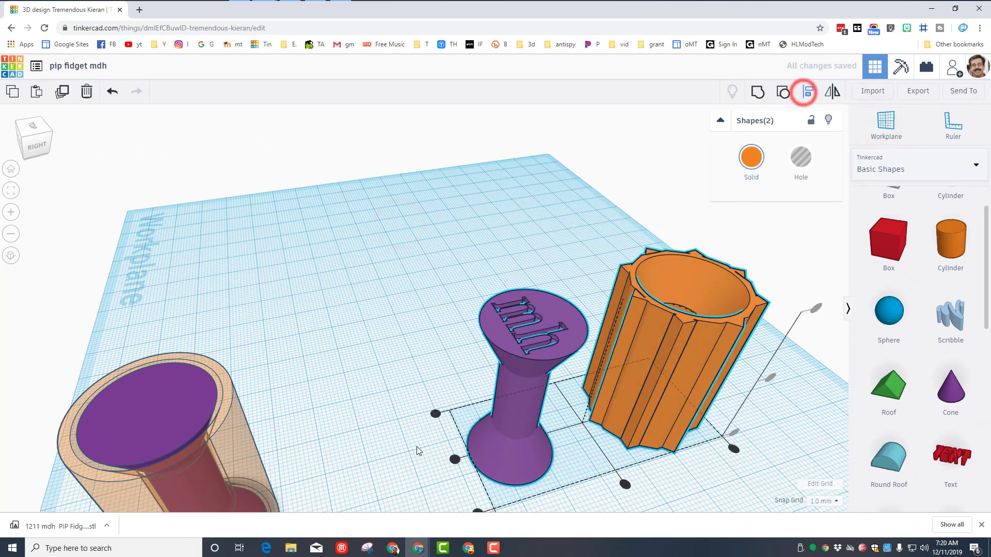
{"action": "left_click", "coordinate": [454, 459]}
{"action": "left_click", "coordinate": [624, 484]}
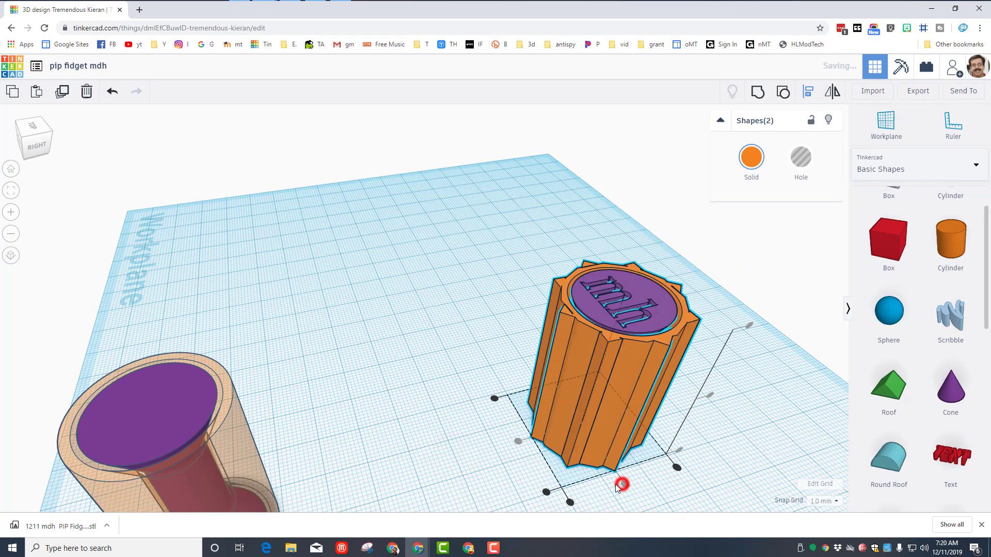
Check the alignment from several angles, reselect the shell and post, and bring up Export.
{"action": "left_click", "coordinate": [457, 425]}
{"action": "right_click_drag", "start_coordinate": [458, 426], "coordinate": [360, 406]}
{"action": "right_click_drag", "start_coordinate": [281, 430], "coordinate": [540, 422]}
{"action": "scroll", "coordinate": [510, 453], "scroll_direction": "down", "scroll_amount": 5}
{"action": "right_click_drag", "start_coordinate": [377, 387], "coordinate": [413, 278]}
{"action": "left_click", "coordinate": [414, 278]}
{"action": "left_click_drag", "start_coordinate": [464, 308], "coordinate": [516, 335]}
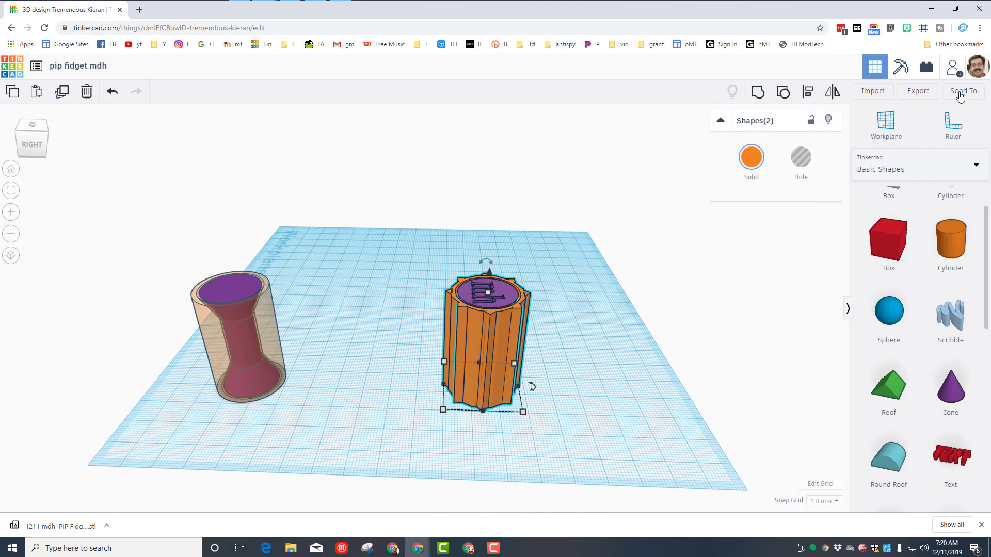
{"action": "left_click", "coordinate": [923, 92]}
Download the selection as .STL into the stl folder, named 'pip fidget mdh v1'.
{"action": "left_click", "coordinate": [551, 272]}
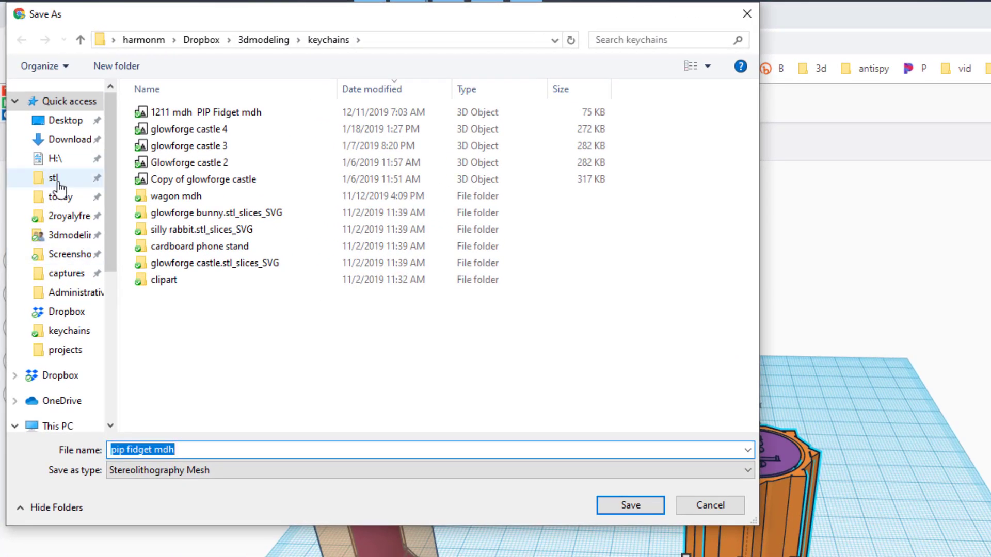
{"action": "left_click", "coordinate": [57, 181]}
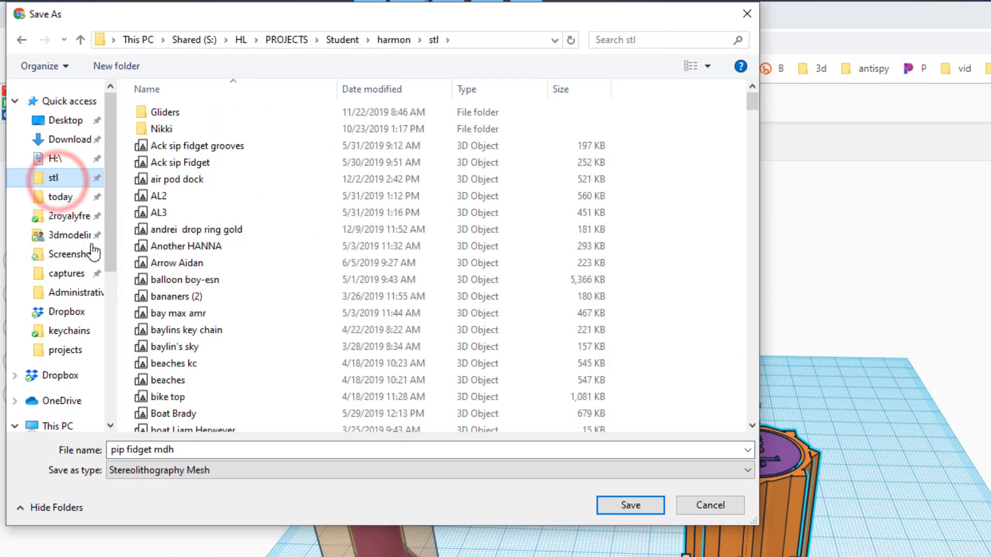
{"action": "left_click", "coordinate": [126, 451]}
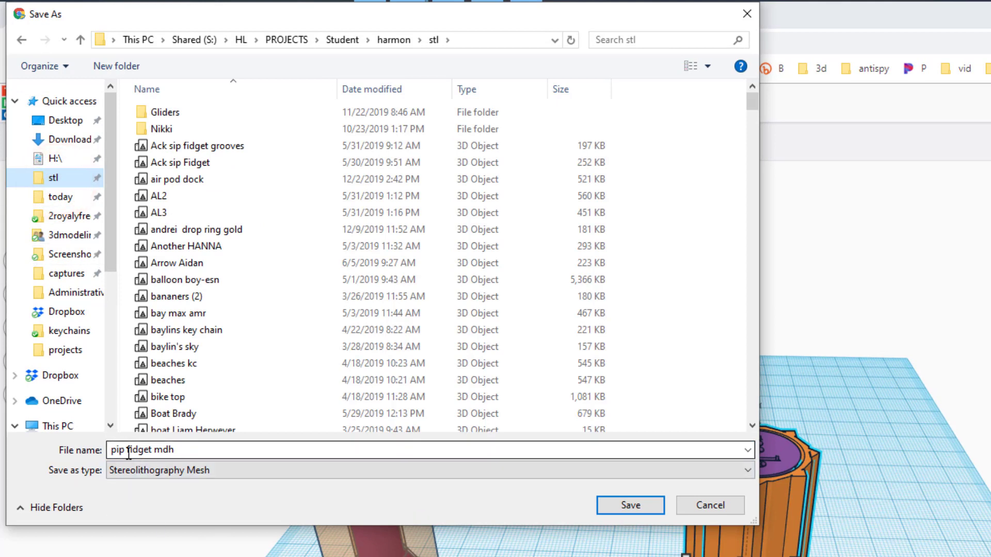
{"action": "triple_click", "coordinate": [189, 451]}
{"action": "double_click", "coordinate": [189, 450]}
{"action": "left_click", "coordinate": [187, 450]}
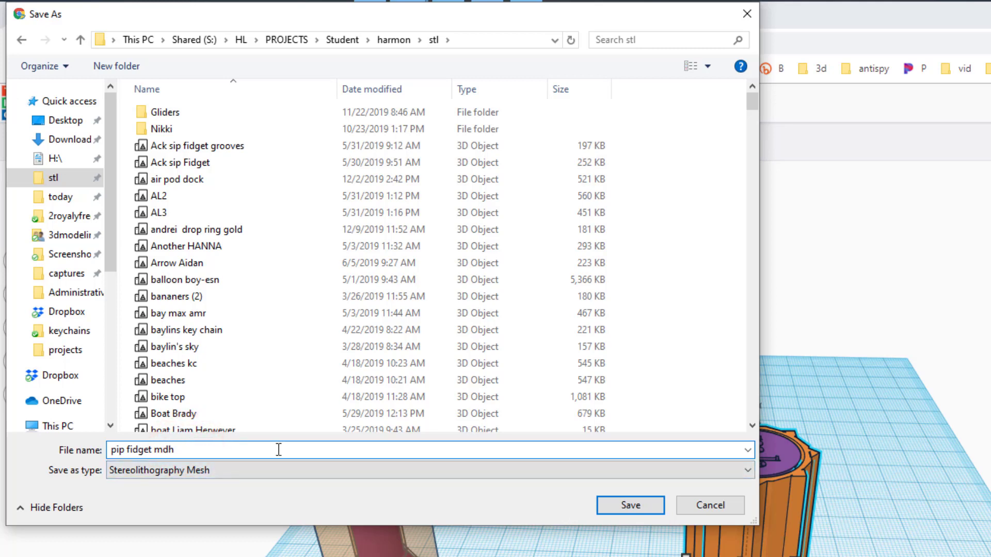
{"action": "type", "text": "1"}
{"action": "left_click", "coordinate": [628, 506]}
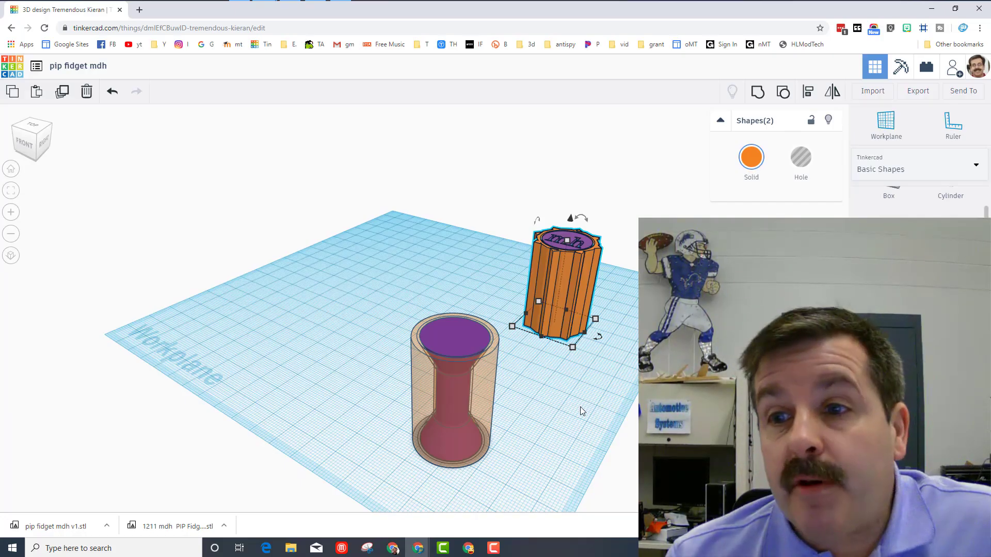
{"action": "right_click_drag", "start_coordinate": [582, 407], "coordinate": [500, 430]}
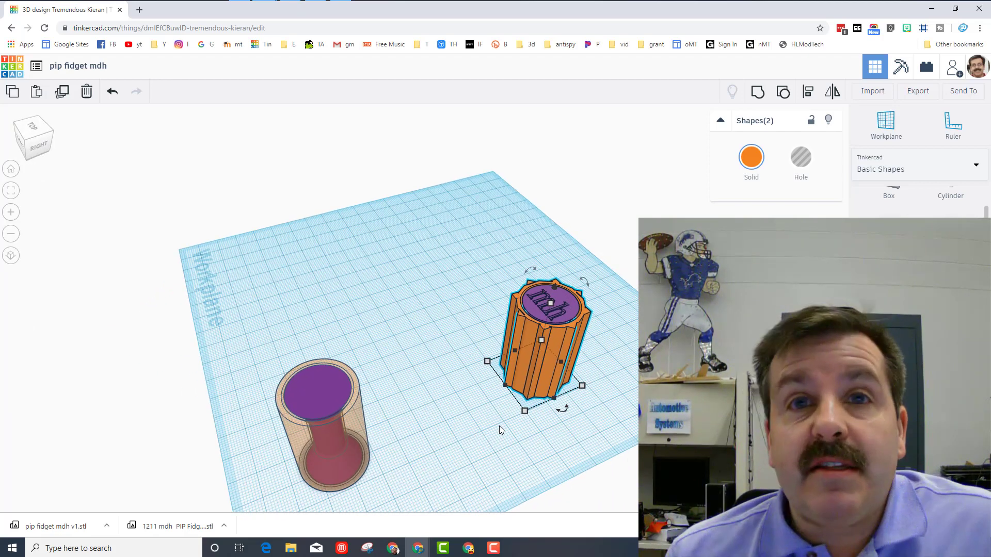